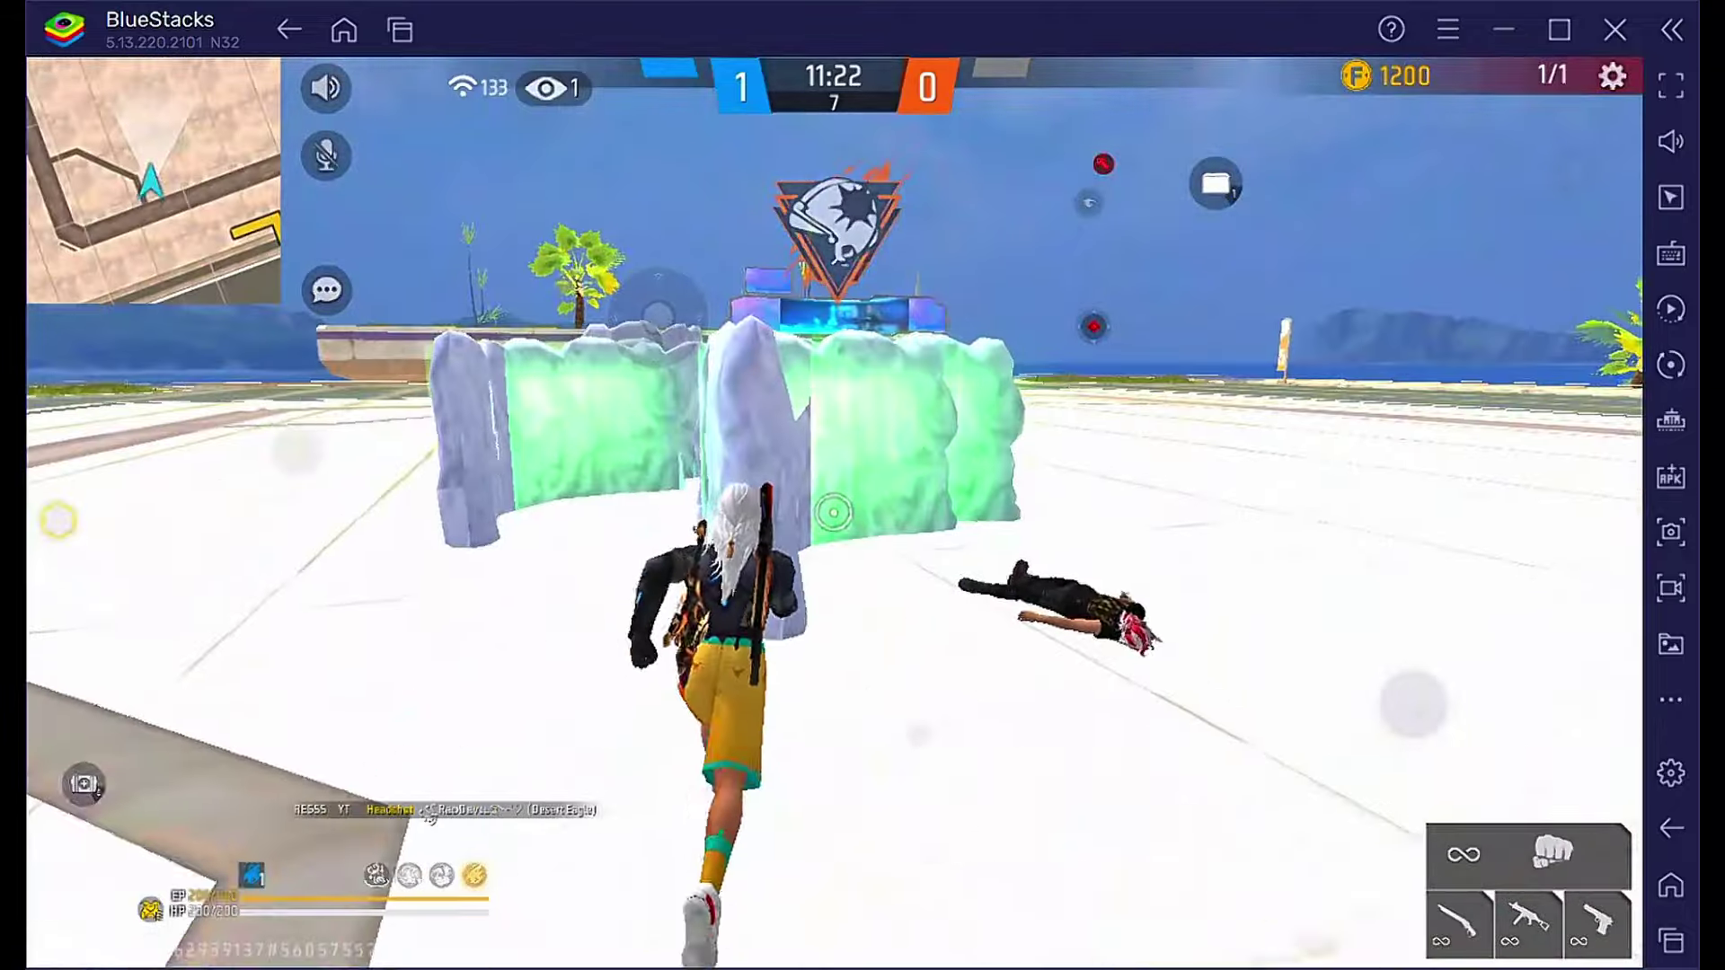
# - Run the character past the defeated opponent and jump across the open arena while changing weapons
pyautogui.press('1')
pyautogui.press('3')
pyautogui.press('w')
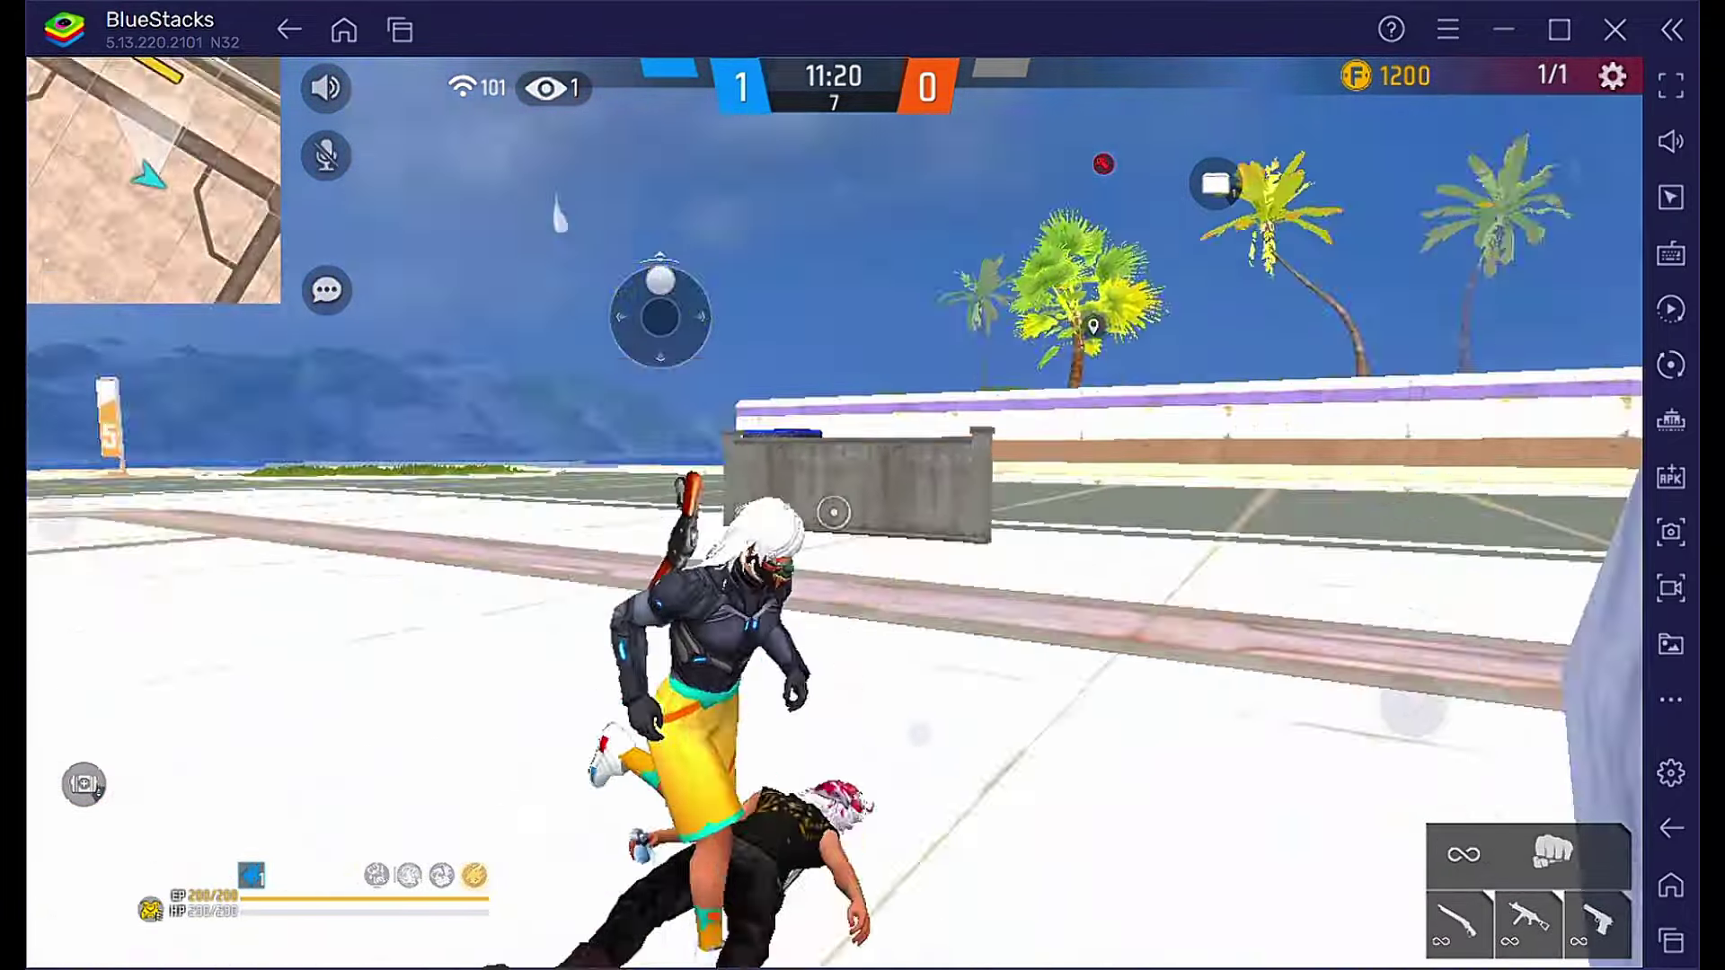
pyautogui.press('space')
pyautogui.press('space')
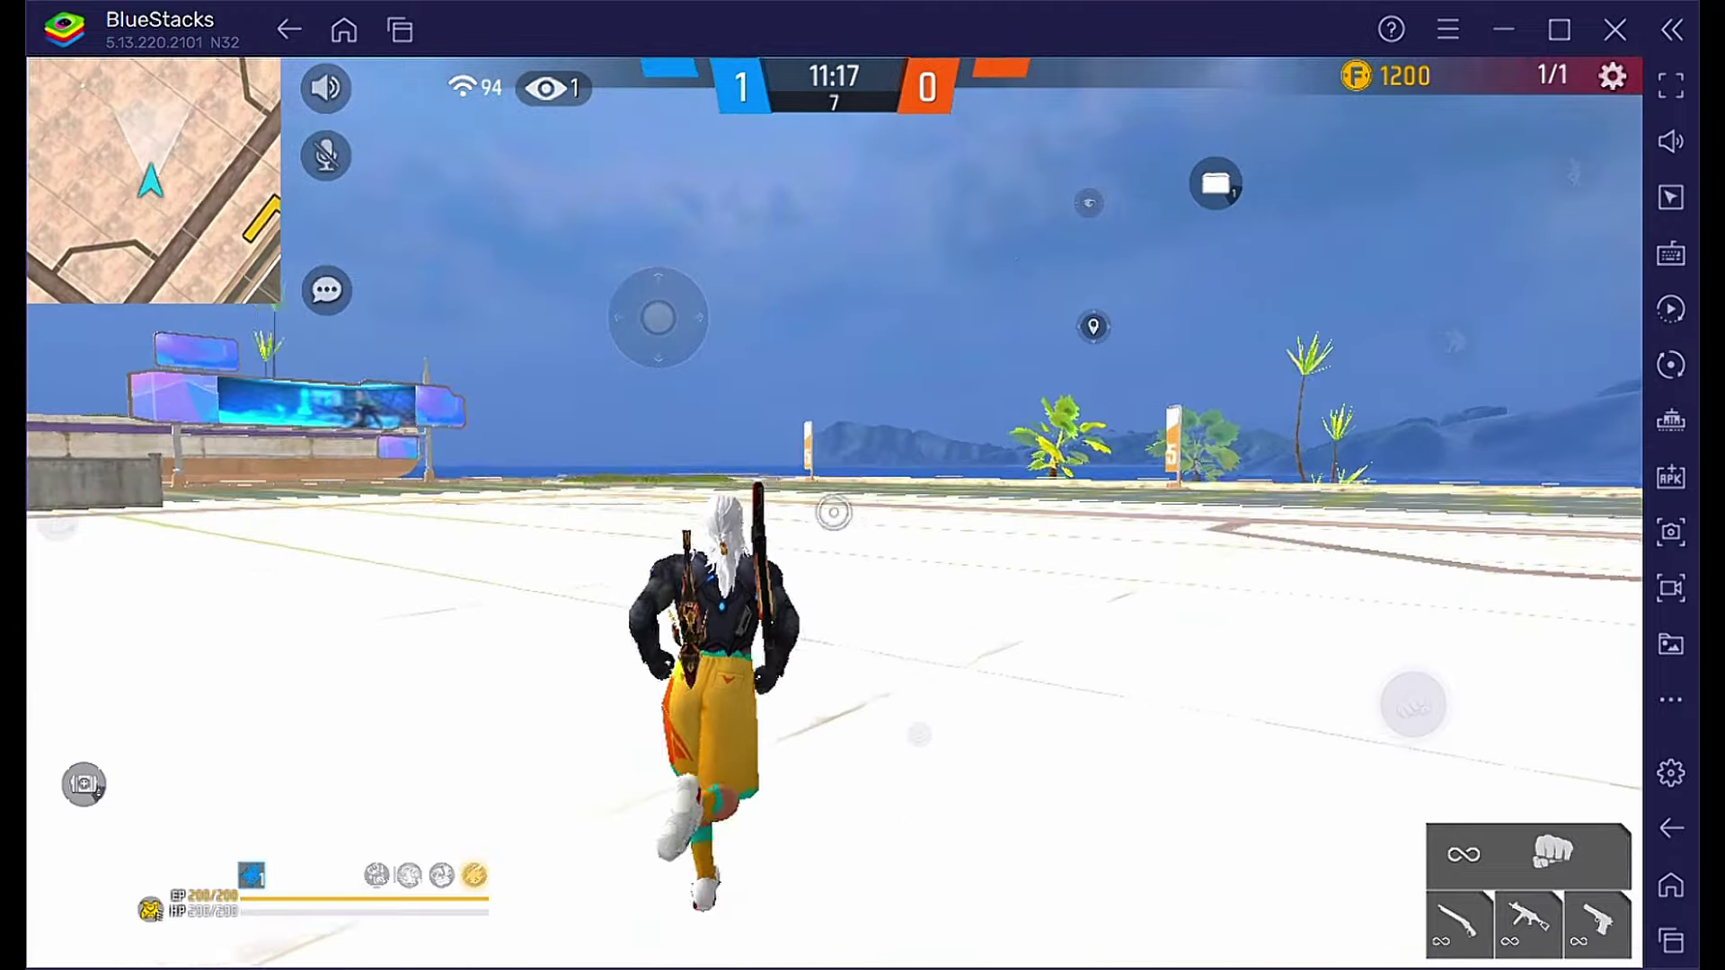
# - Place several gloo walls around the character on the open arena floor and switch to the pistol
pyautogui.press('g')
pyautogui.click(834, 512)
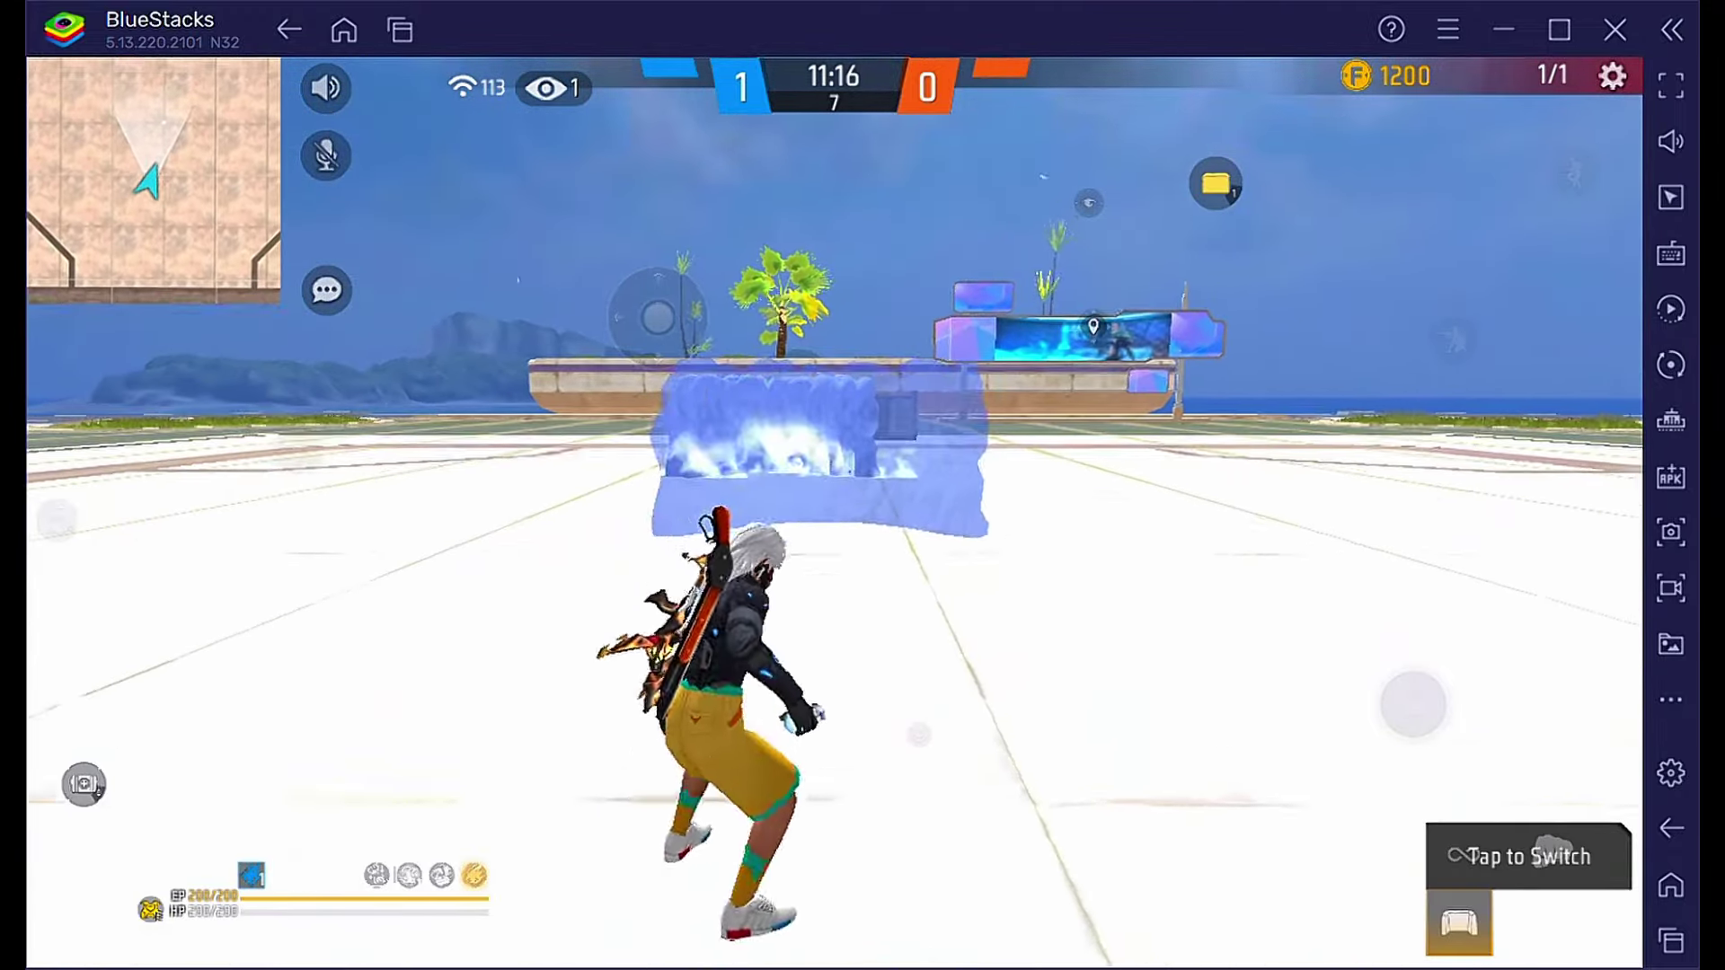
pyautogui.press('3')
pyautogui.press('5')
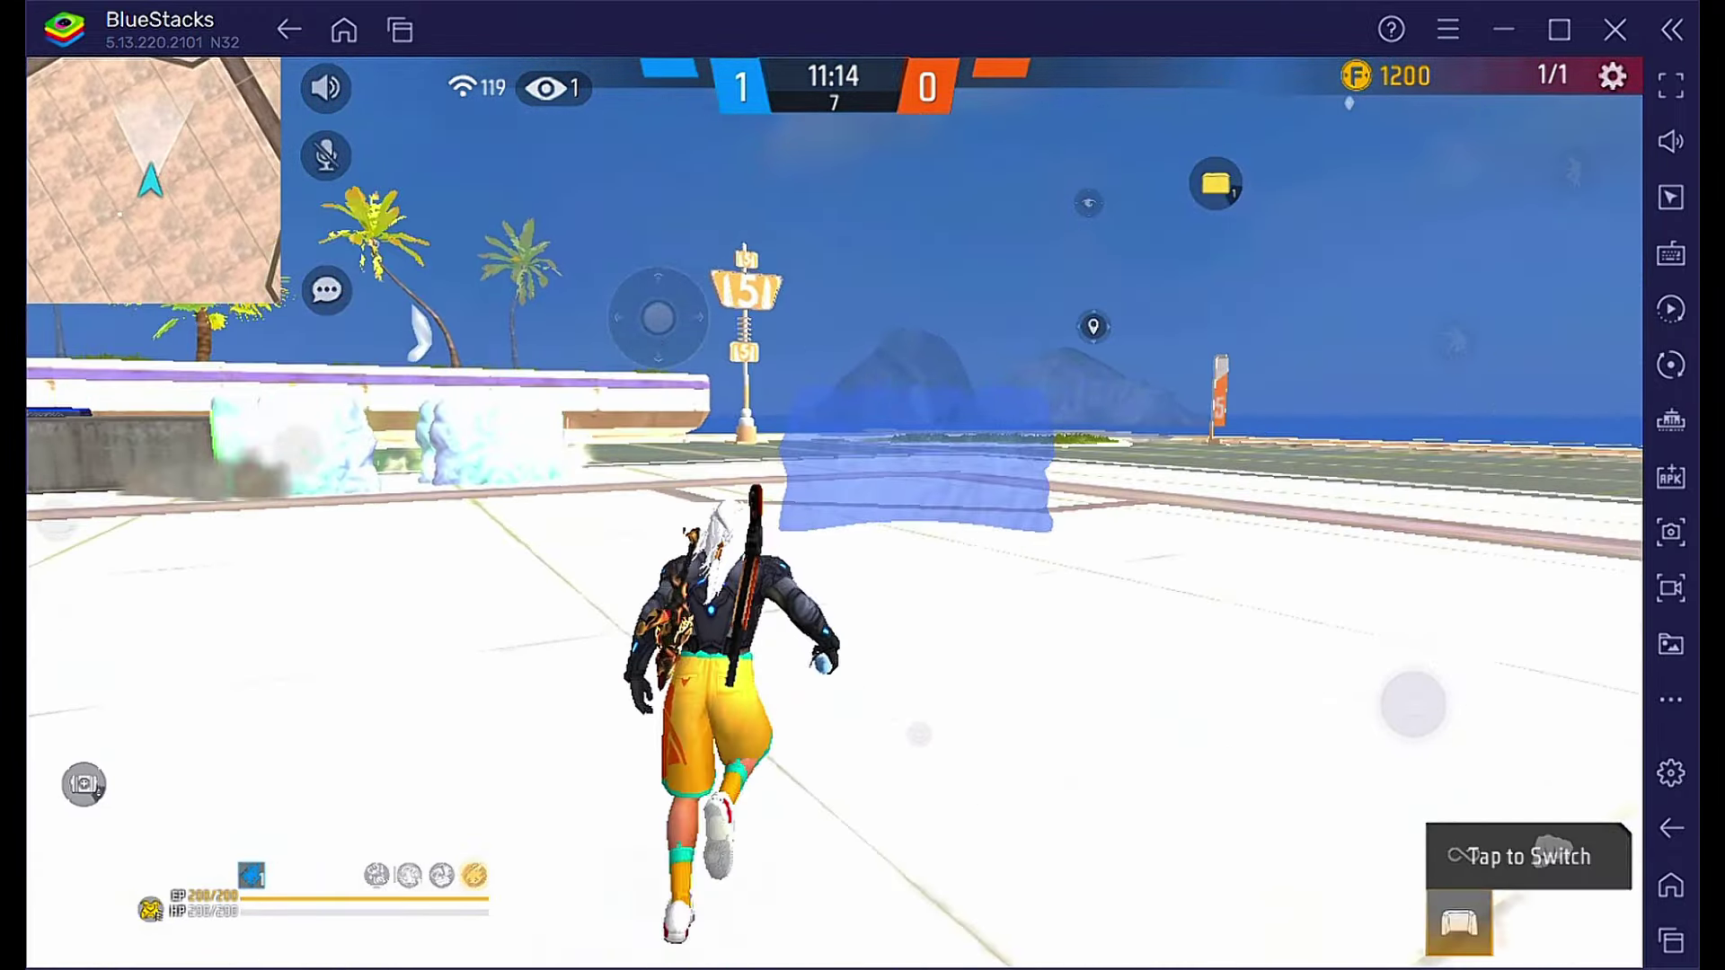
pyautogui.click(833, 513)
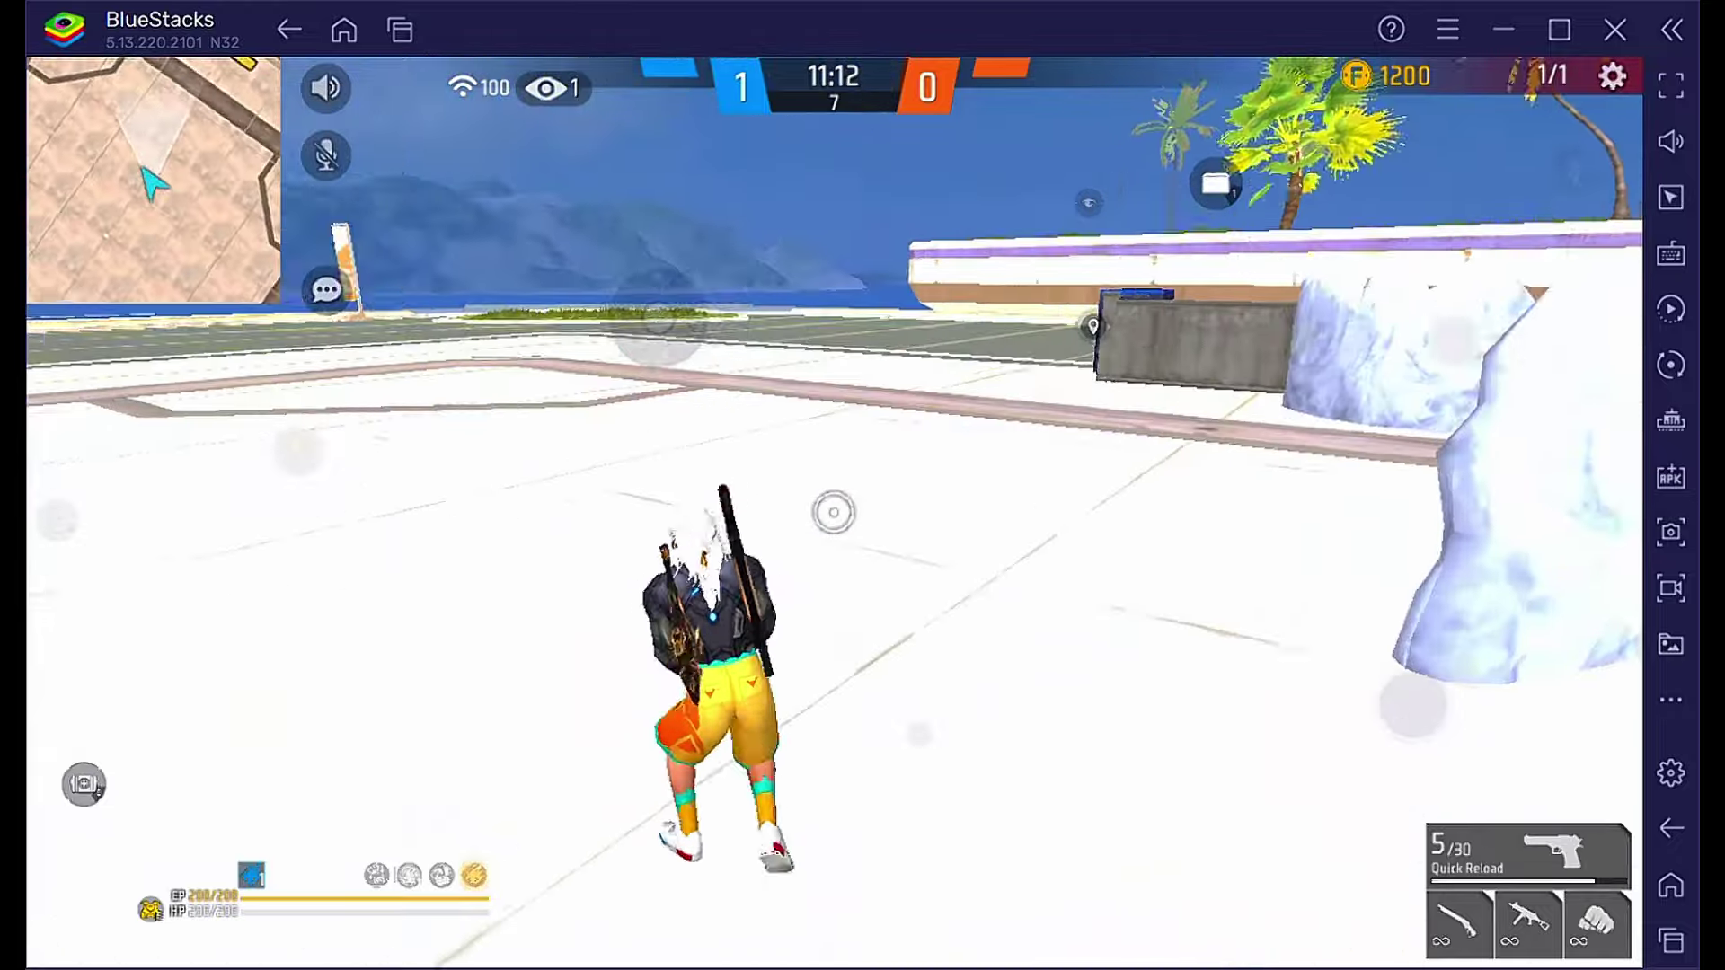
pyautogui.press('5')
pyautogui.click(833, 513)
pyautogui.press('4')
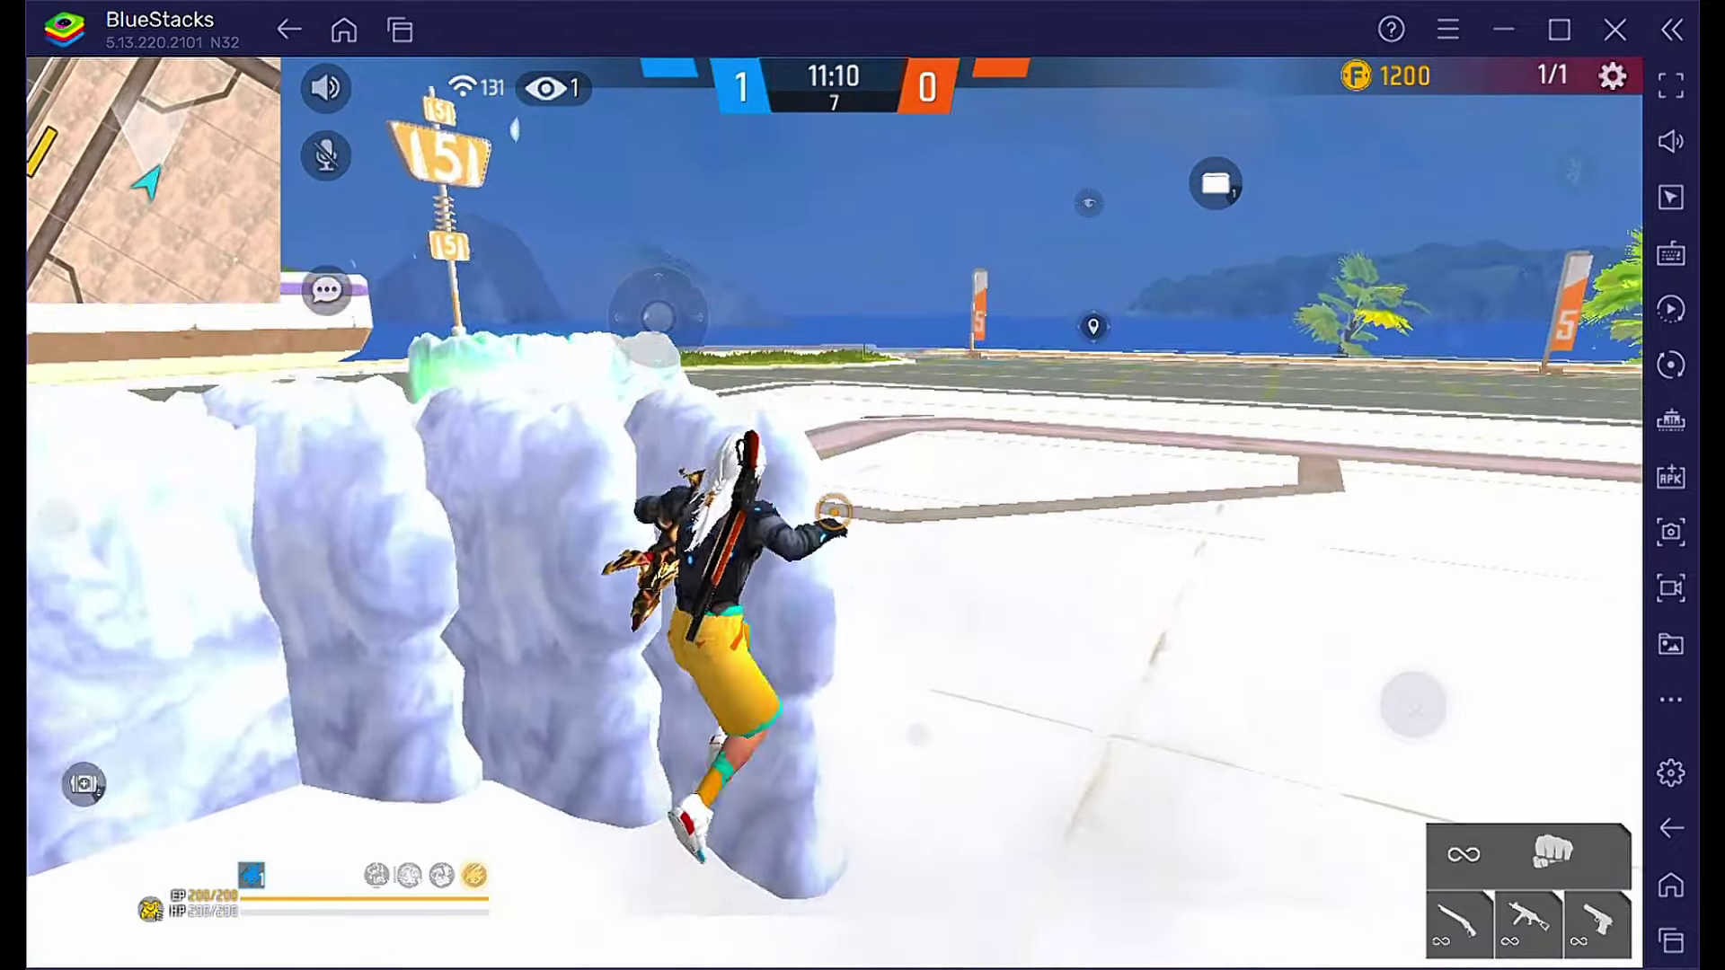
pyautogui.press('3')
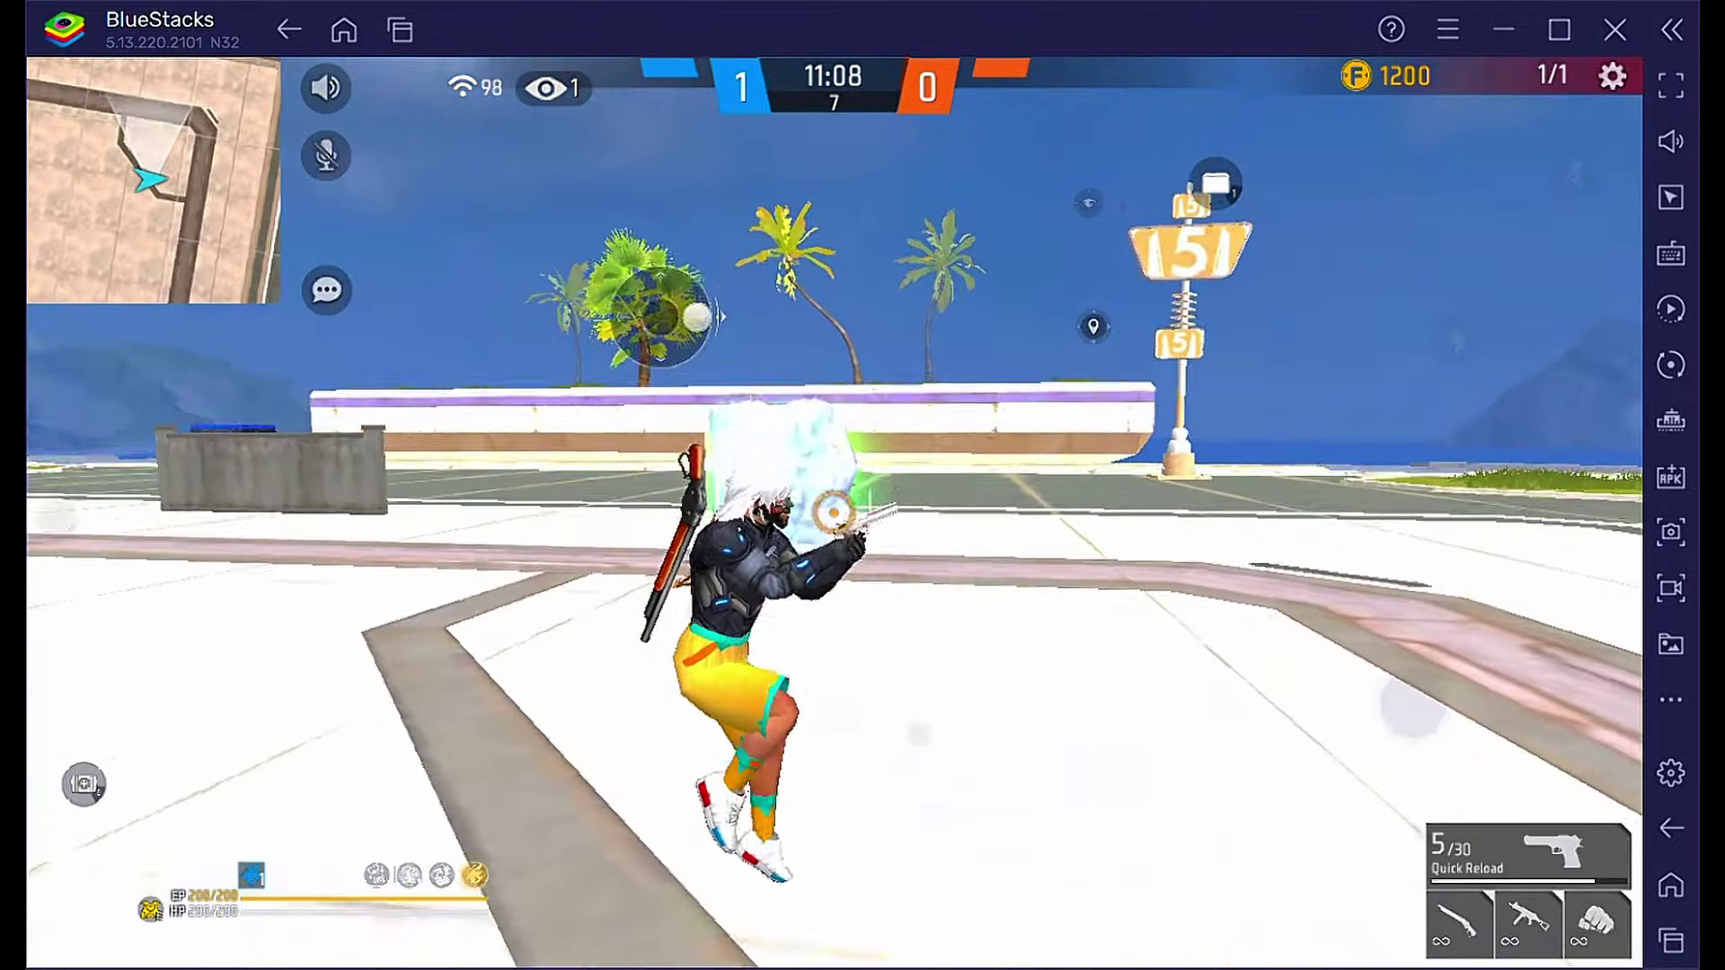
# - Fire the submachine gun at the opponent beside the ice wall and switch to the shotgun
pyautogui.press('1')
pyautogui.press('d')
pyautogui.press('2')
pyautogui.press('s')
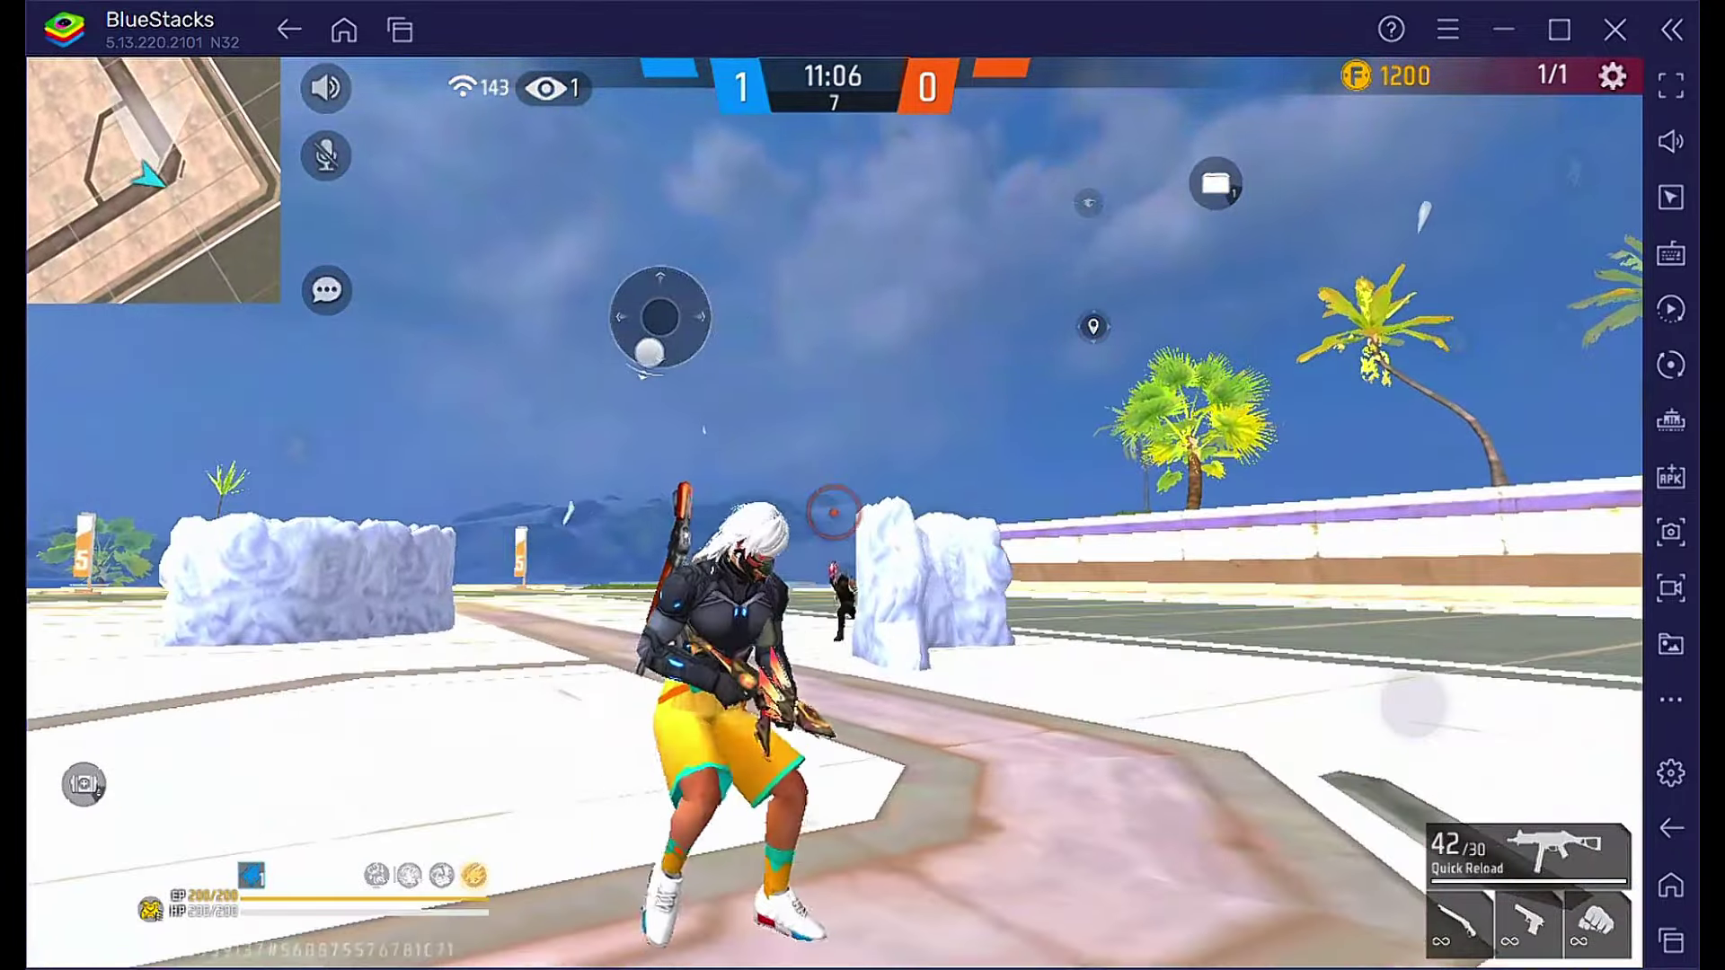
pyautogui.press('w')
pyautogui.press('a')
pyautogui.press('s')
pyautogui.click(834, 512)
pyautogui.press('1')
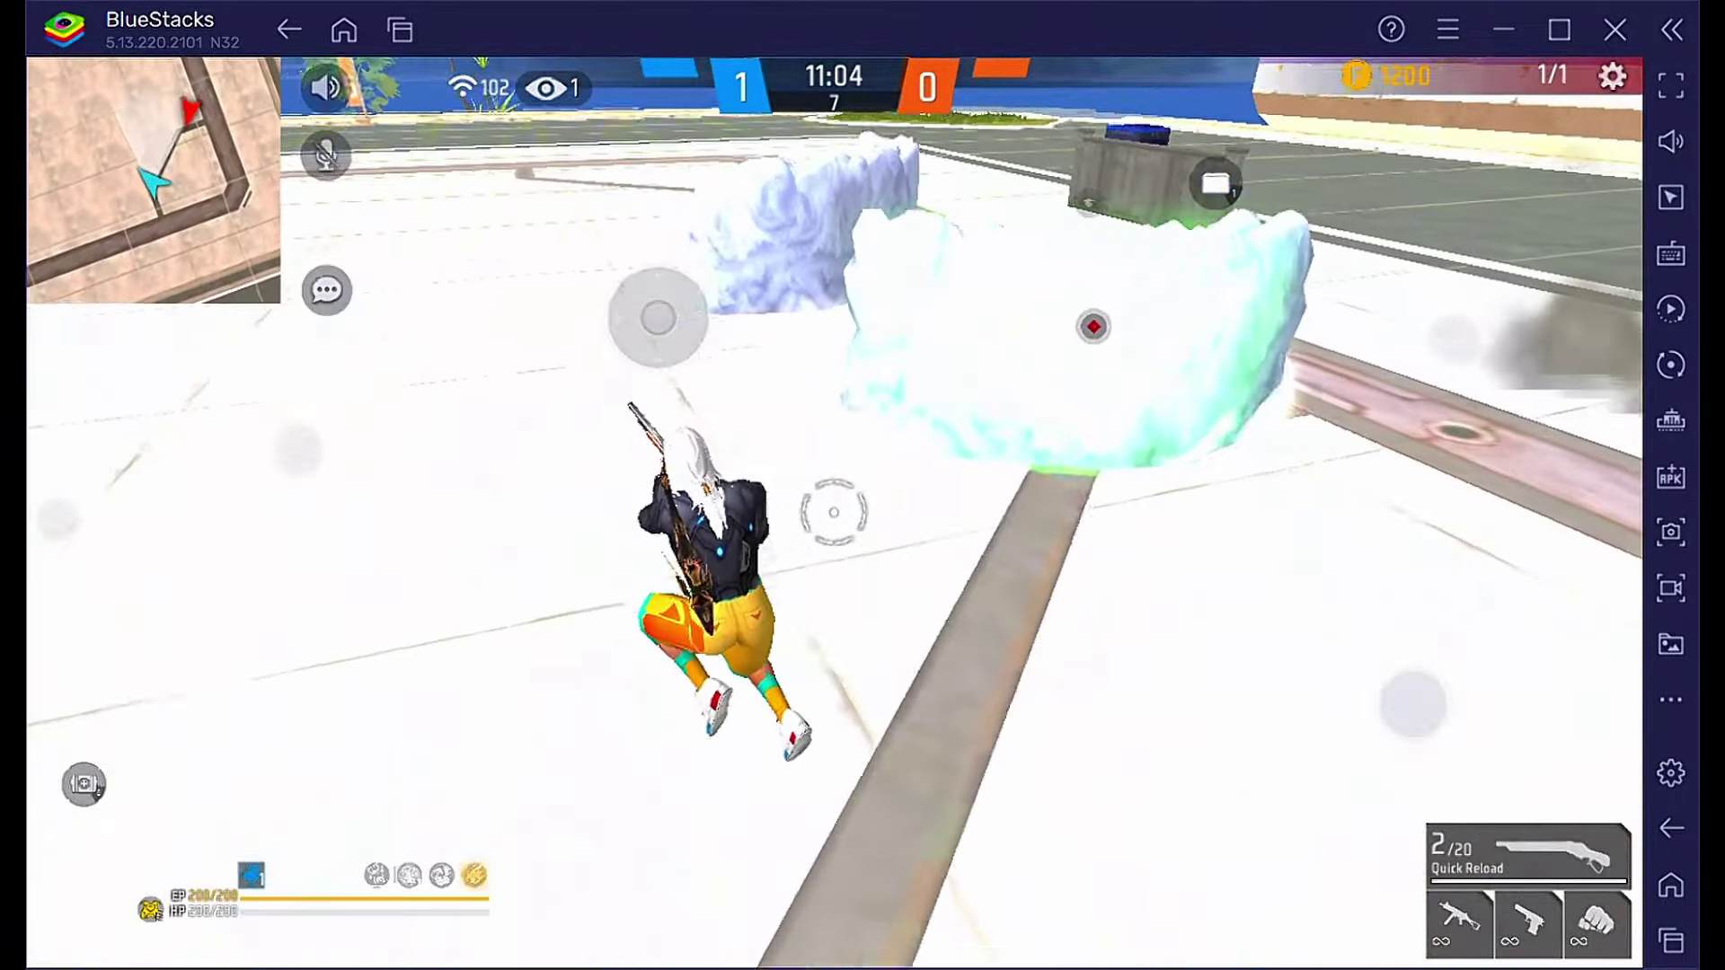
# - Eliminate the opponent in close combat among the gloo walls and put the weapons away
pyautogui.click(834, 512)
pyautogui.press('q')
pyautogui.press('a')
pyautogui.click(834, 512)
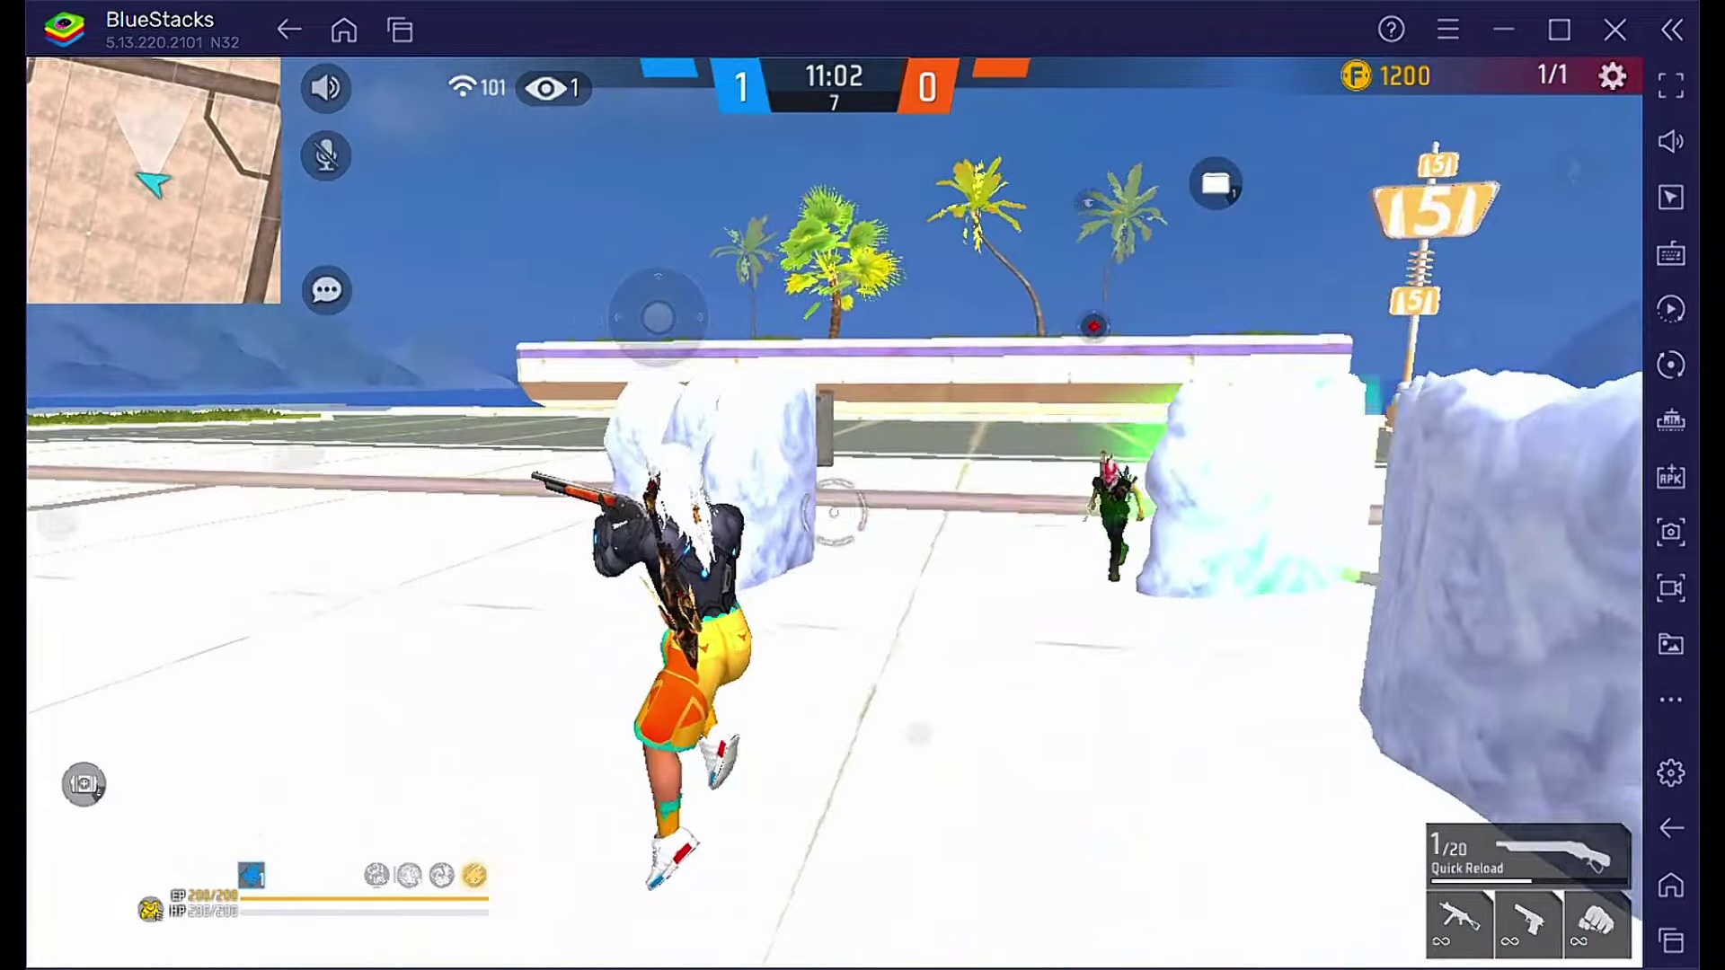
pyautogui.click(834, 513)
pyautogui.press('3')
pyautogui.press('s')
pyautogui.press('d')
pyautogui.click(834, 513)
pyautogui.press('2')
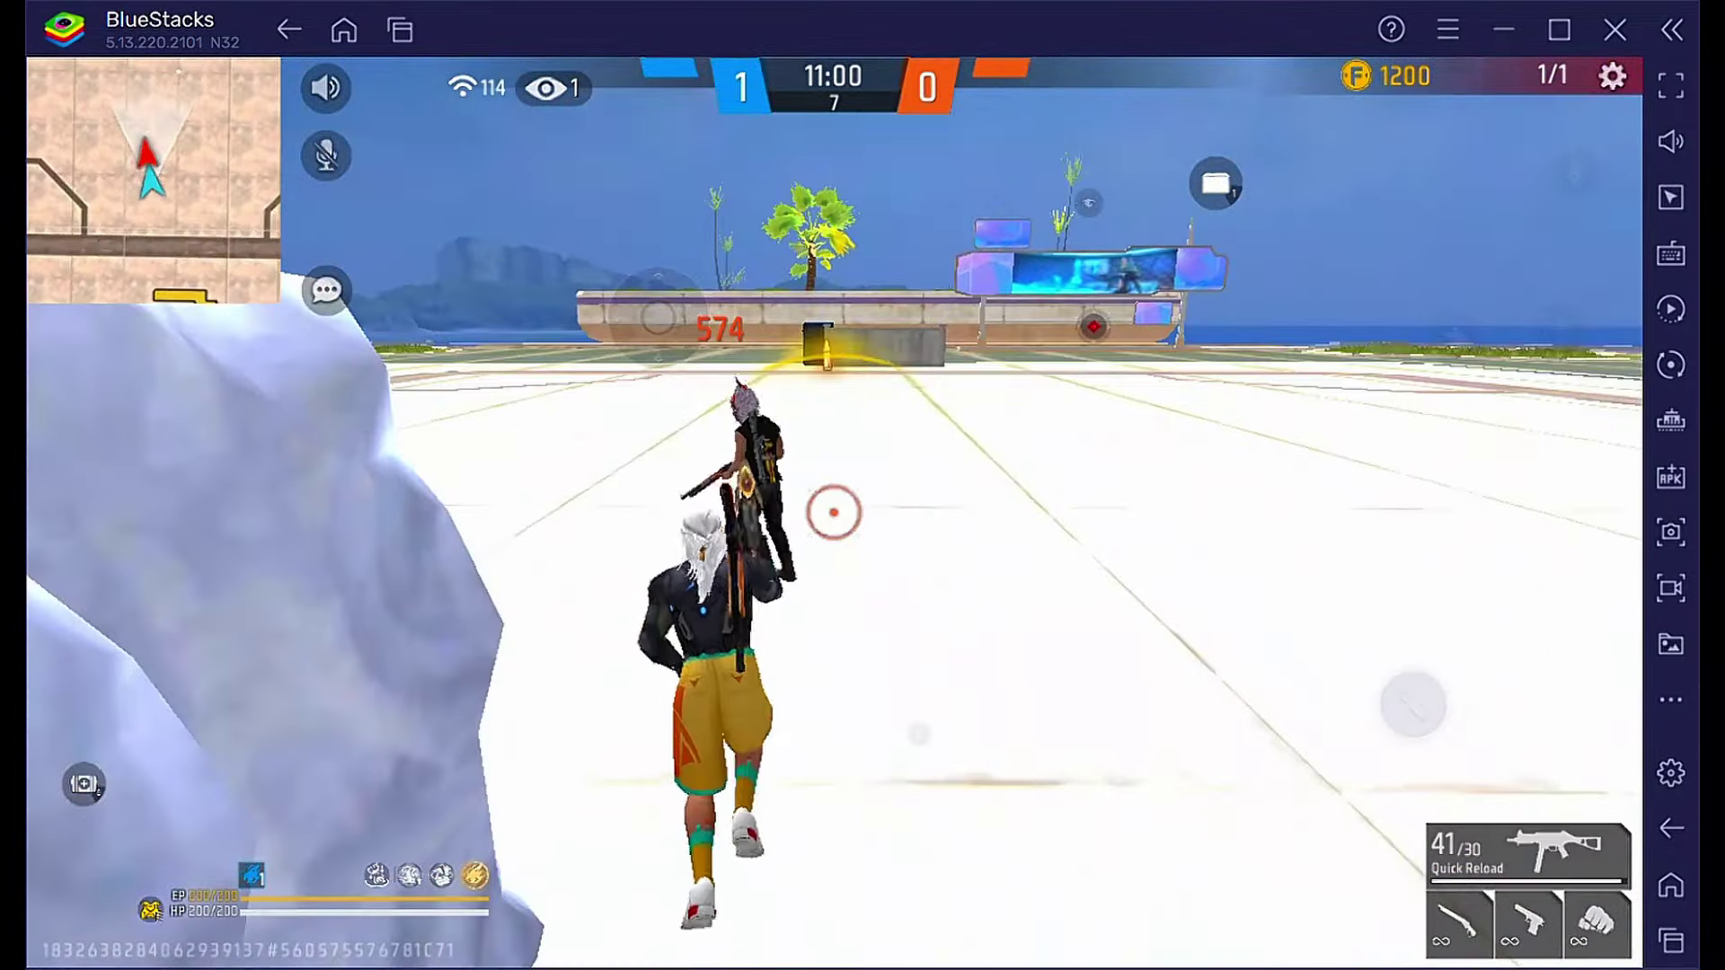
pyautogui.press('4')
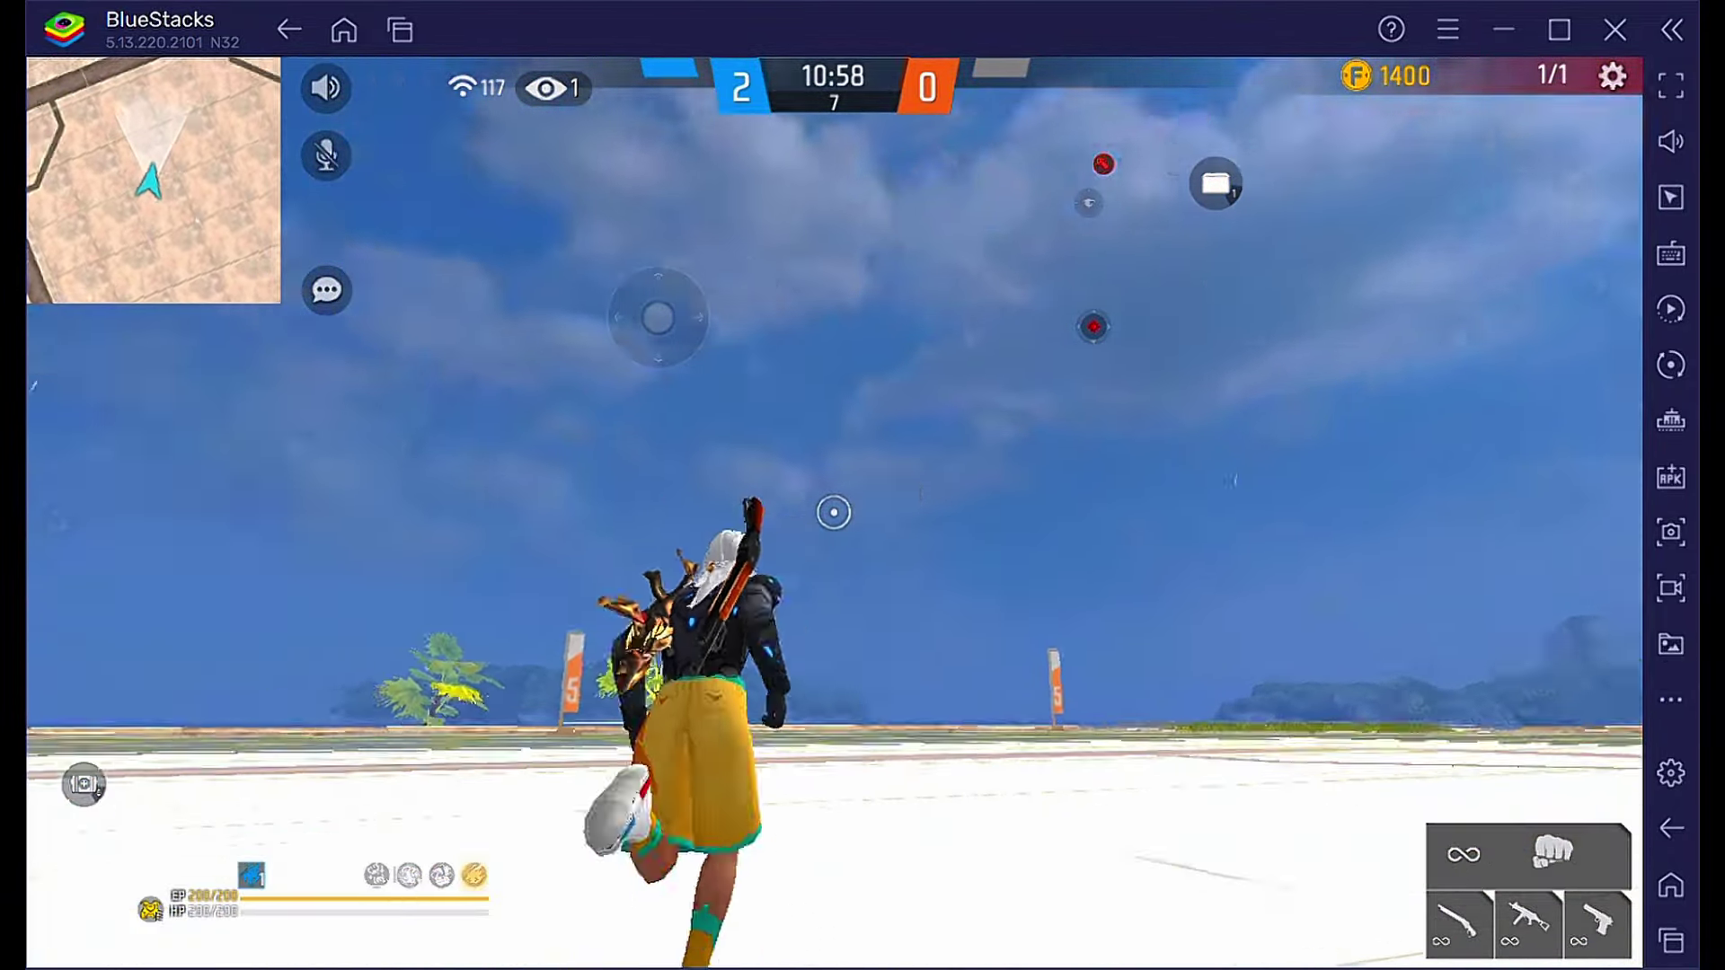
# - Place gloo walls beside the character and ready the submachine gun for the next fight
pyautogui.press('1')
pyautogui.press('2')
pyautogui.press('1')
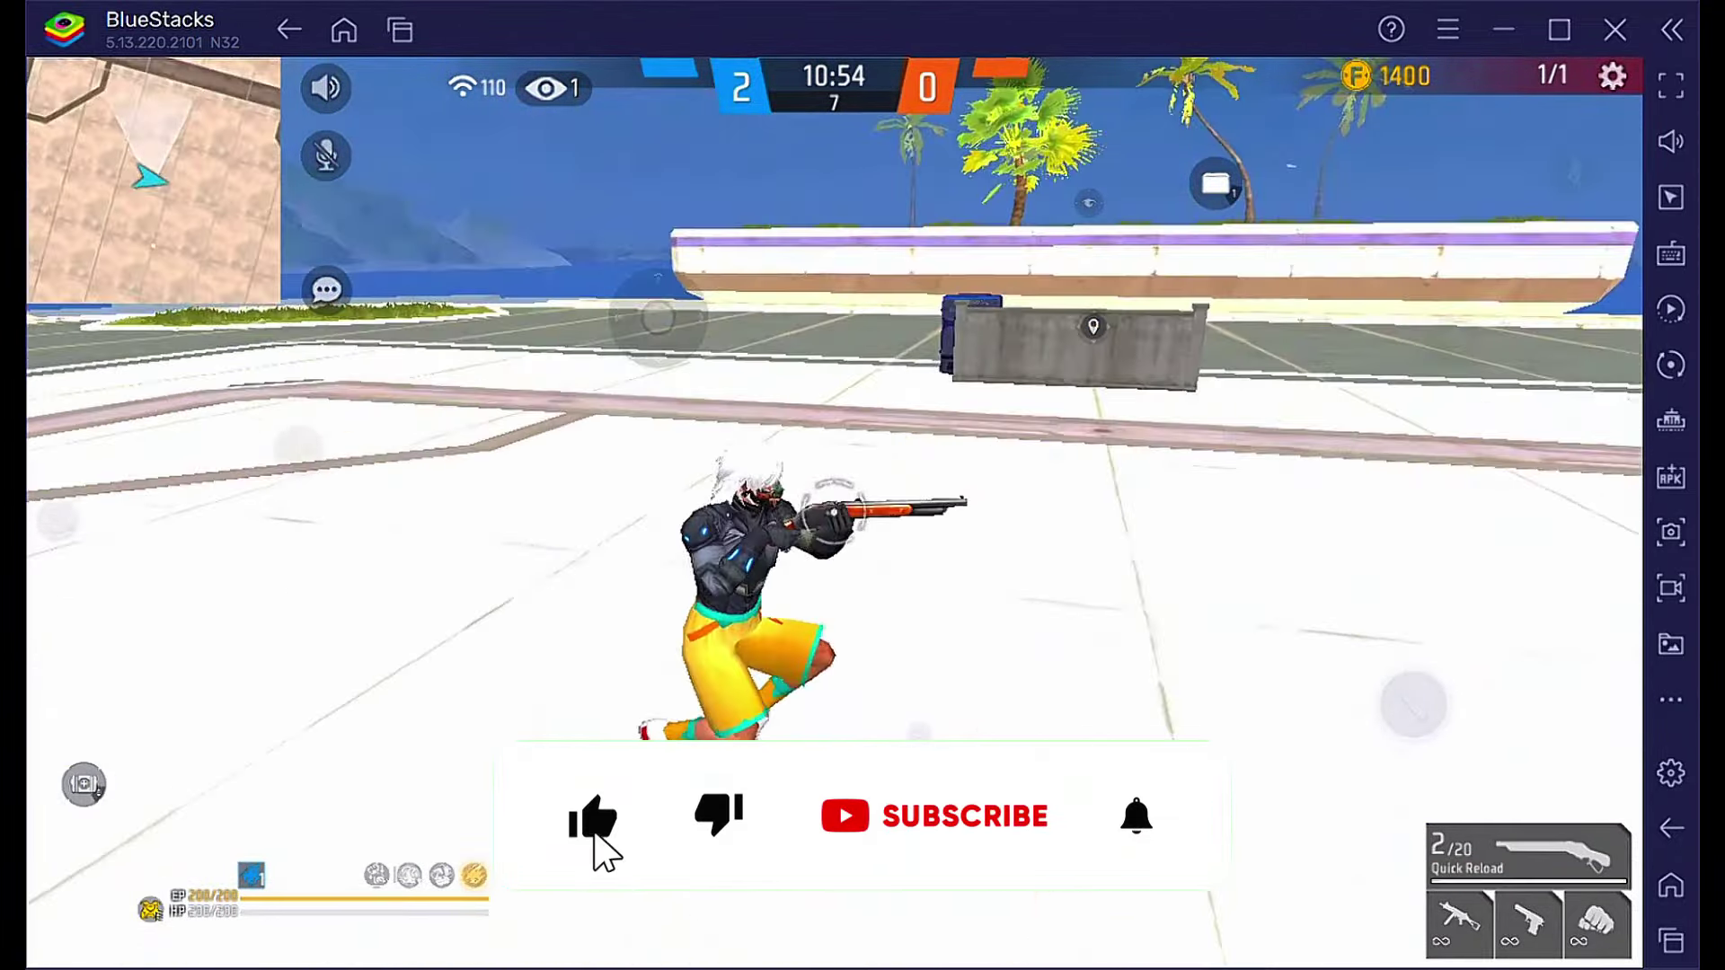
pyautogui.press('2')
pyautogui.press('g')
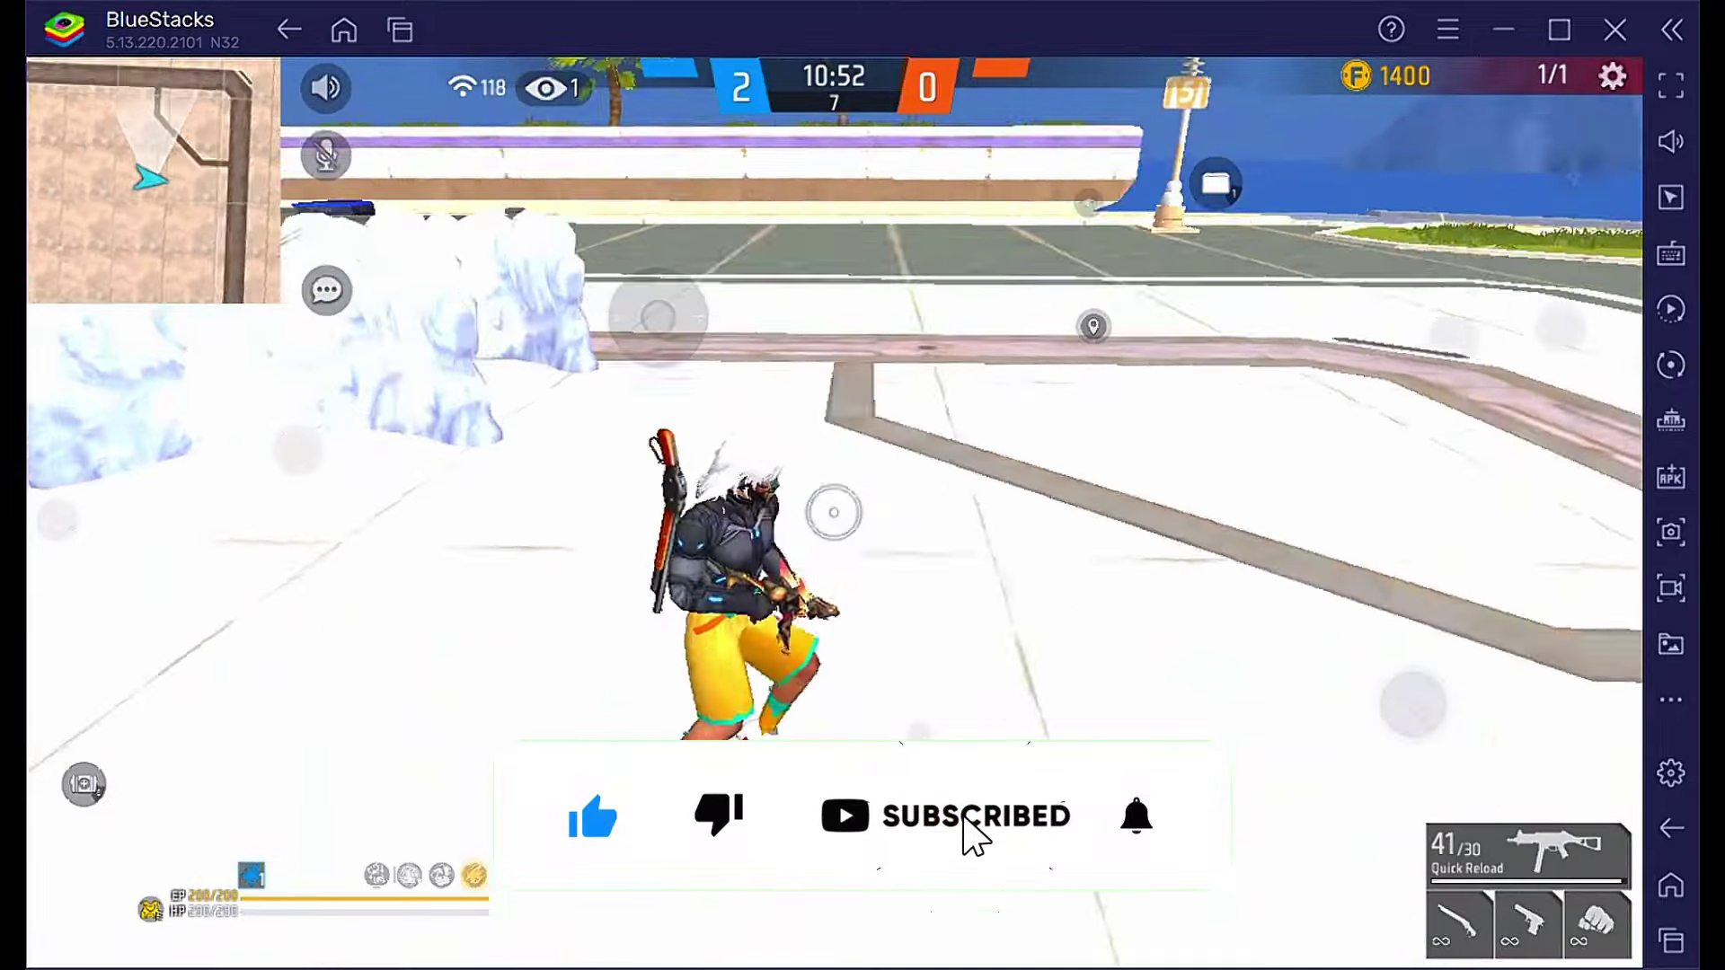
# - Eliminate the opponent standing beyond the ice walls with the submachine gun
pyautogui.press('w')
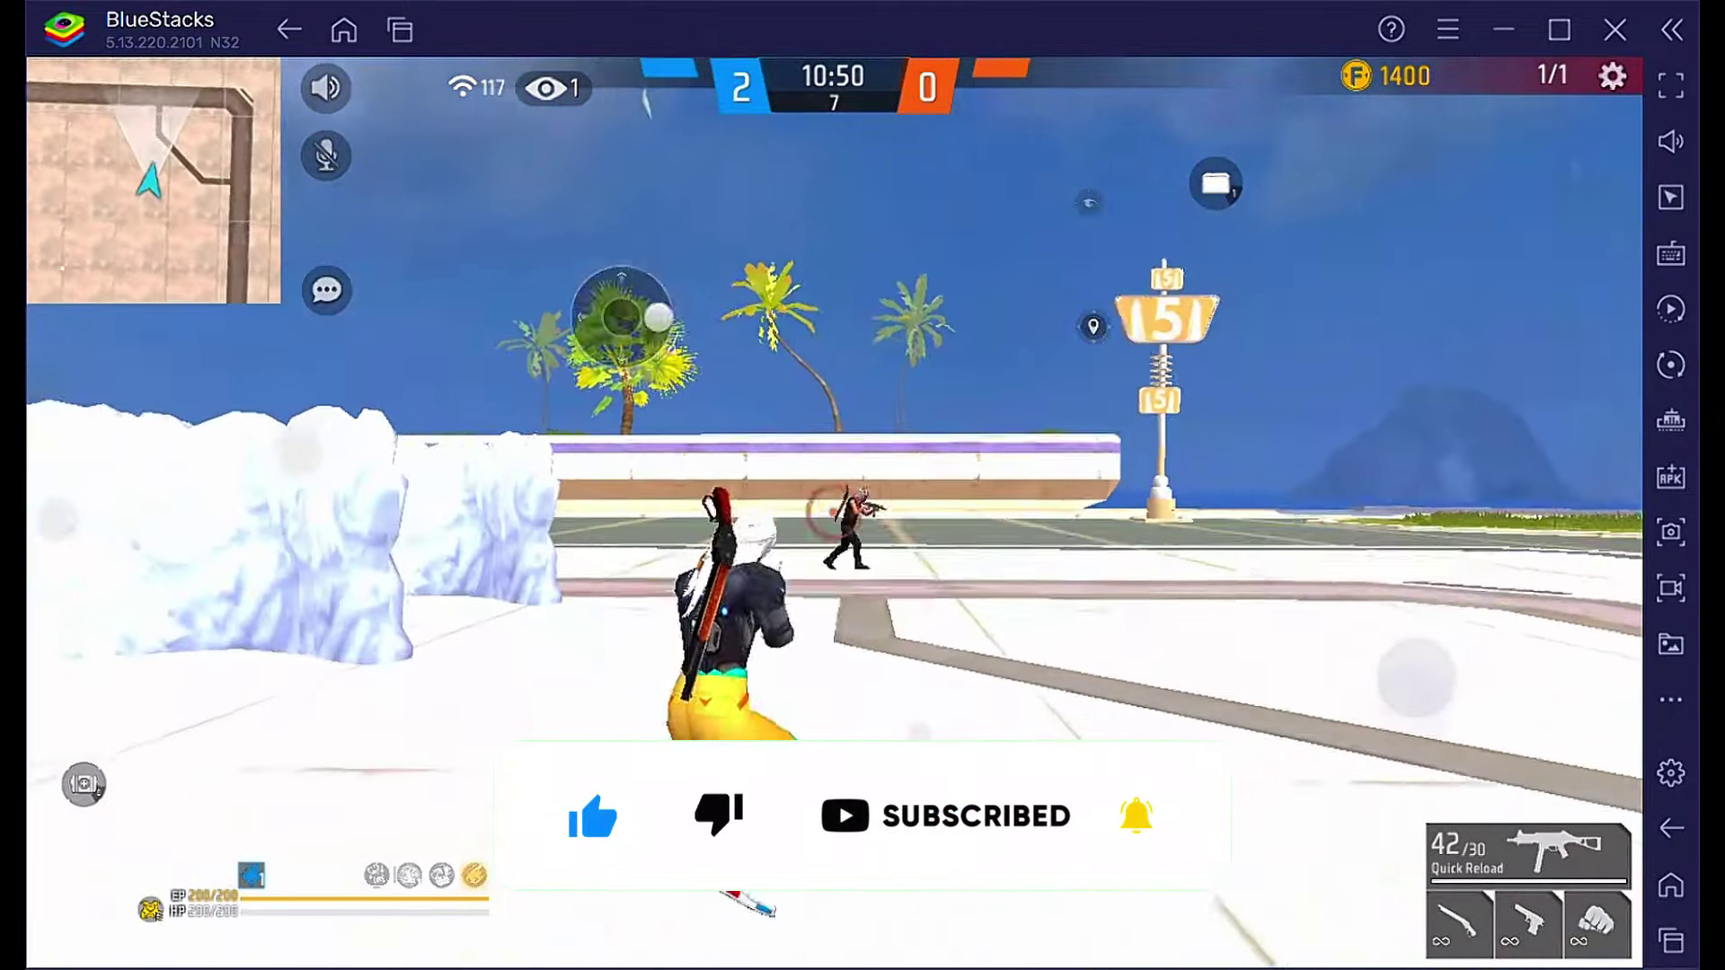
pyautogui.click(833, 512)
pyautogui.press('1')
pyautogui.press('3')
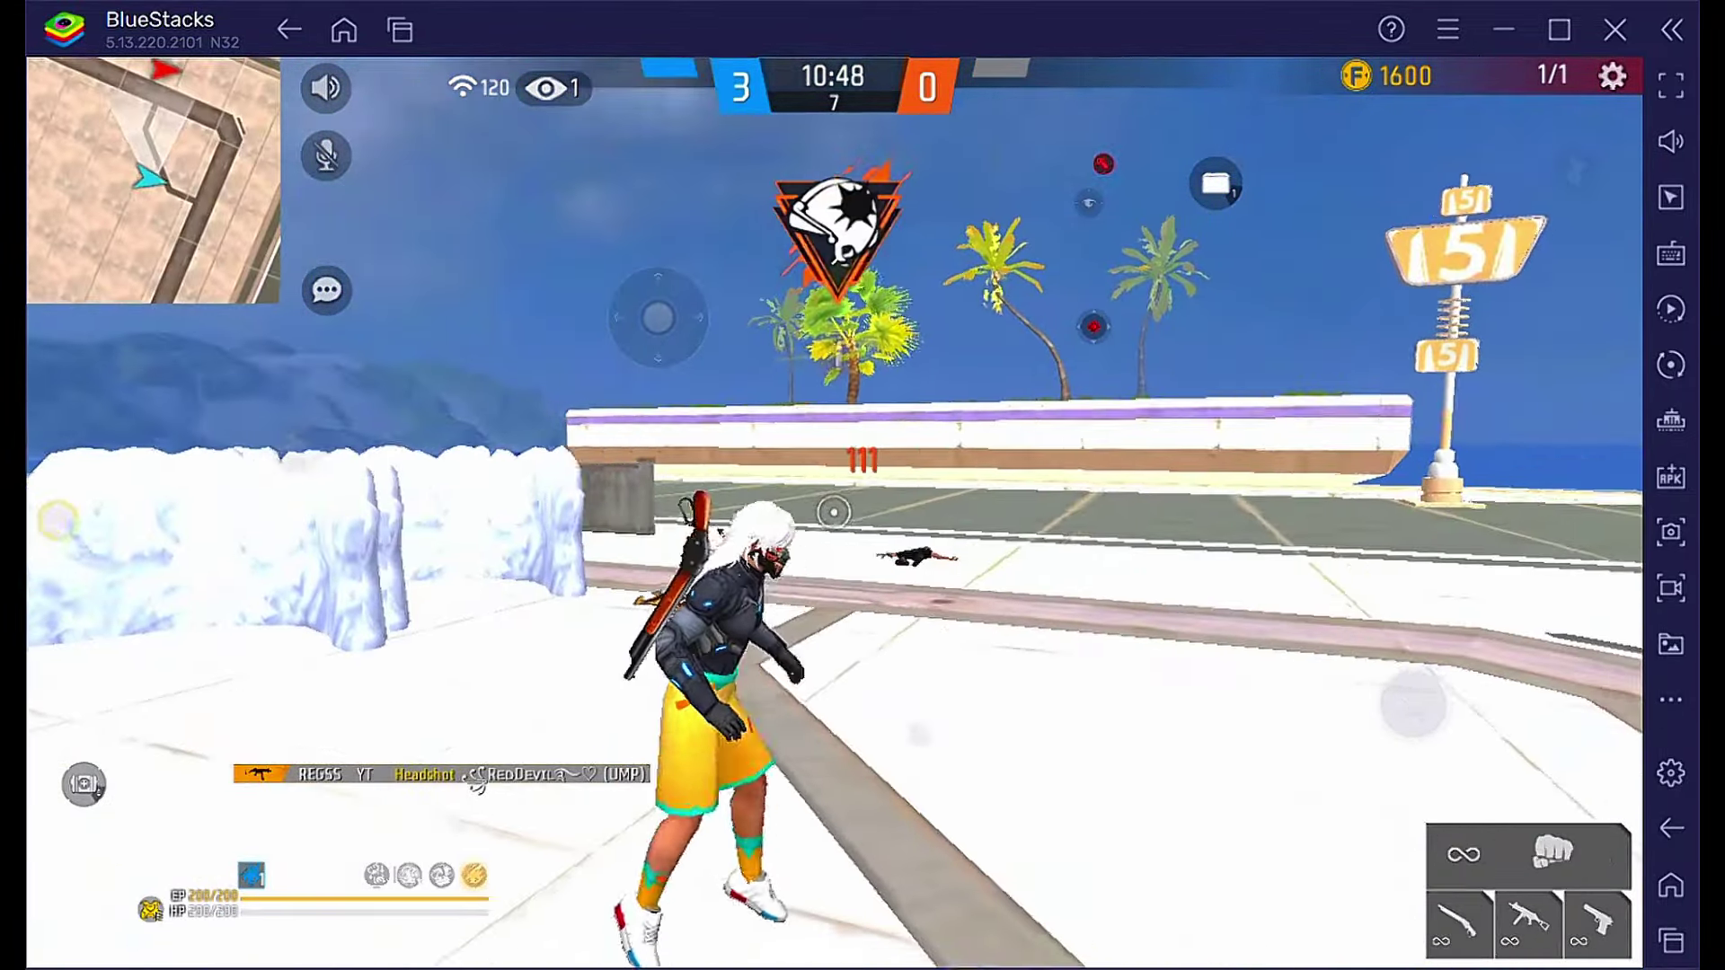
# - Crouch the character and fire the submachine gun across the arena while cycling through the weapons
pyautogui.press('1')
pyautogui.press('c')
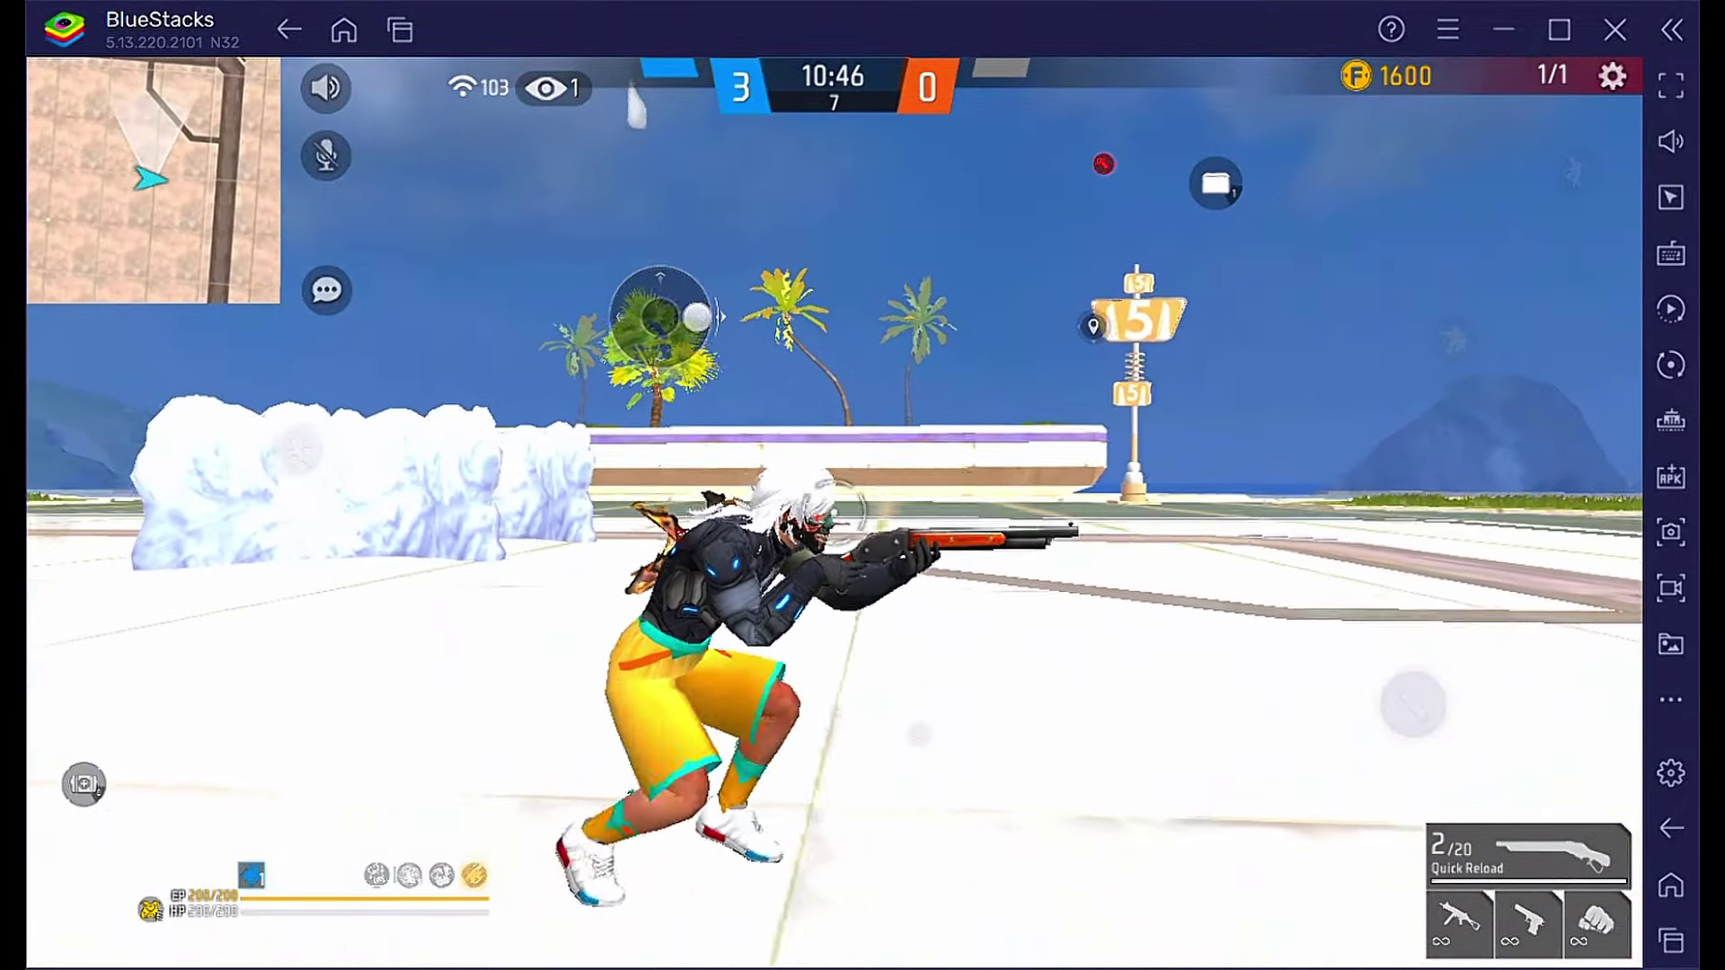
pyautogui.press('2')
pyautogui.rightClick(834, 512)
pyautogui.click(834, 513)
pyautogui.press('1')
pyautogui.press('3')
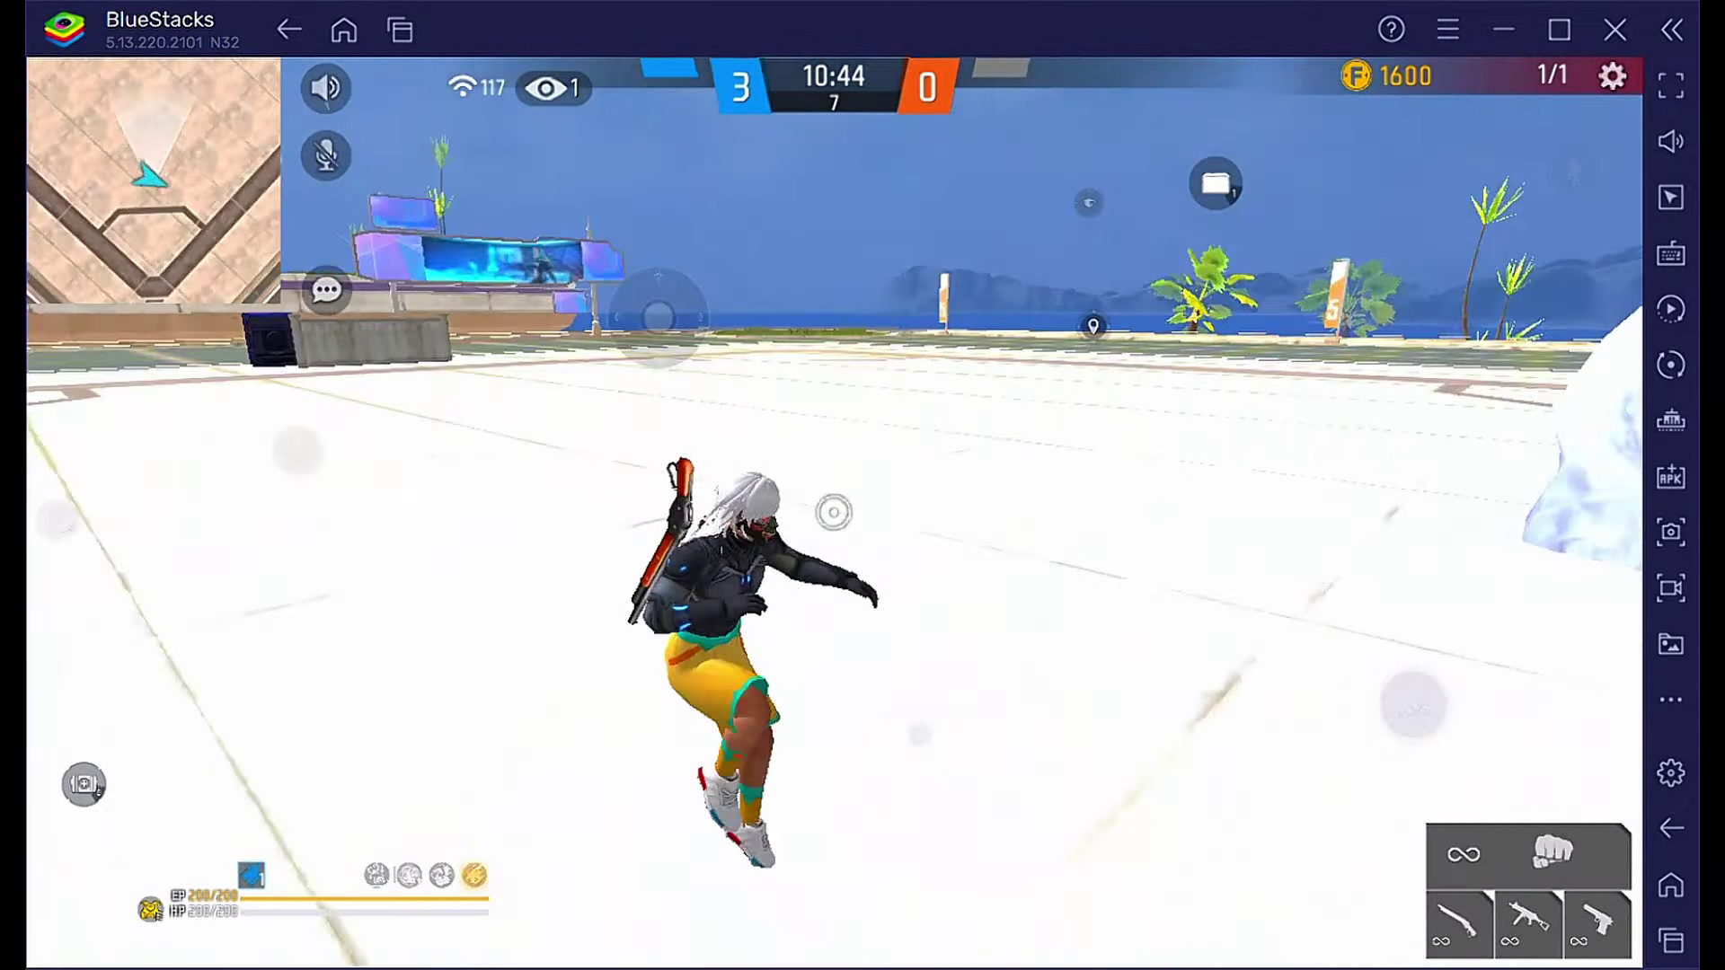
# - Put up a row of gloo walls as cover and switch to the shotgun
pyautogui.press('g')
pyautogui.press('g')
pyautogui.press('3')
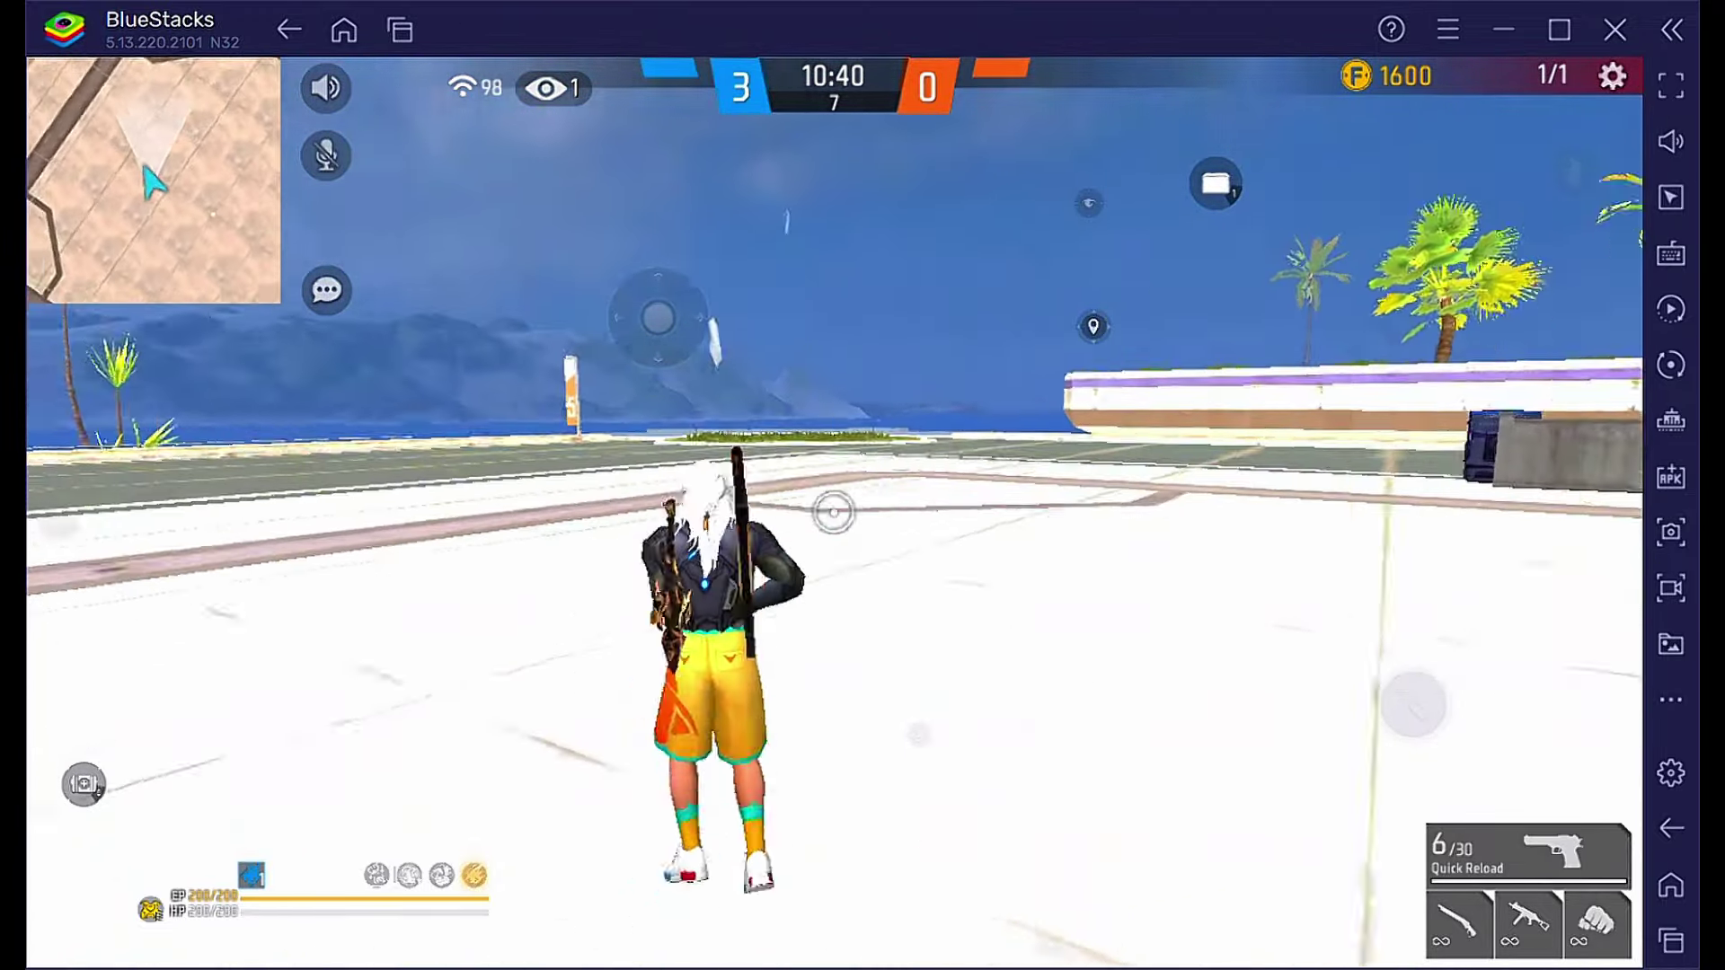
pyautogui.press('g')
pyautogui.click(834, 512)
pyautogui.press('1')
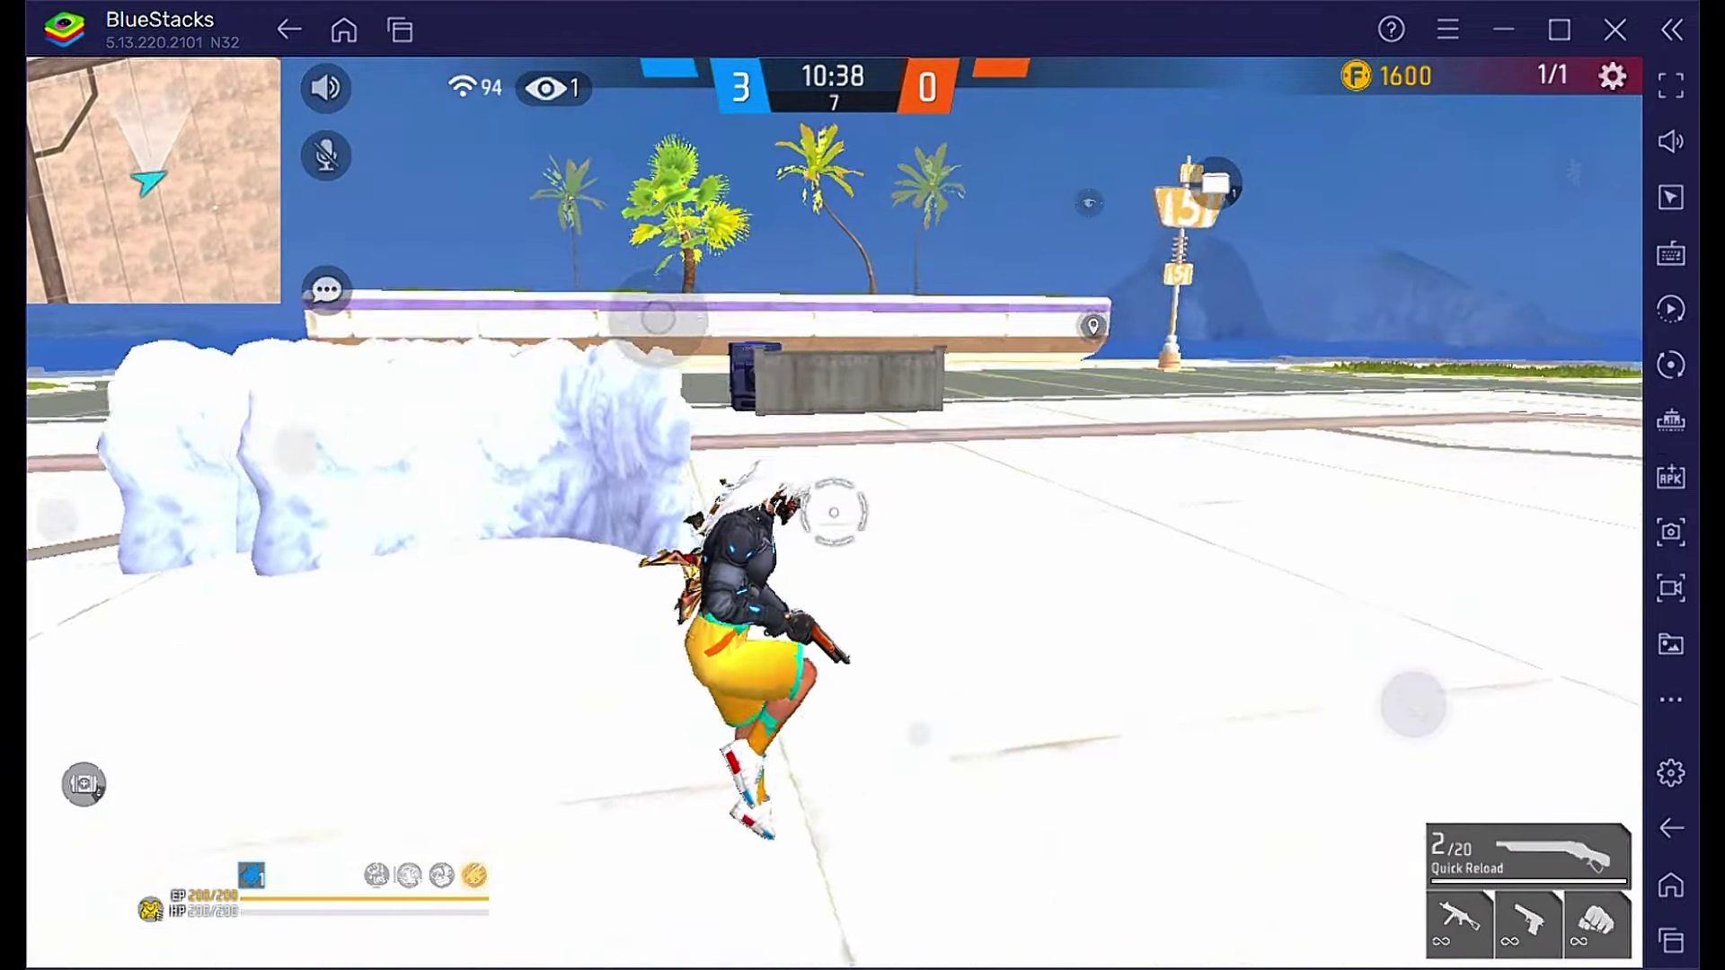
# - Aim the submachine gun and place additional gloo walls near the concrete barrier
pyautogui.press('2')
pyautogui.rightClick(834, 512)
pyautogui.rightClick(834, 512)
pyautogui.press('g')
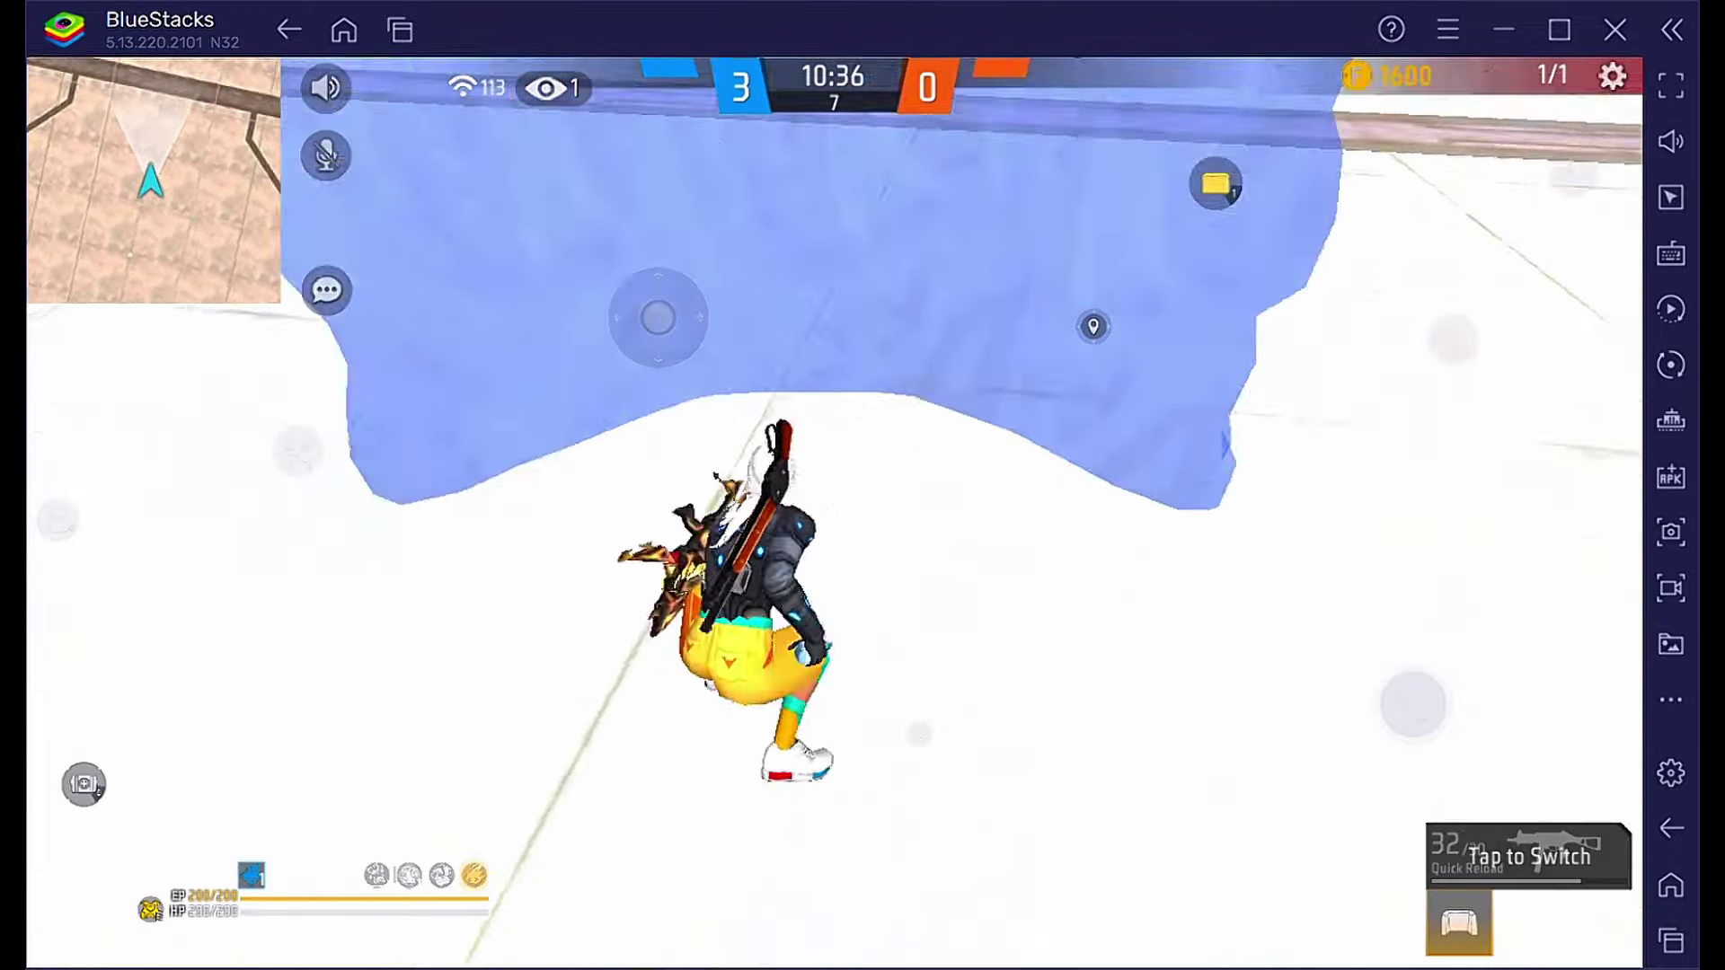
pyautogui.press('g')
pyautogui.press('g')
pyautogui.click(834, 512)
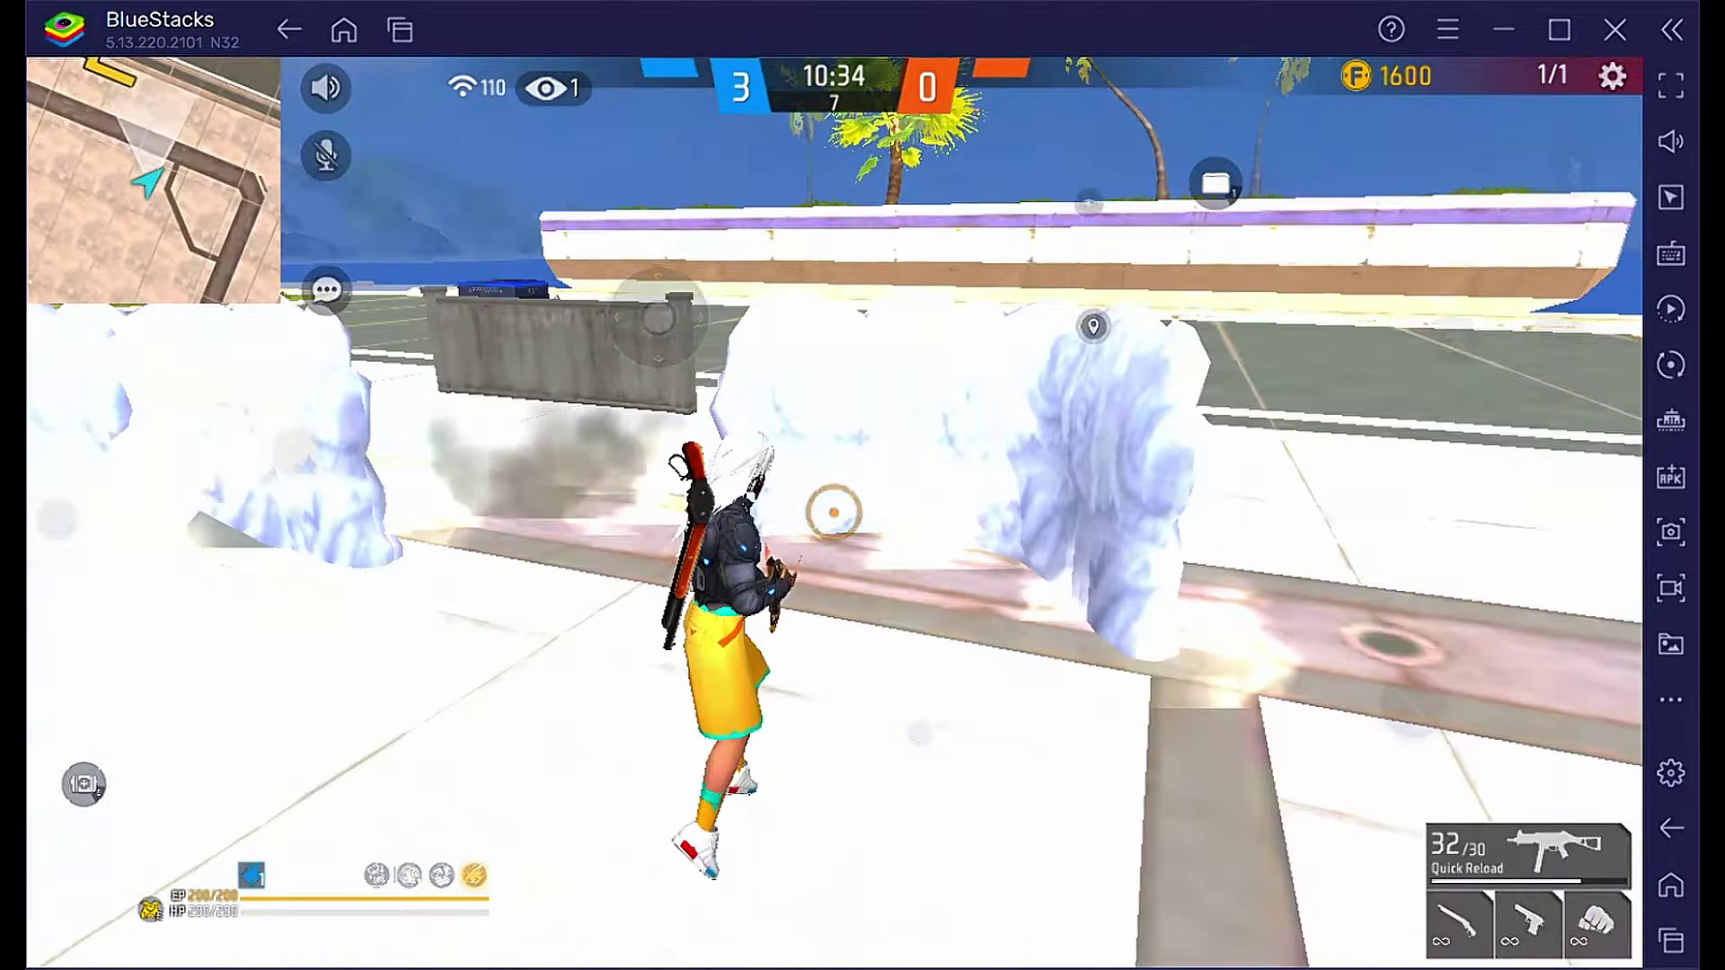
pyautogui.press('3')
pyautogui.press('w')
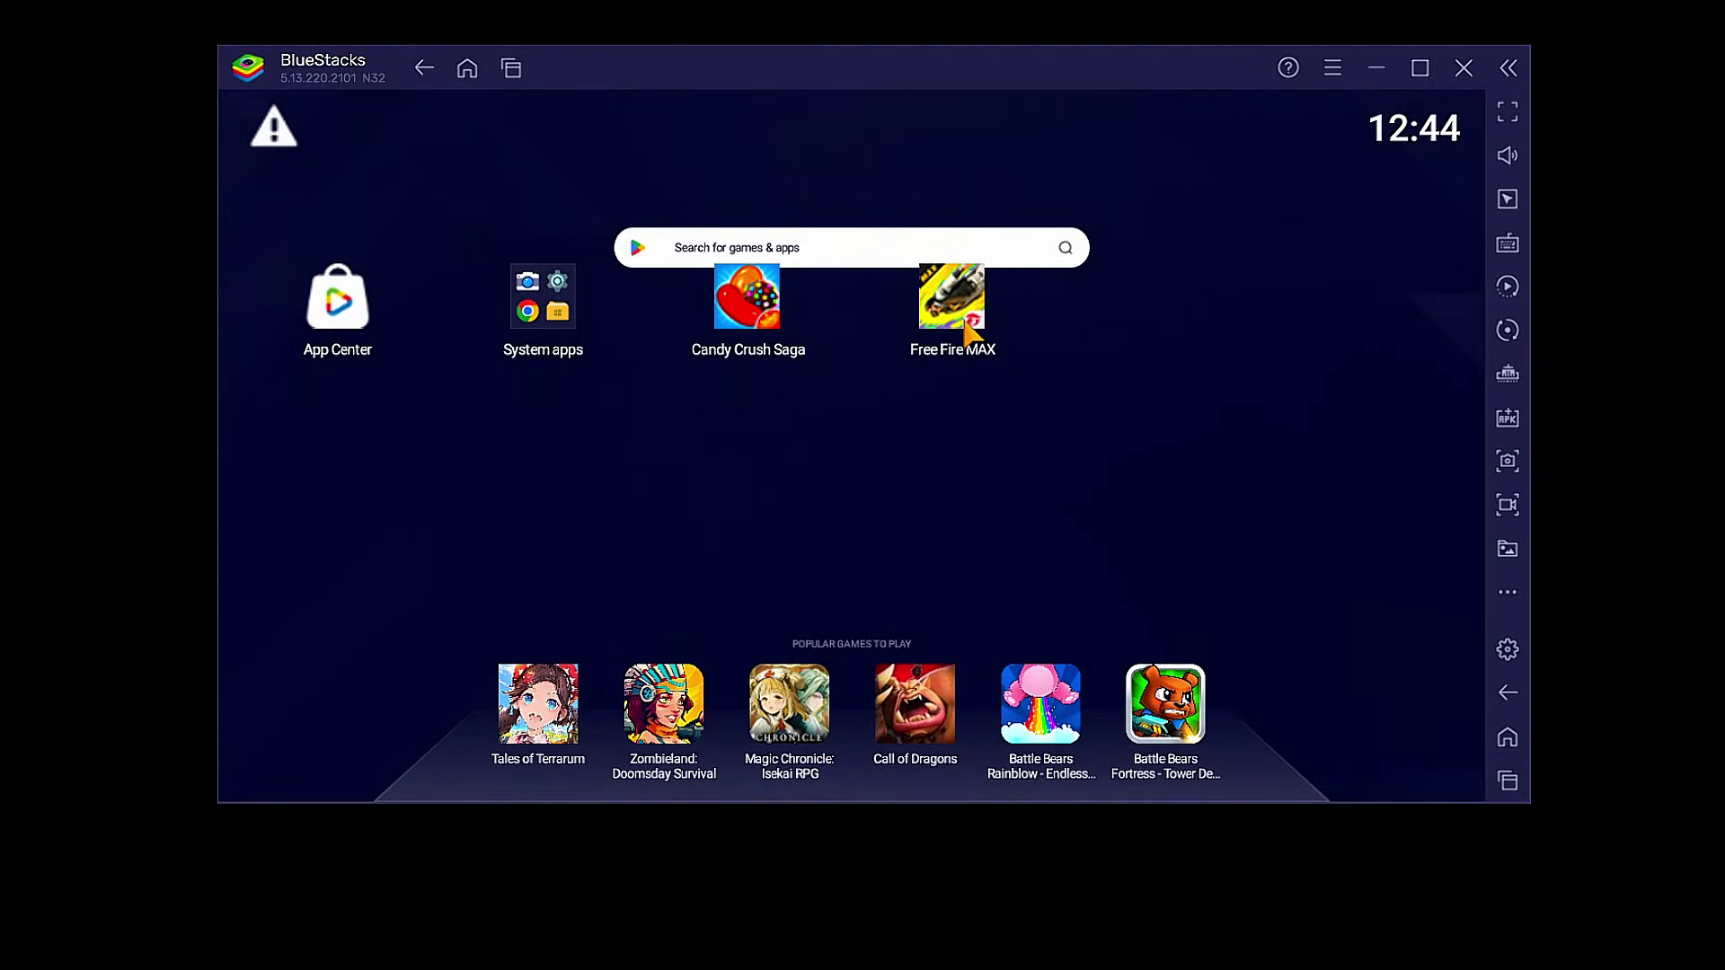
pyautogui.moveTo(966, 328); pyautogui.dragTo(966, 491)
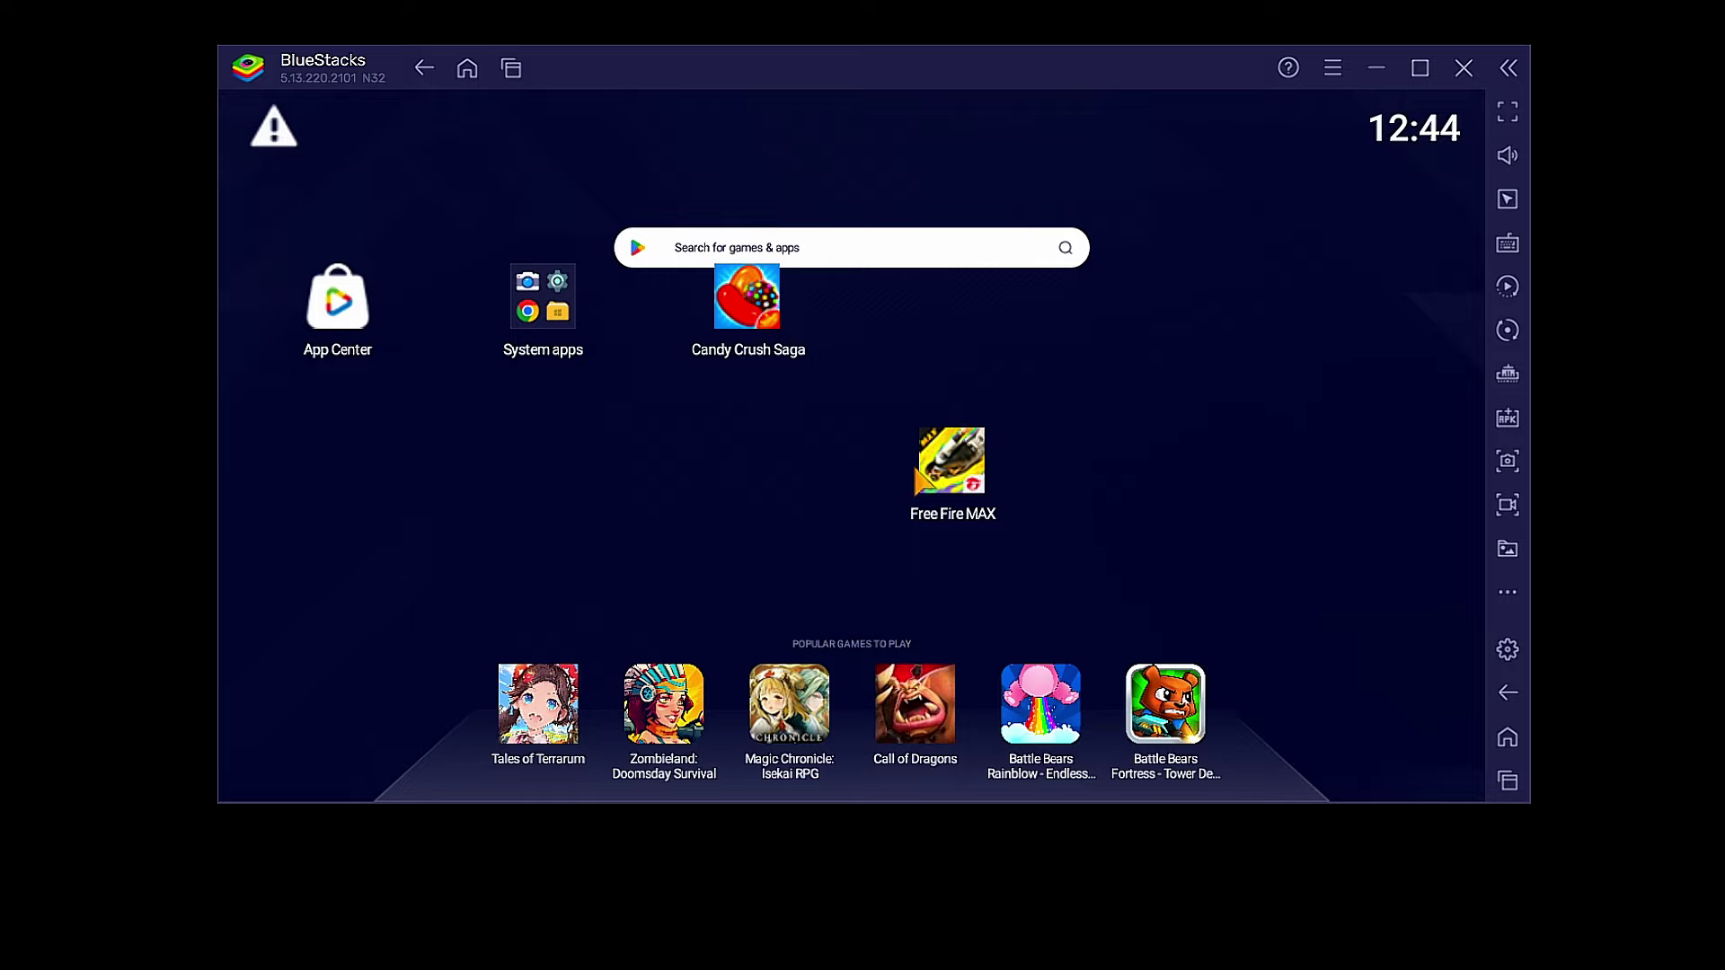
pyautogui.click(1506, 424)
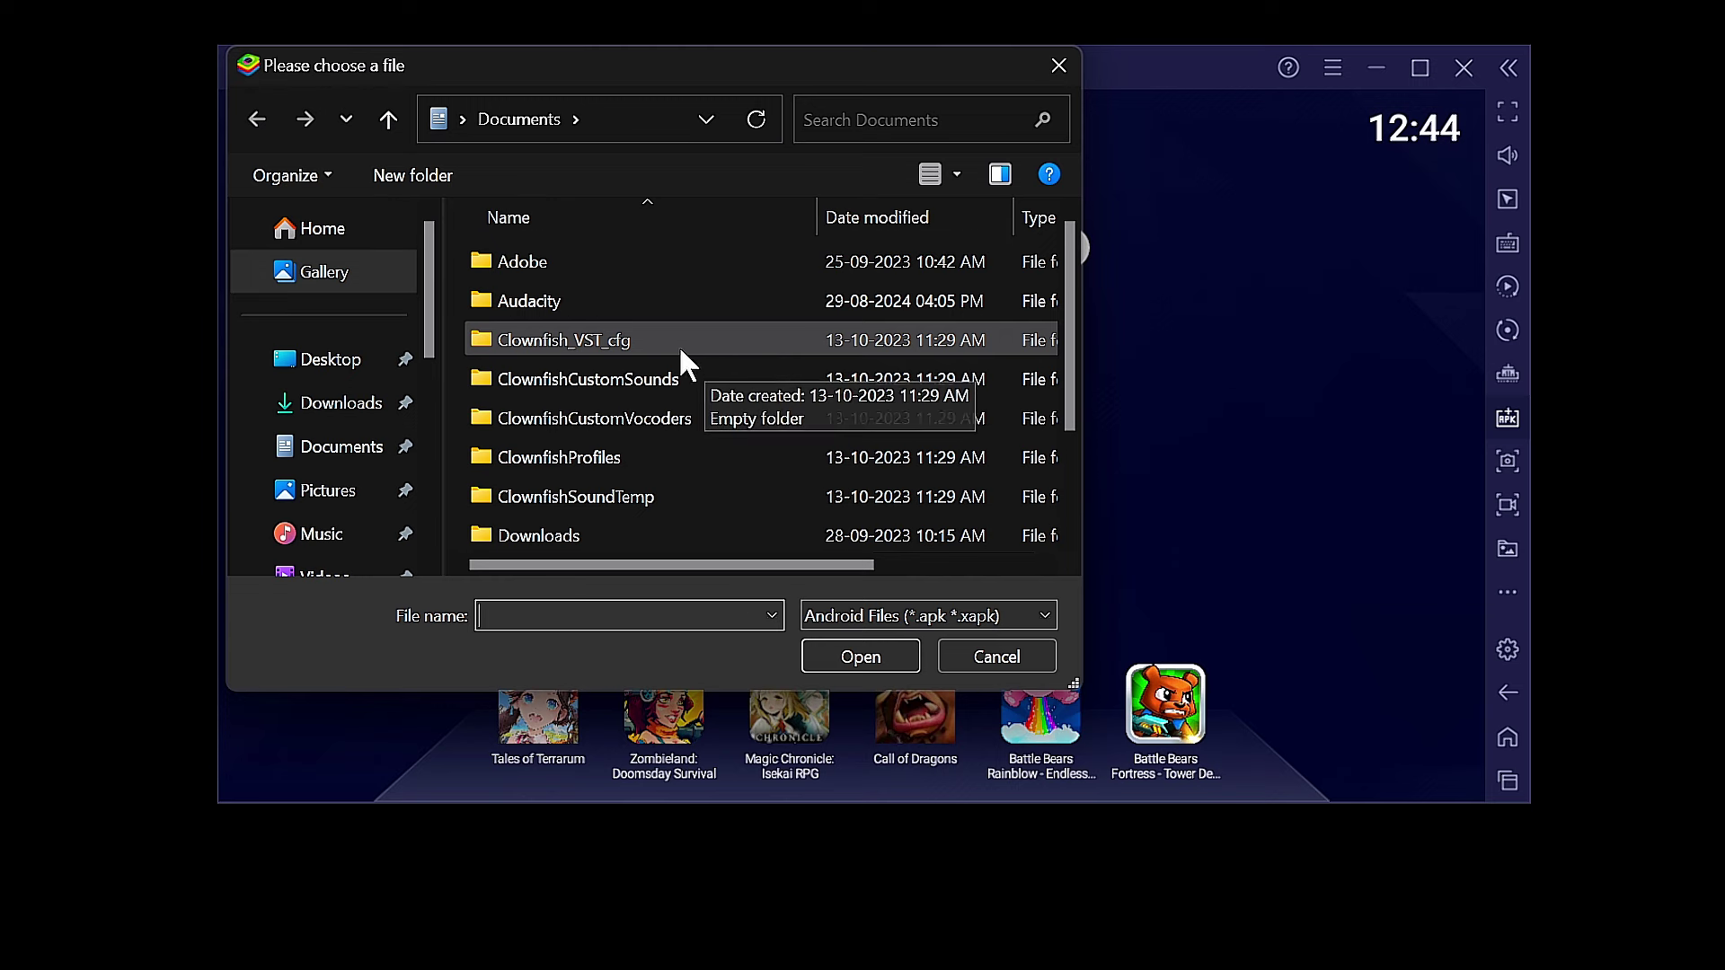
pyautogui.scroll(-1, 604, 325)
pyautogui.click(1058, 65)
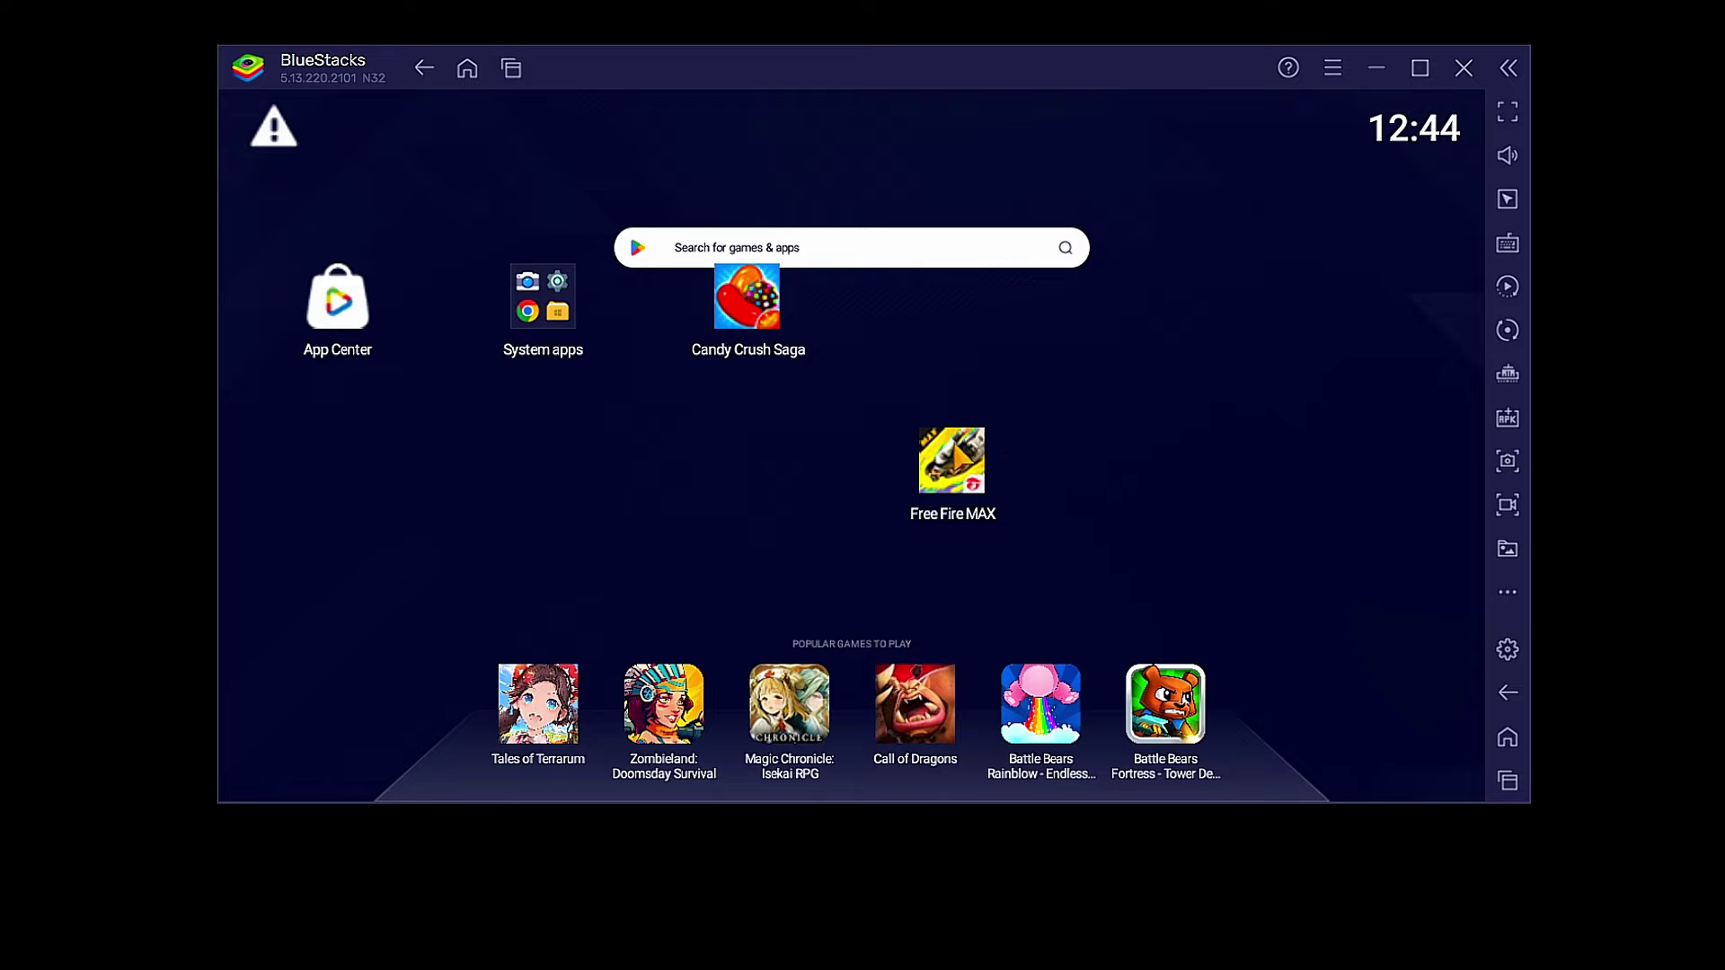
pyautogui.moveTo(952, 460); pyautogui.dragTo(951, 301)
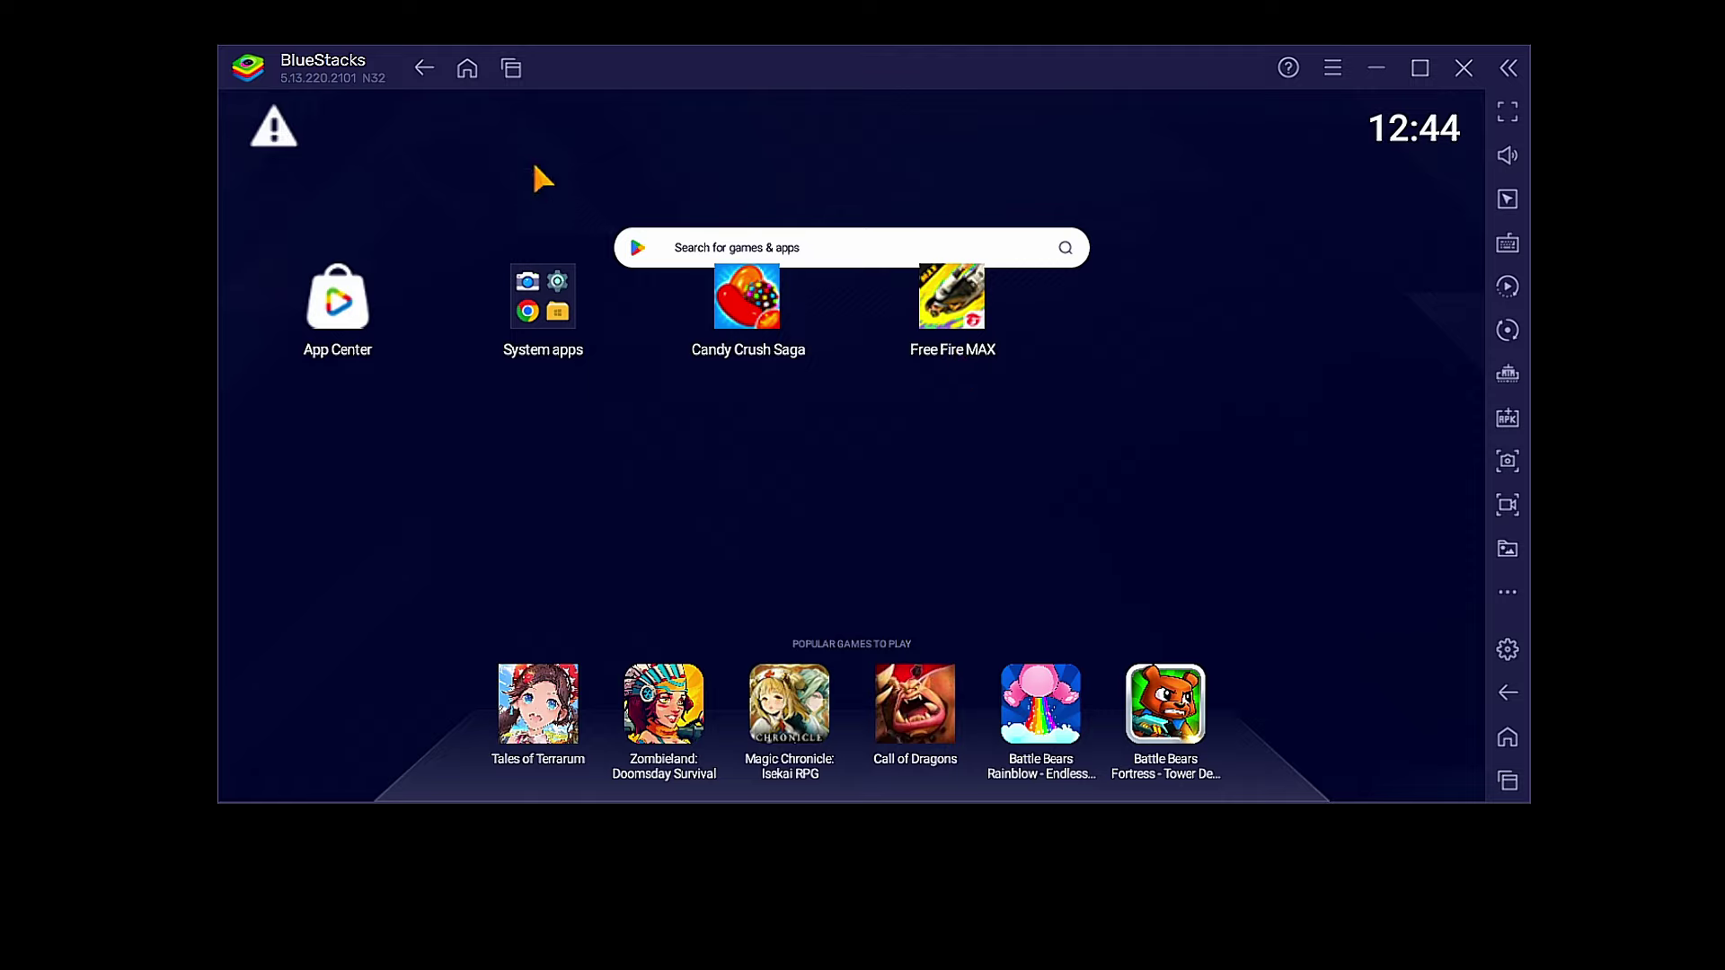
# - Launch Free Fire MAX and look at its basic settings from the lobby
pyautogui.click(972, 345)
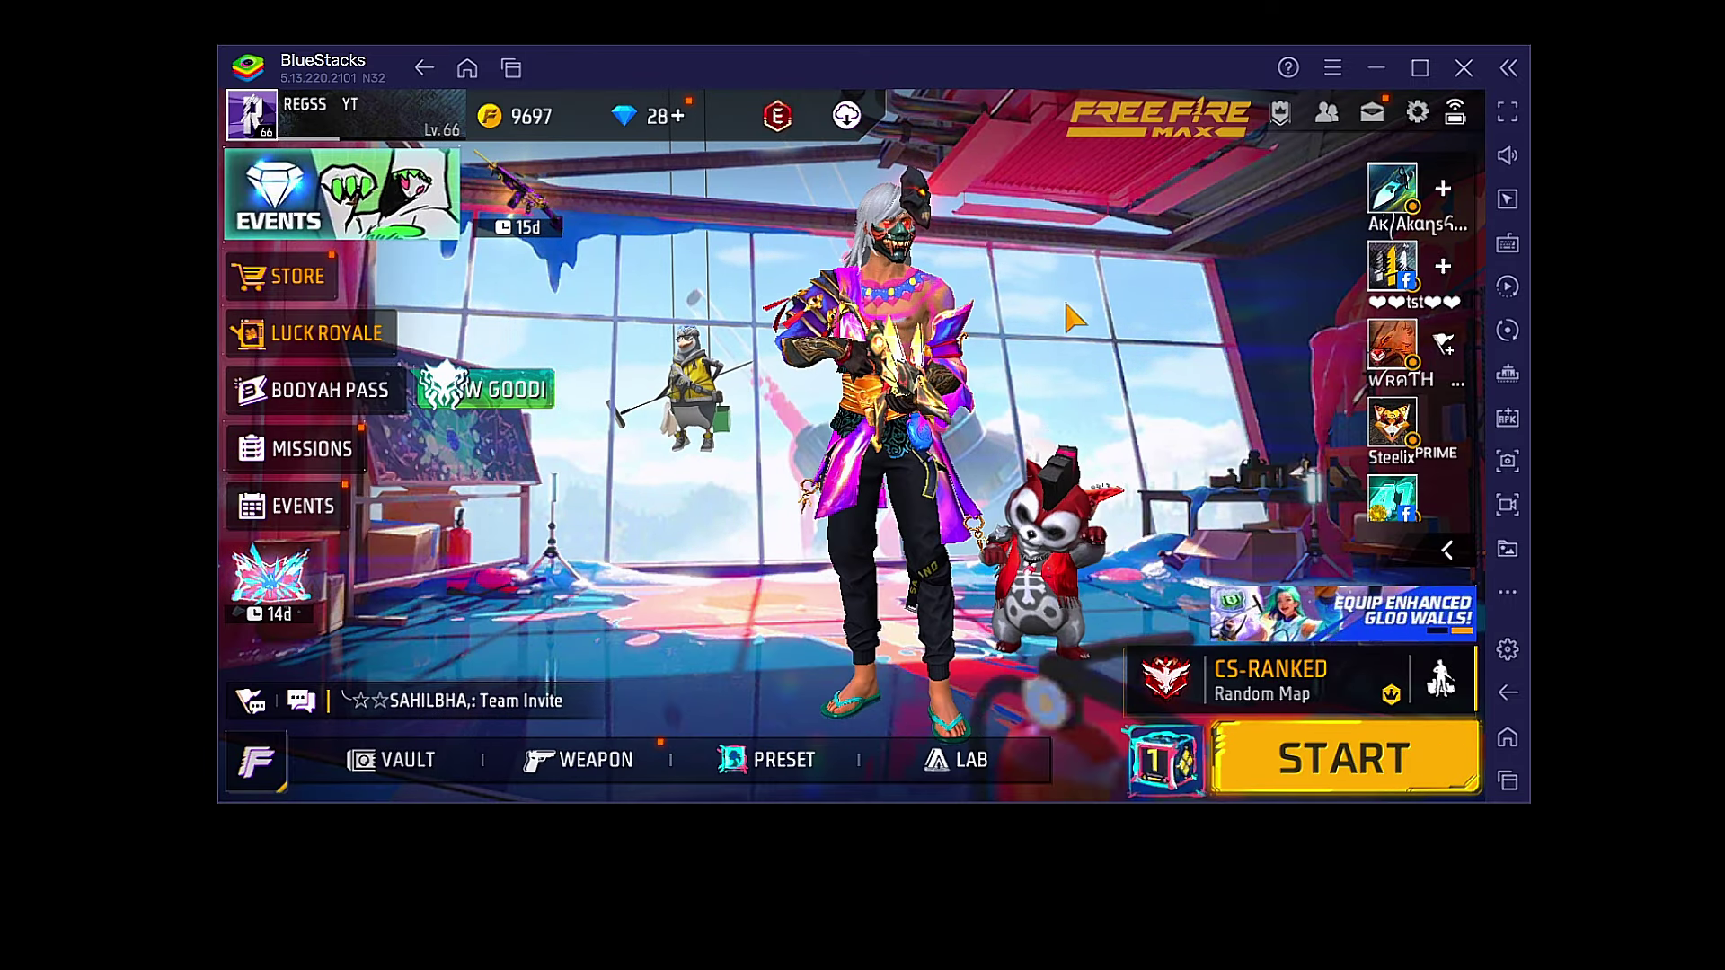
pyautogui.click(1417, 112)
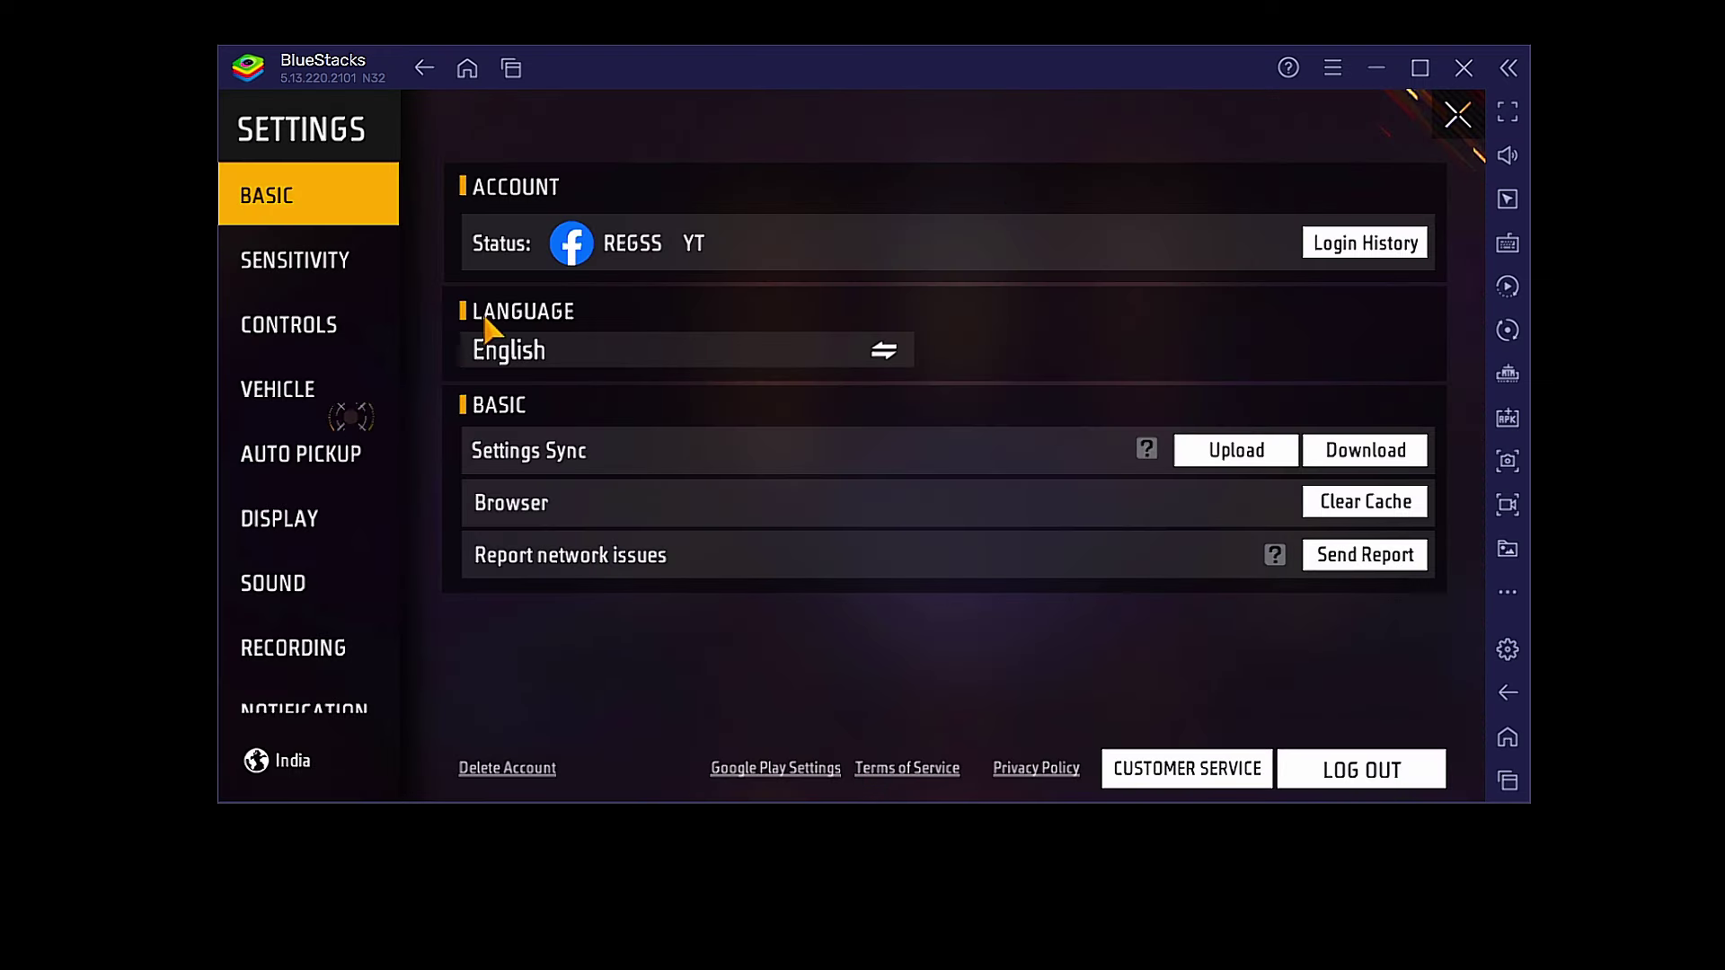
pyautogui.click(1435, 119)
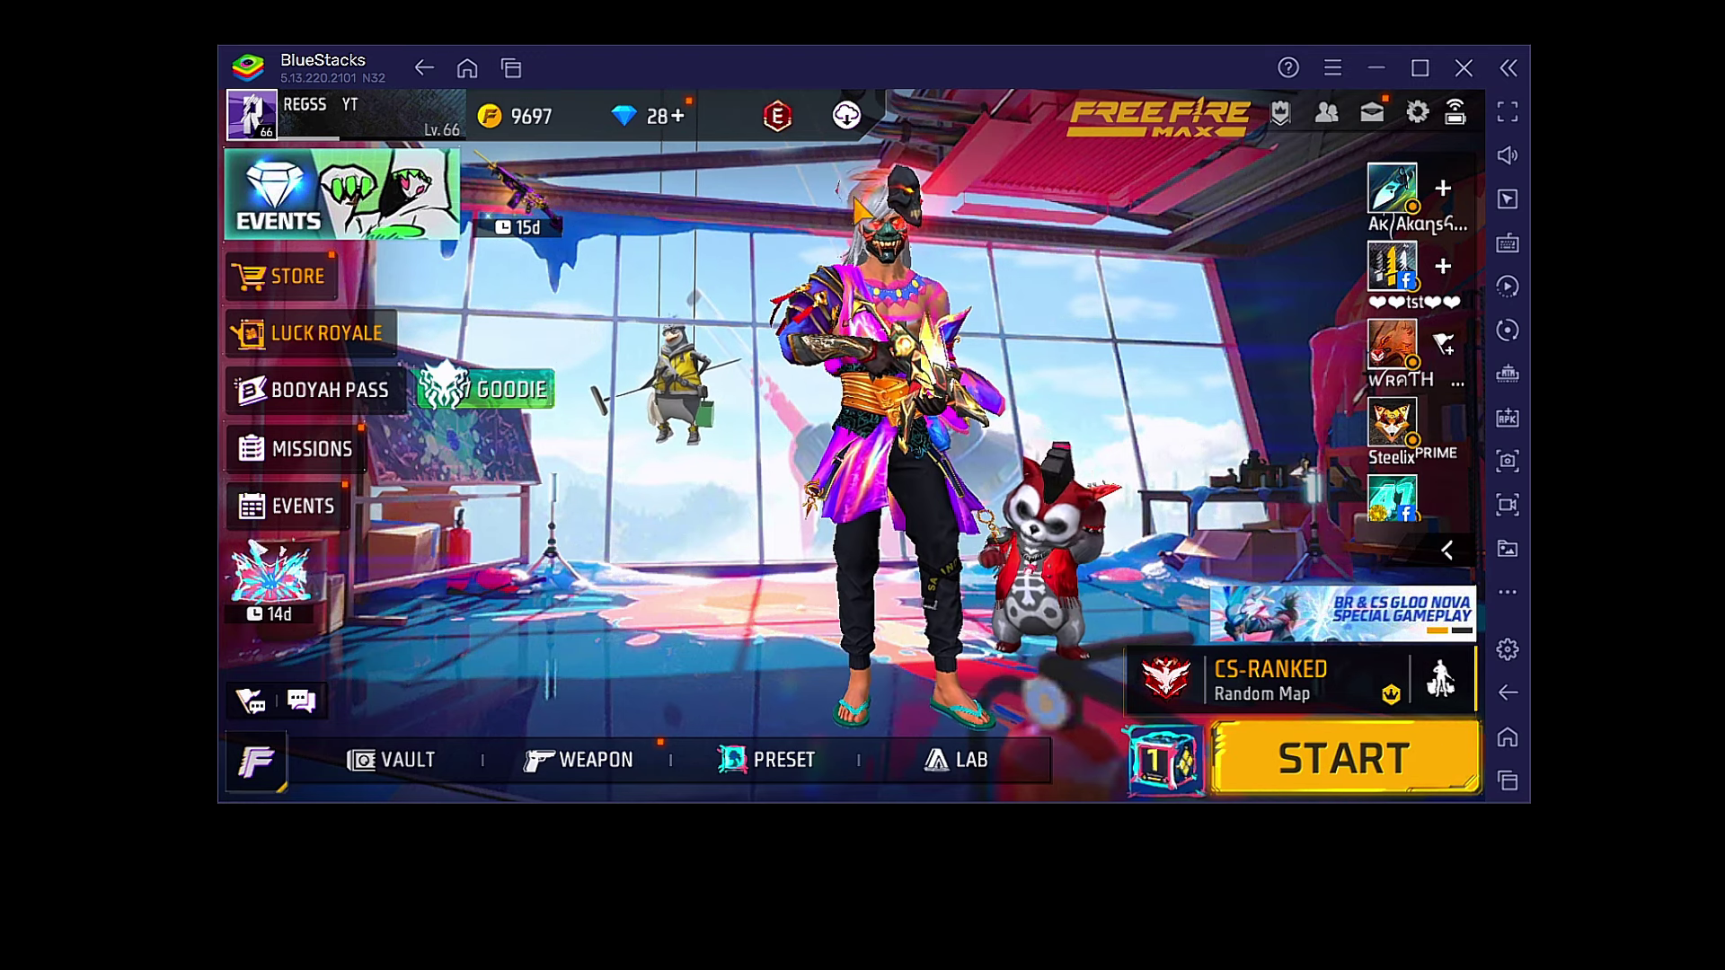
# - Open the Download Center and show the full list of resource categories
pyautogui.click(847, 115)
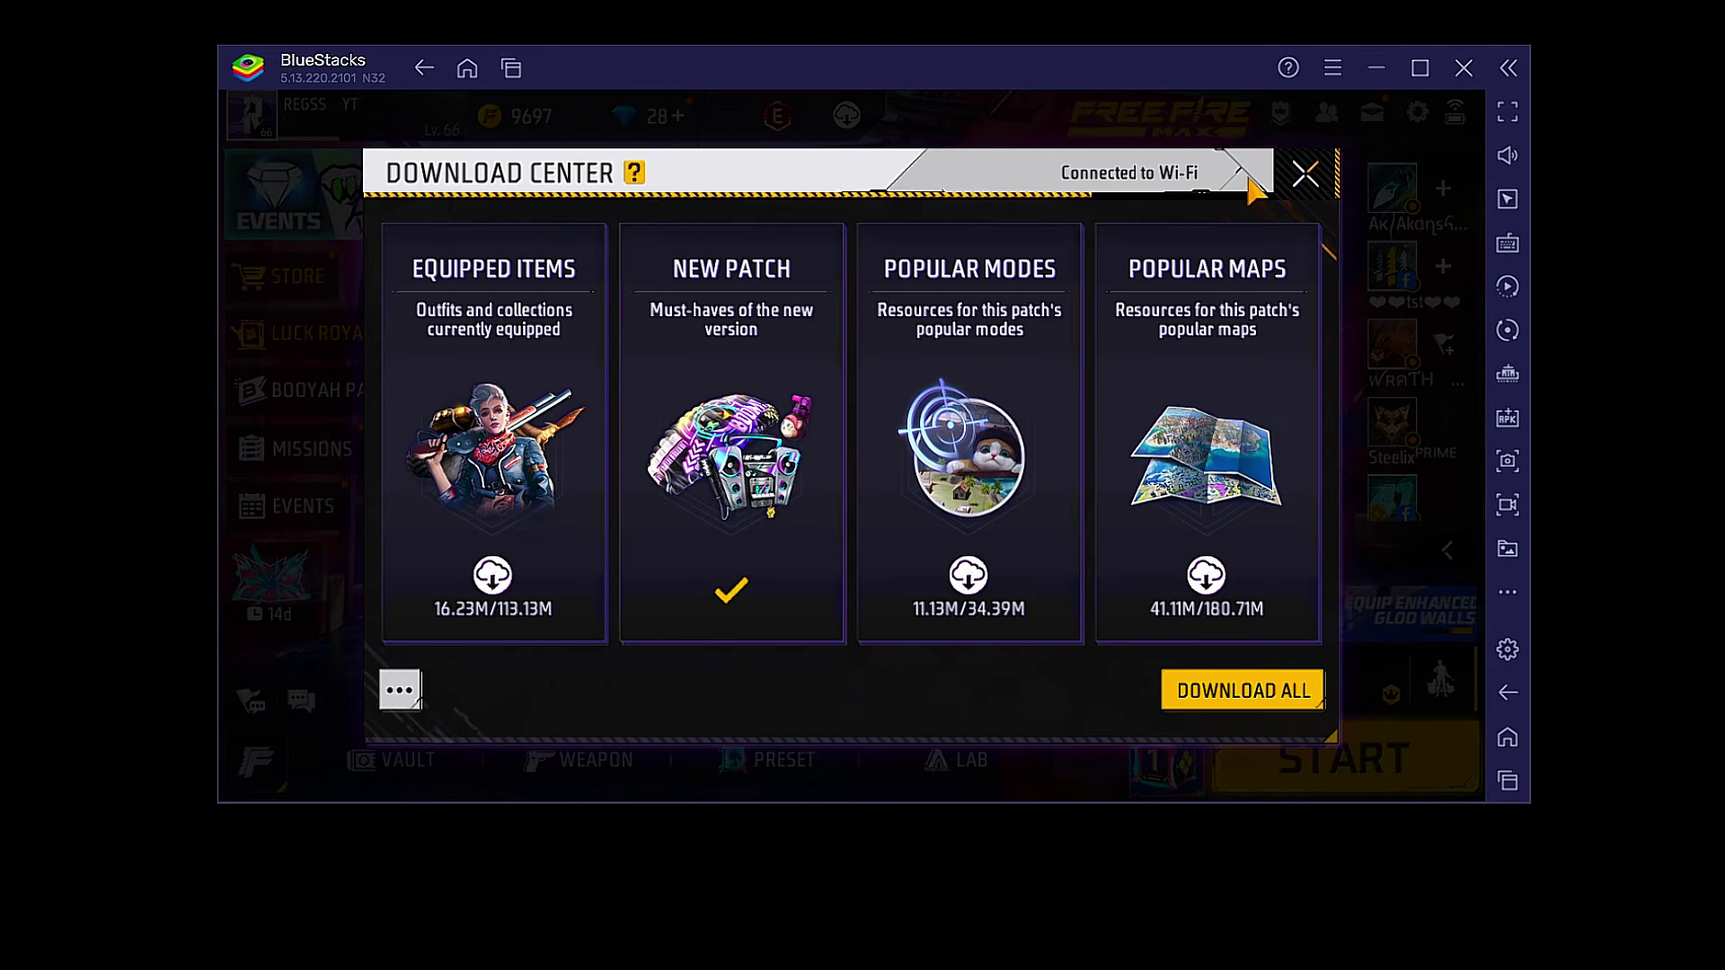
pyautogui.press('Escape')
pyautogui.click(852, 122)
pyautogui.click(399, 690)
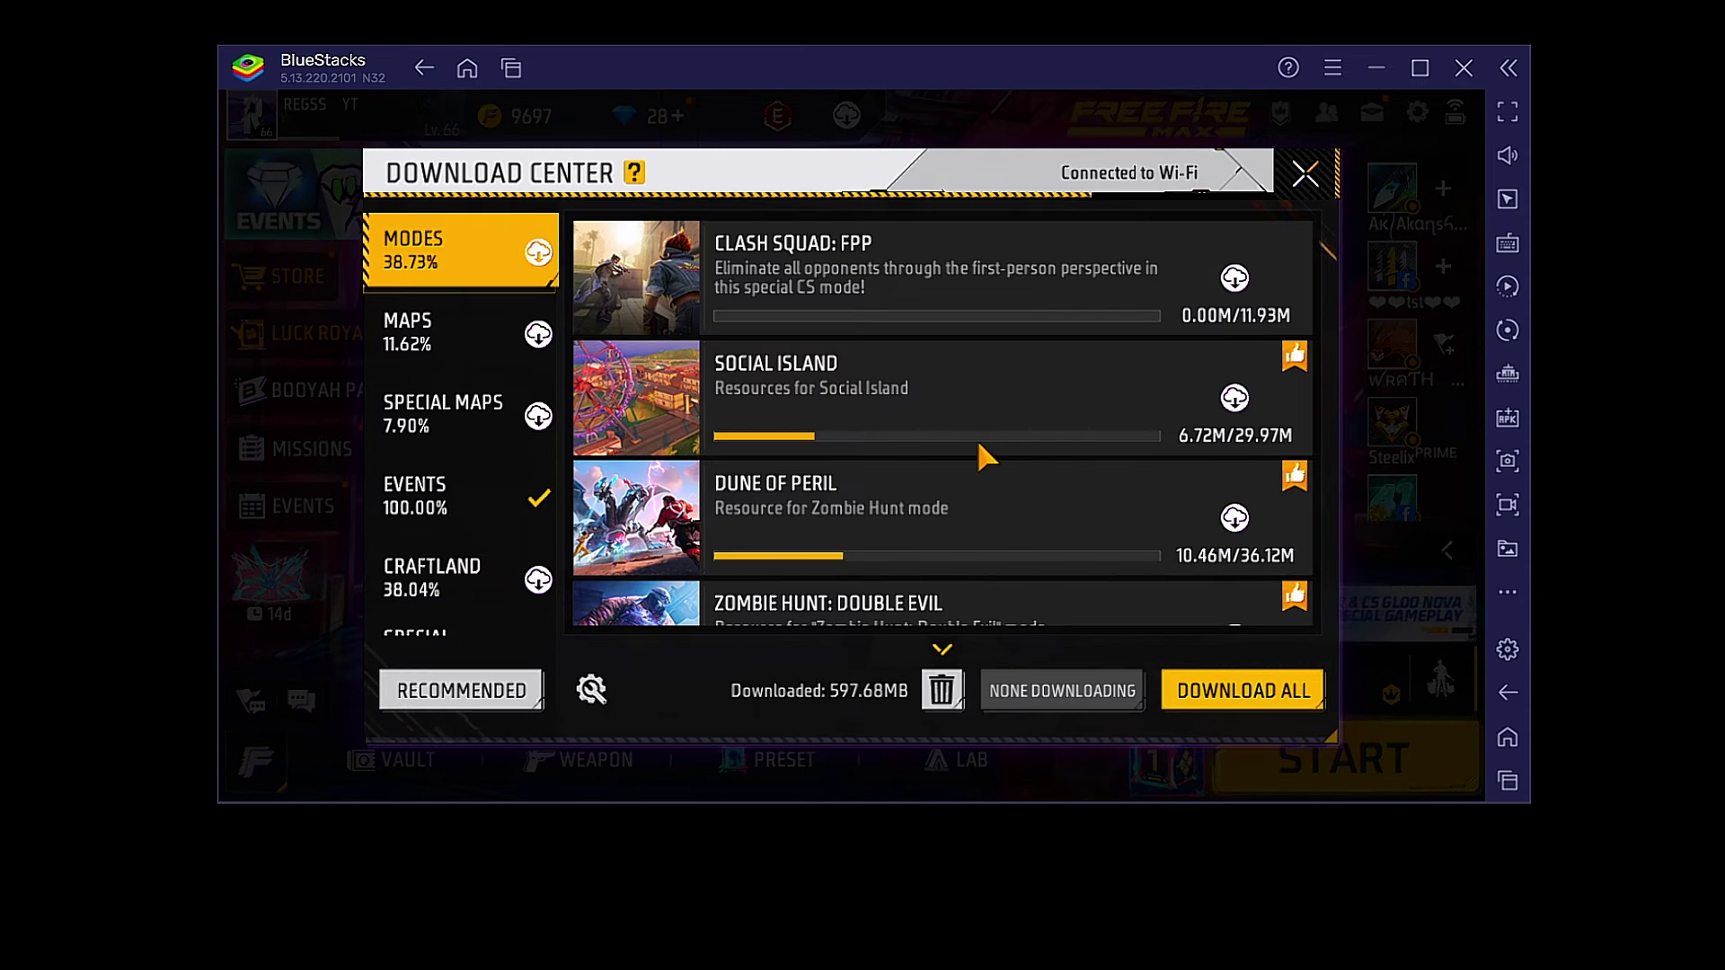
# - Examine the resources under Maps, Special Maps, Events and Modes in the Download Center
pyautogui.moveTo(986, 450); pyautogui.dragTo(986, 335)
pyautogui.scroll(2, 986, 335)
pyautogui.click(458, 346)
pyautogui.click(449, 427)
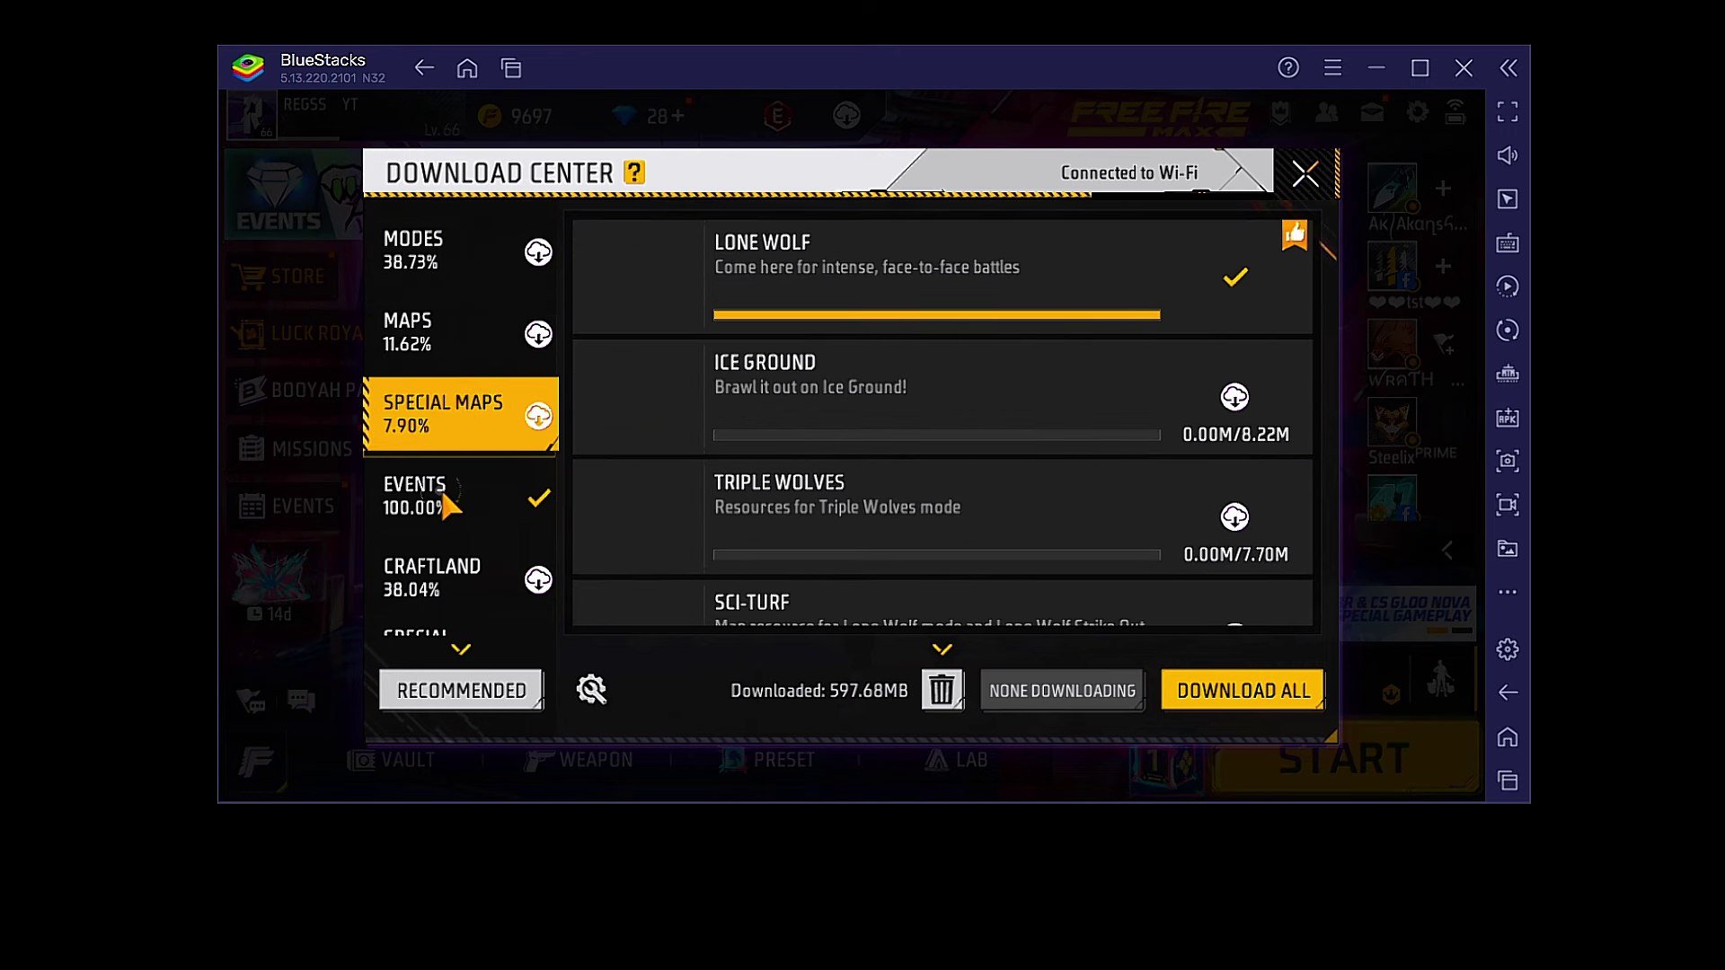
pyautogui.click(450, 500)
pyautogui.click(453, 279)
pyautogui.scroll(-5, 934, 306)
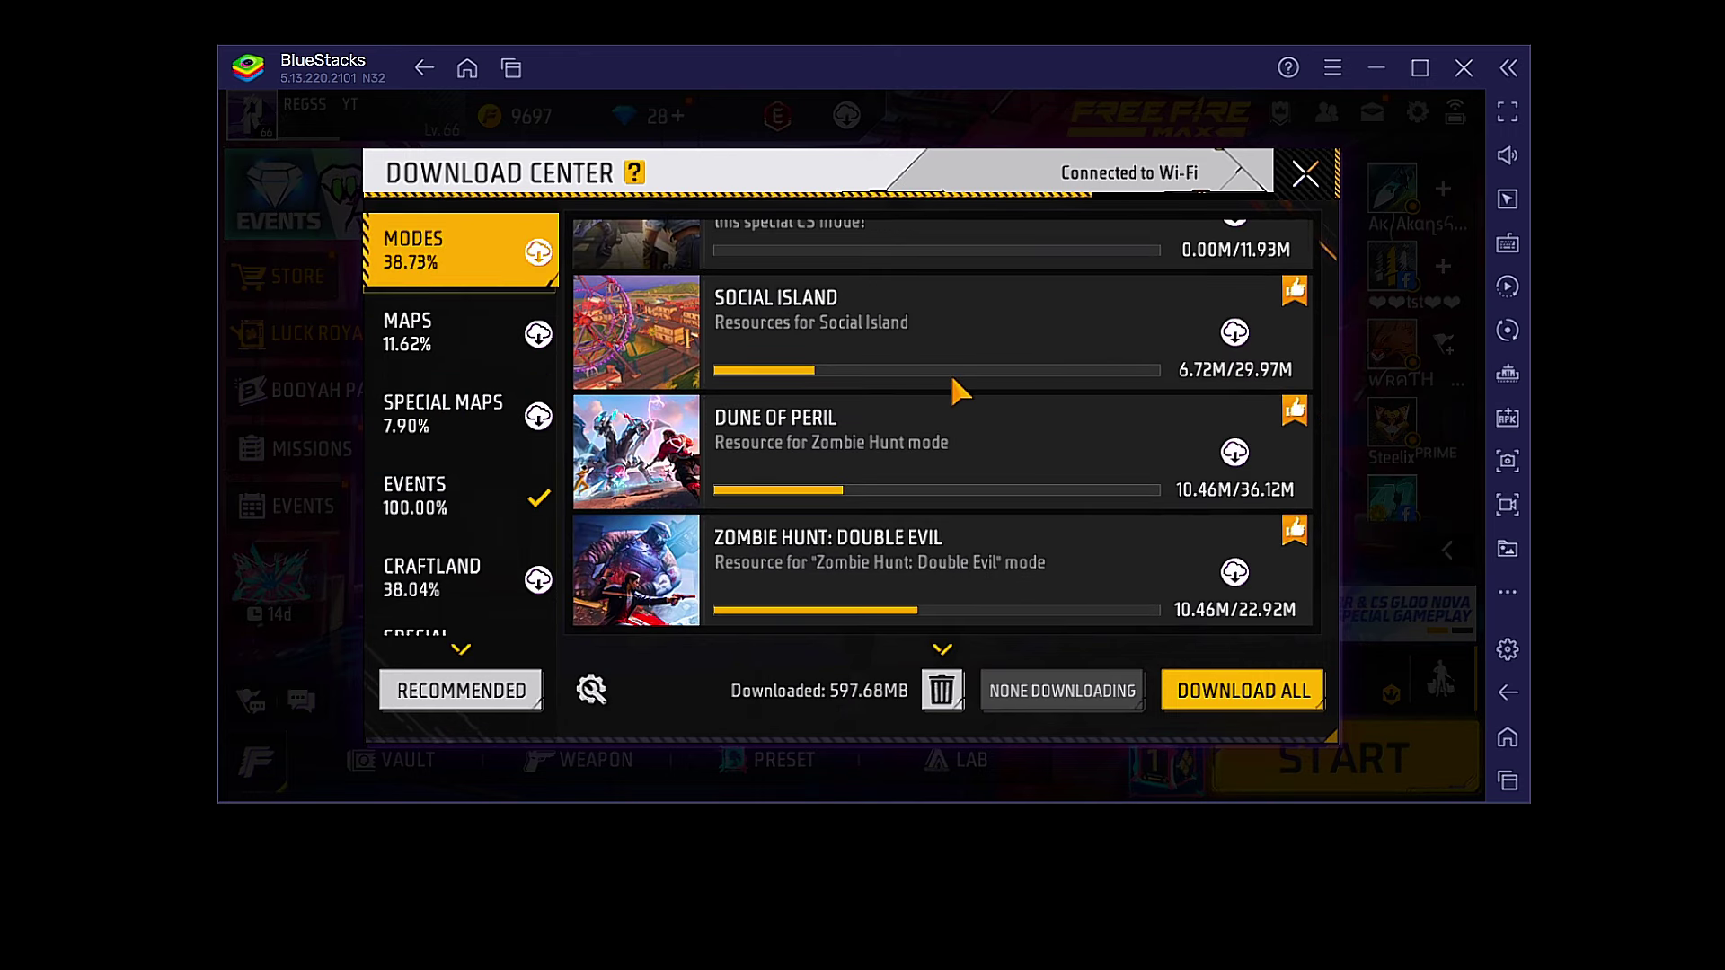
pyautogui.scroll(-2, 969, 288)
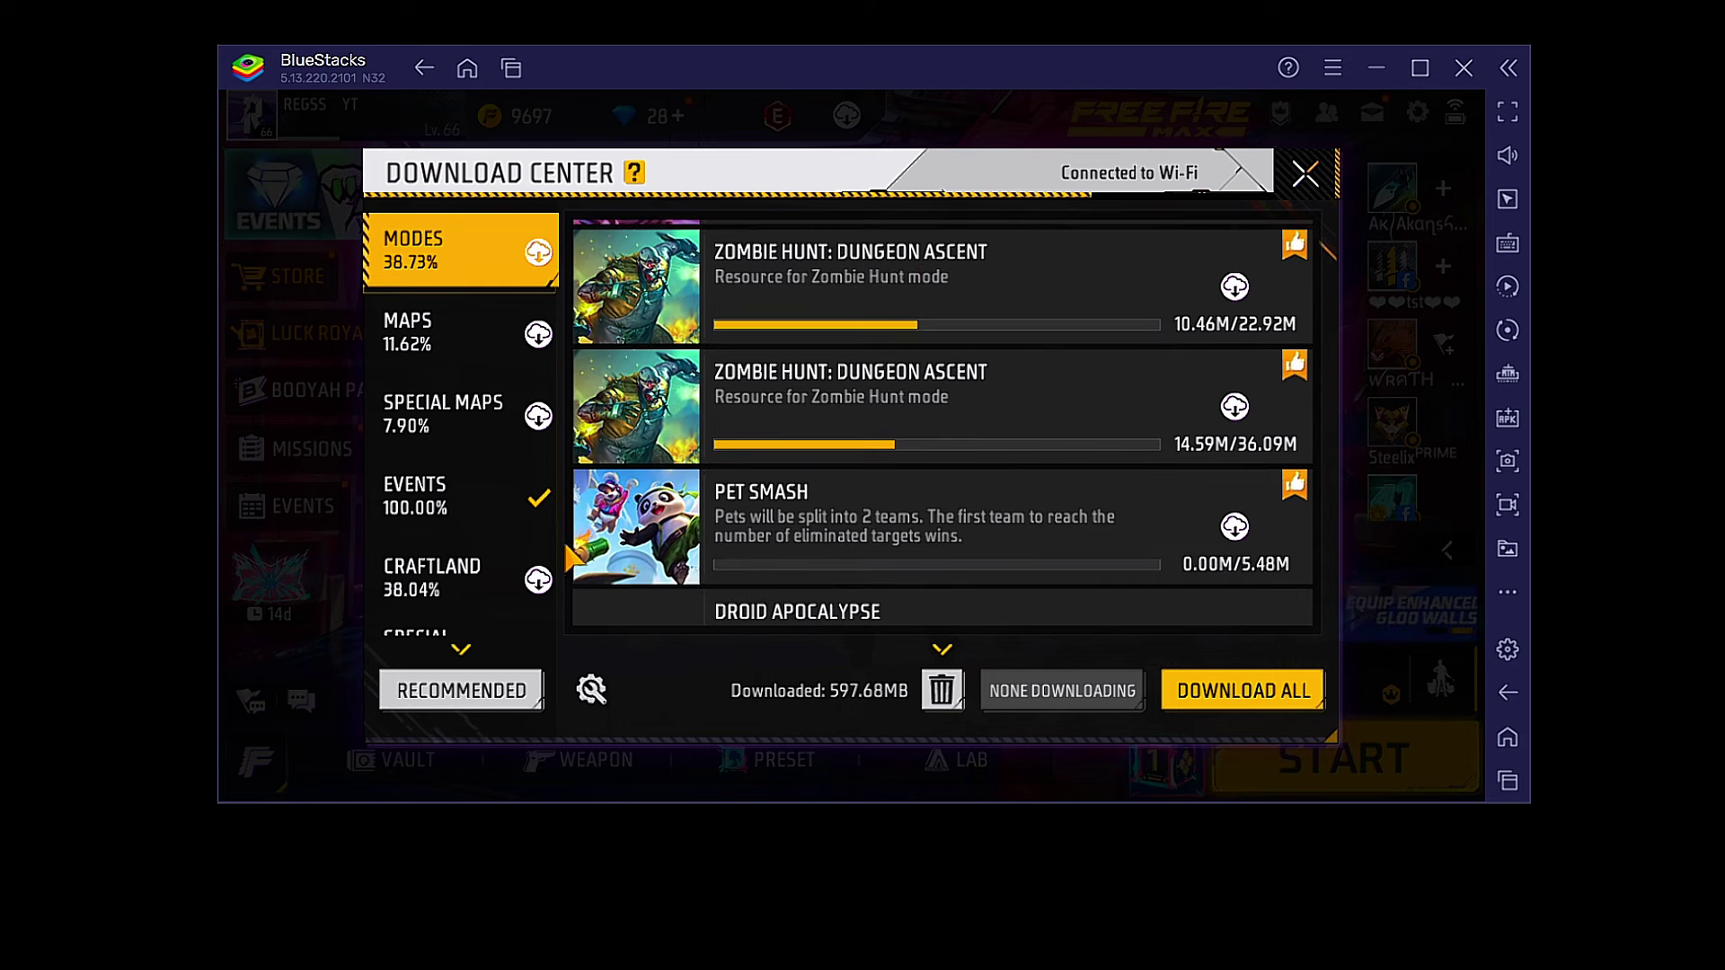
# - Check the Download Center's own settings, close them unchanged, and look through the remaining Modes and Maps resources
pyautogui.click(591, 690)
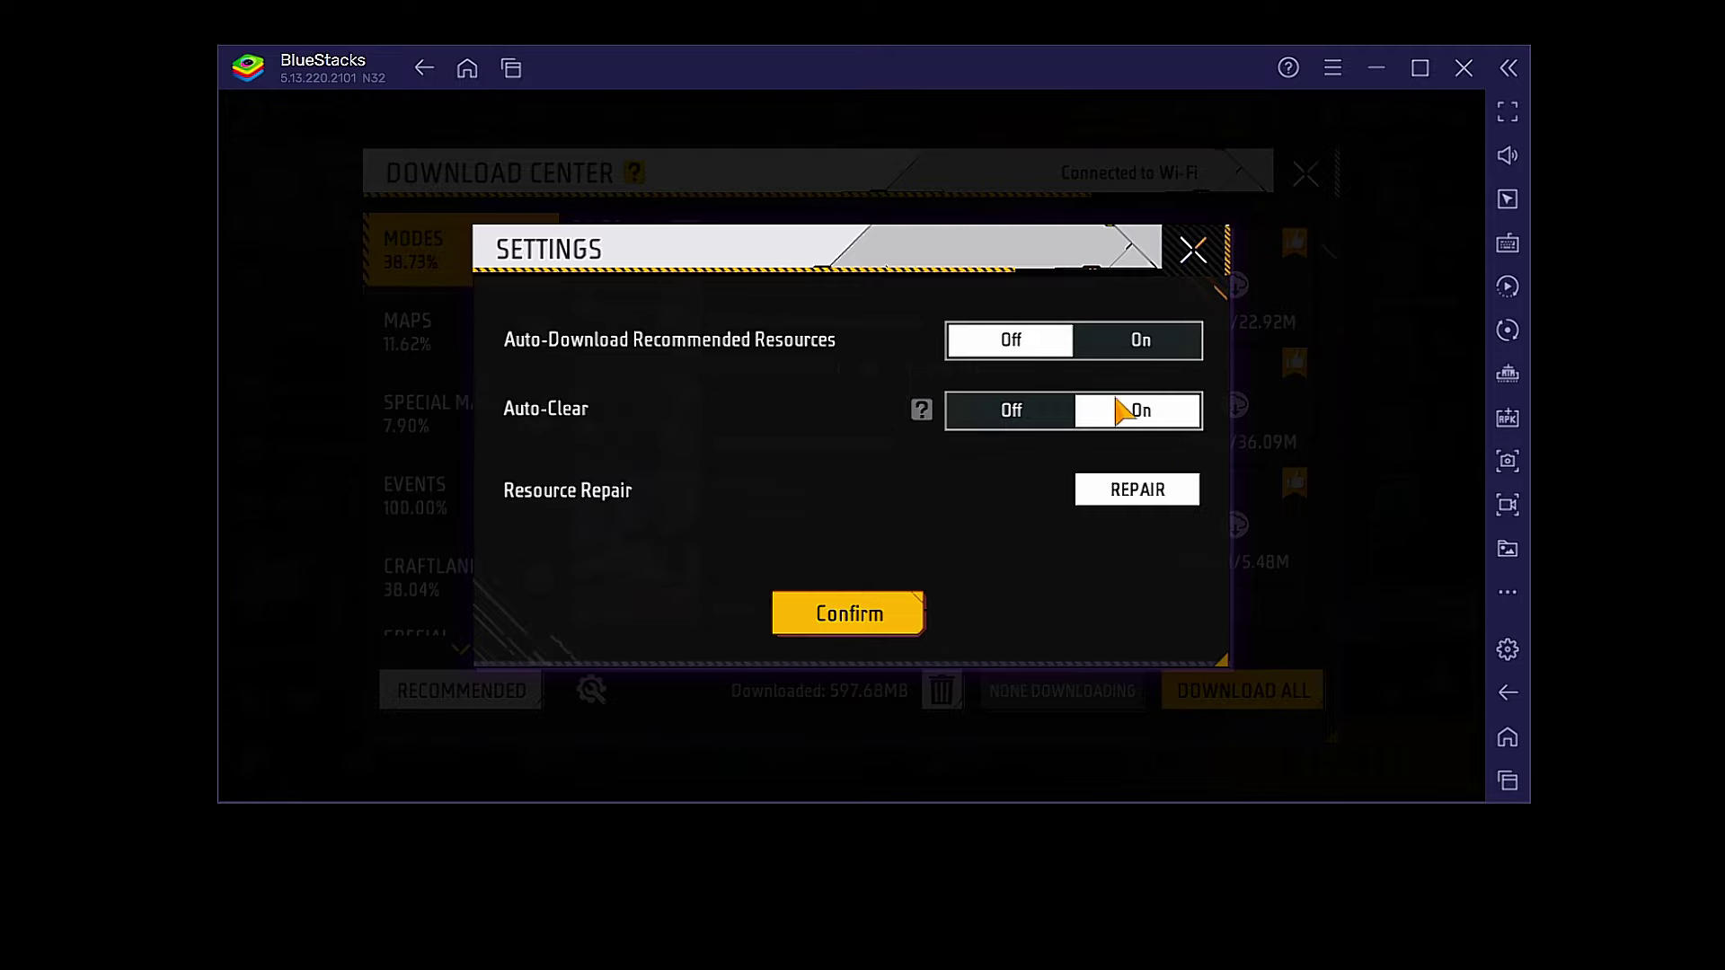
pyautogui.click(1195, 251)
pyautogui.scroll(-5, 907, 368)
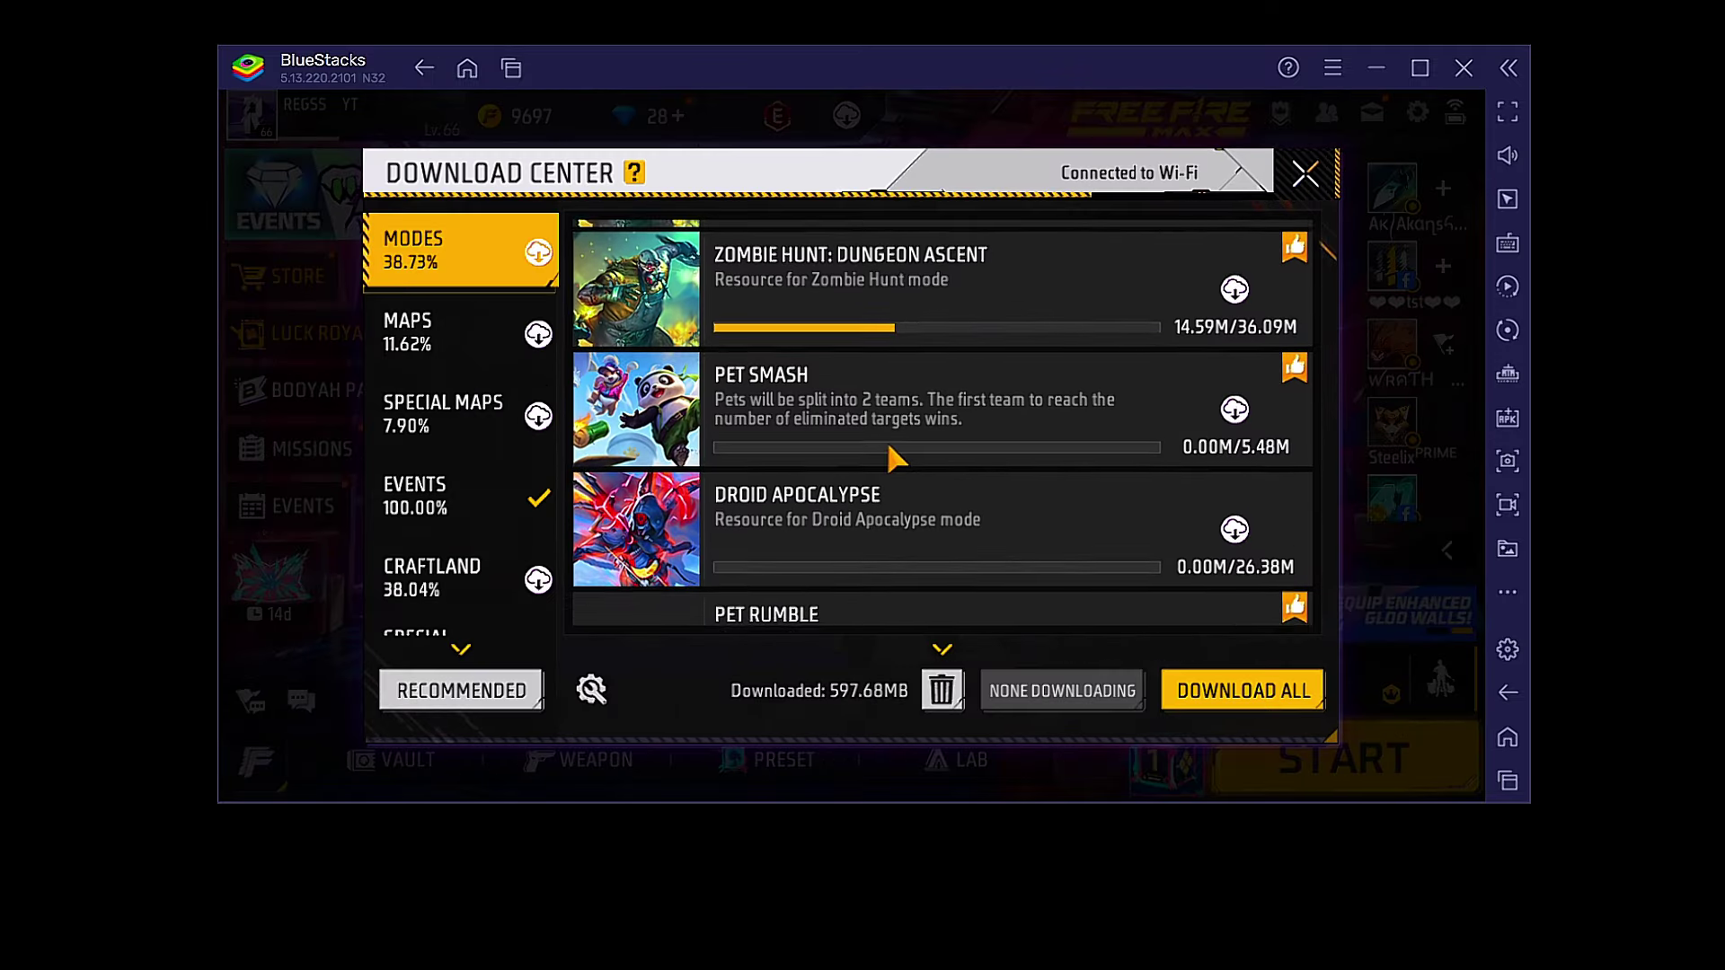
pyautogui.scroll(-6, 900, 376)
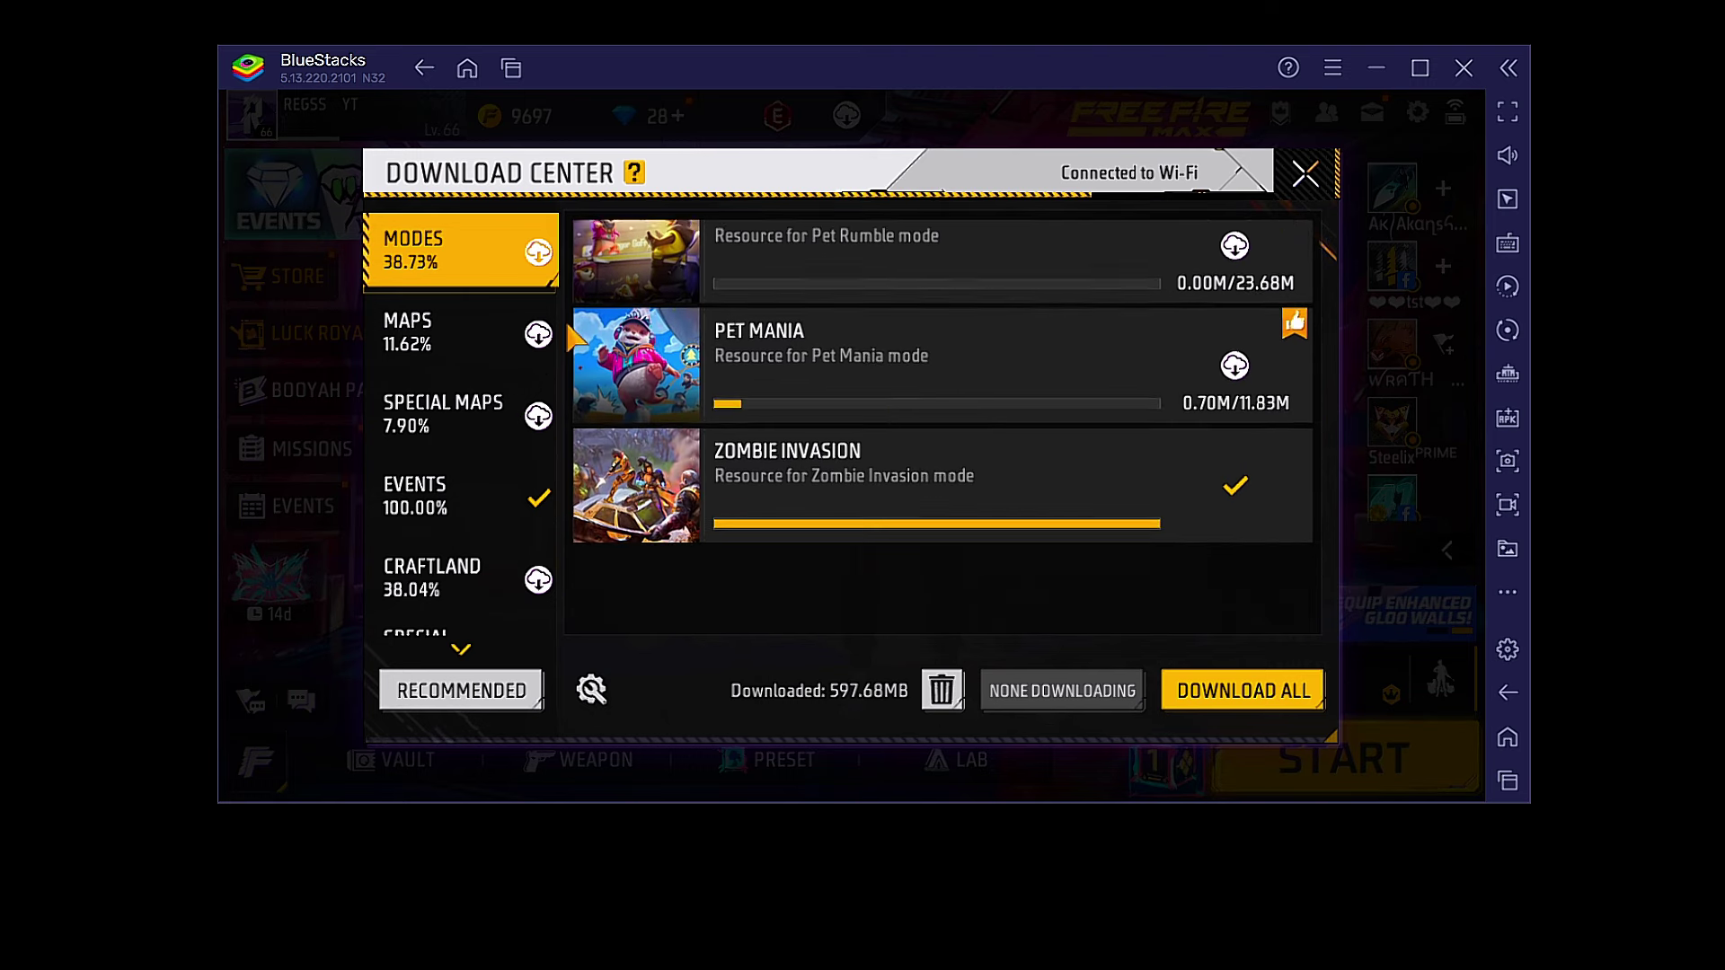
pyautogui.scroll(-4, 978, 355)
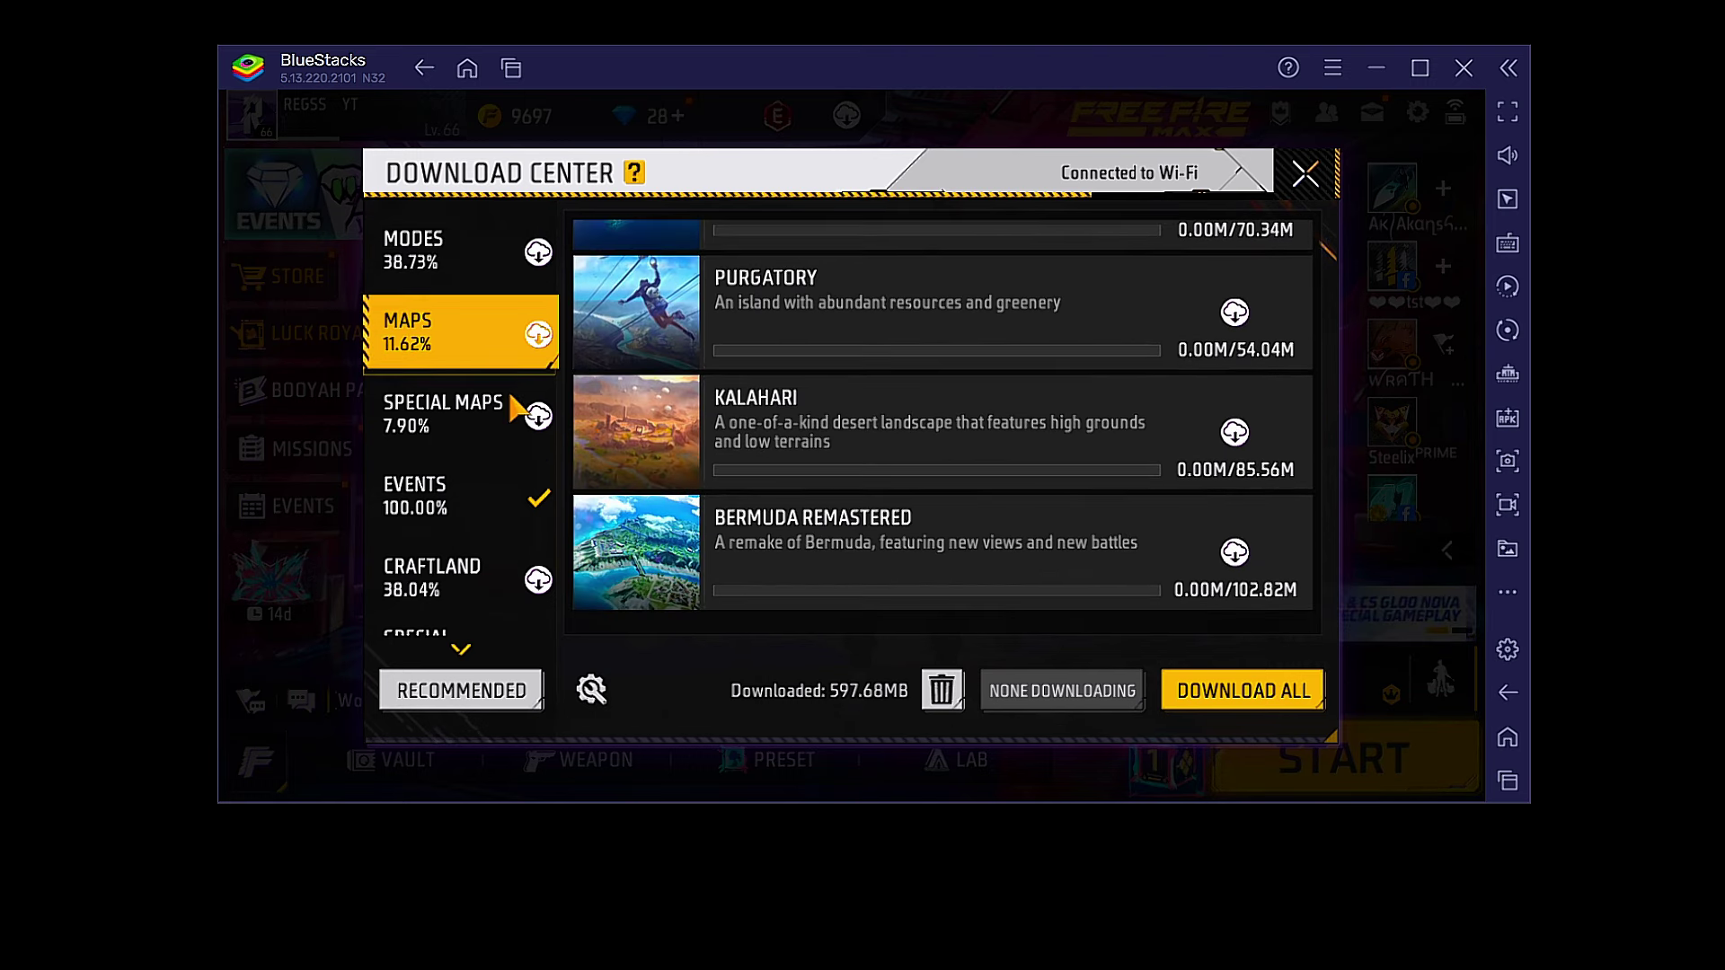
# - Look through the Events, Craftland, Special Systems, Outfits & Collections, Maps and Special Maps resources, and close the Download Center
pyautogui.click(461, 489)
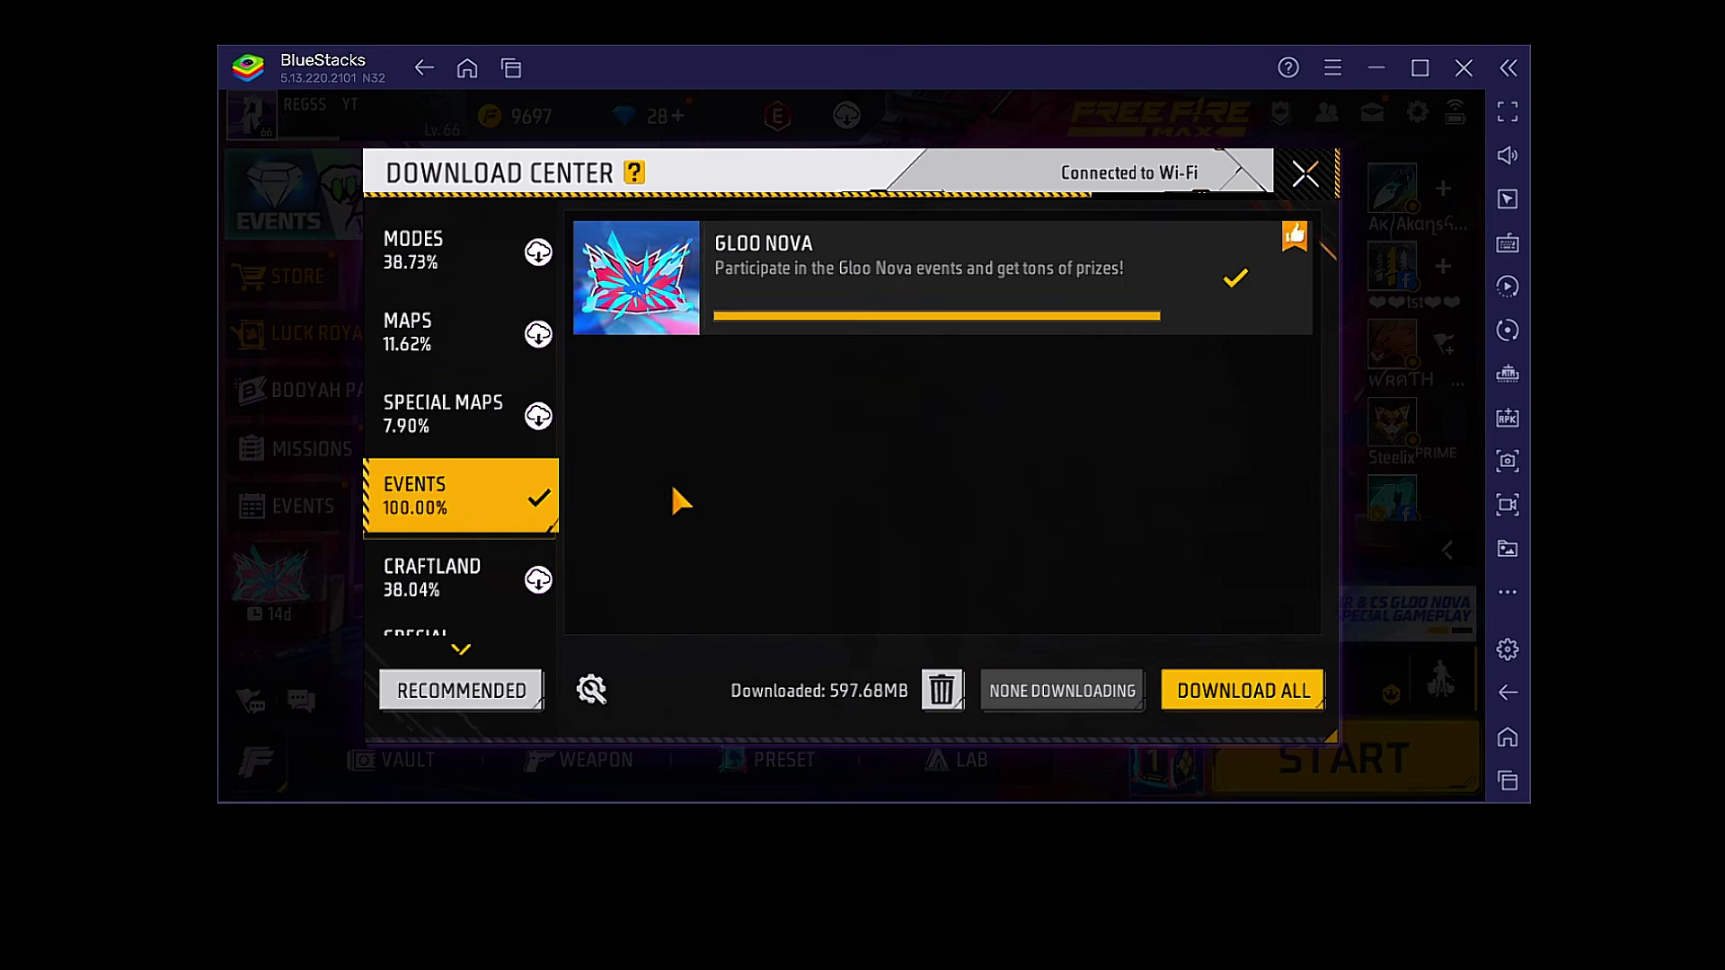
pyautogui.click(407, 582)
pyautogui.click(432, 454)
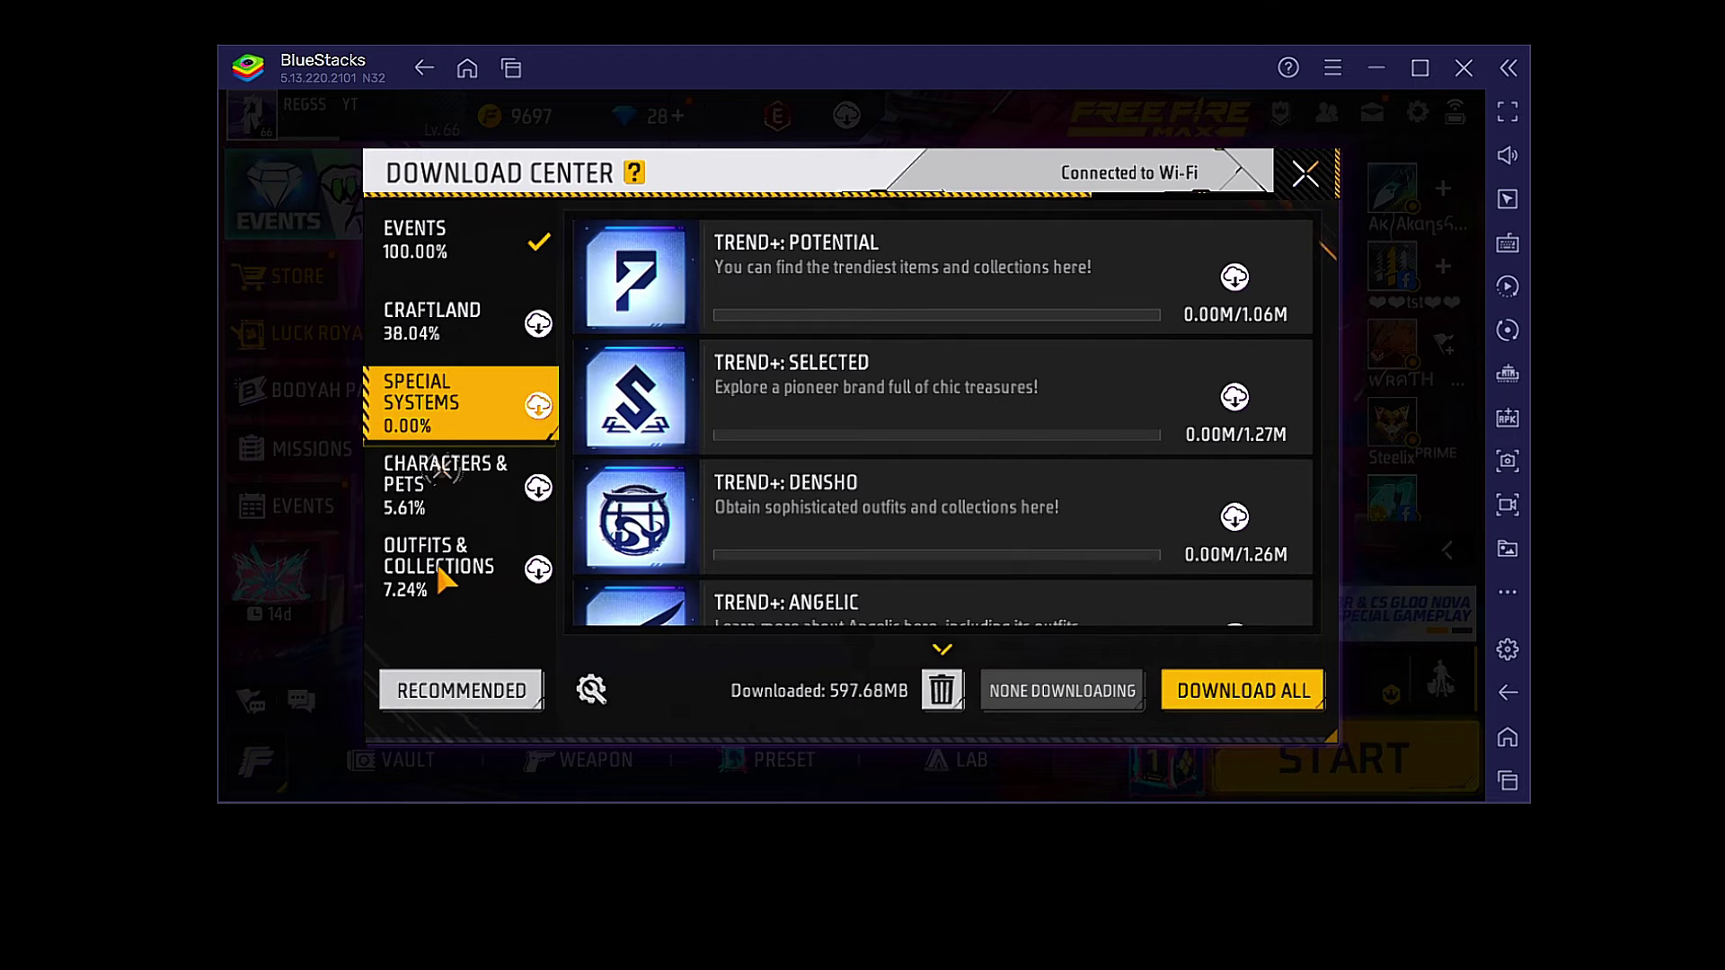
pyautogui.click(440, 576)
pyautogui.scroll(4, 477, 414)
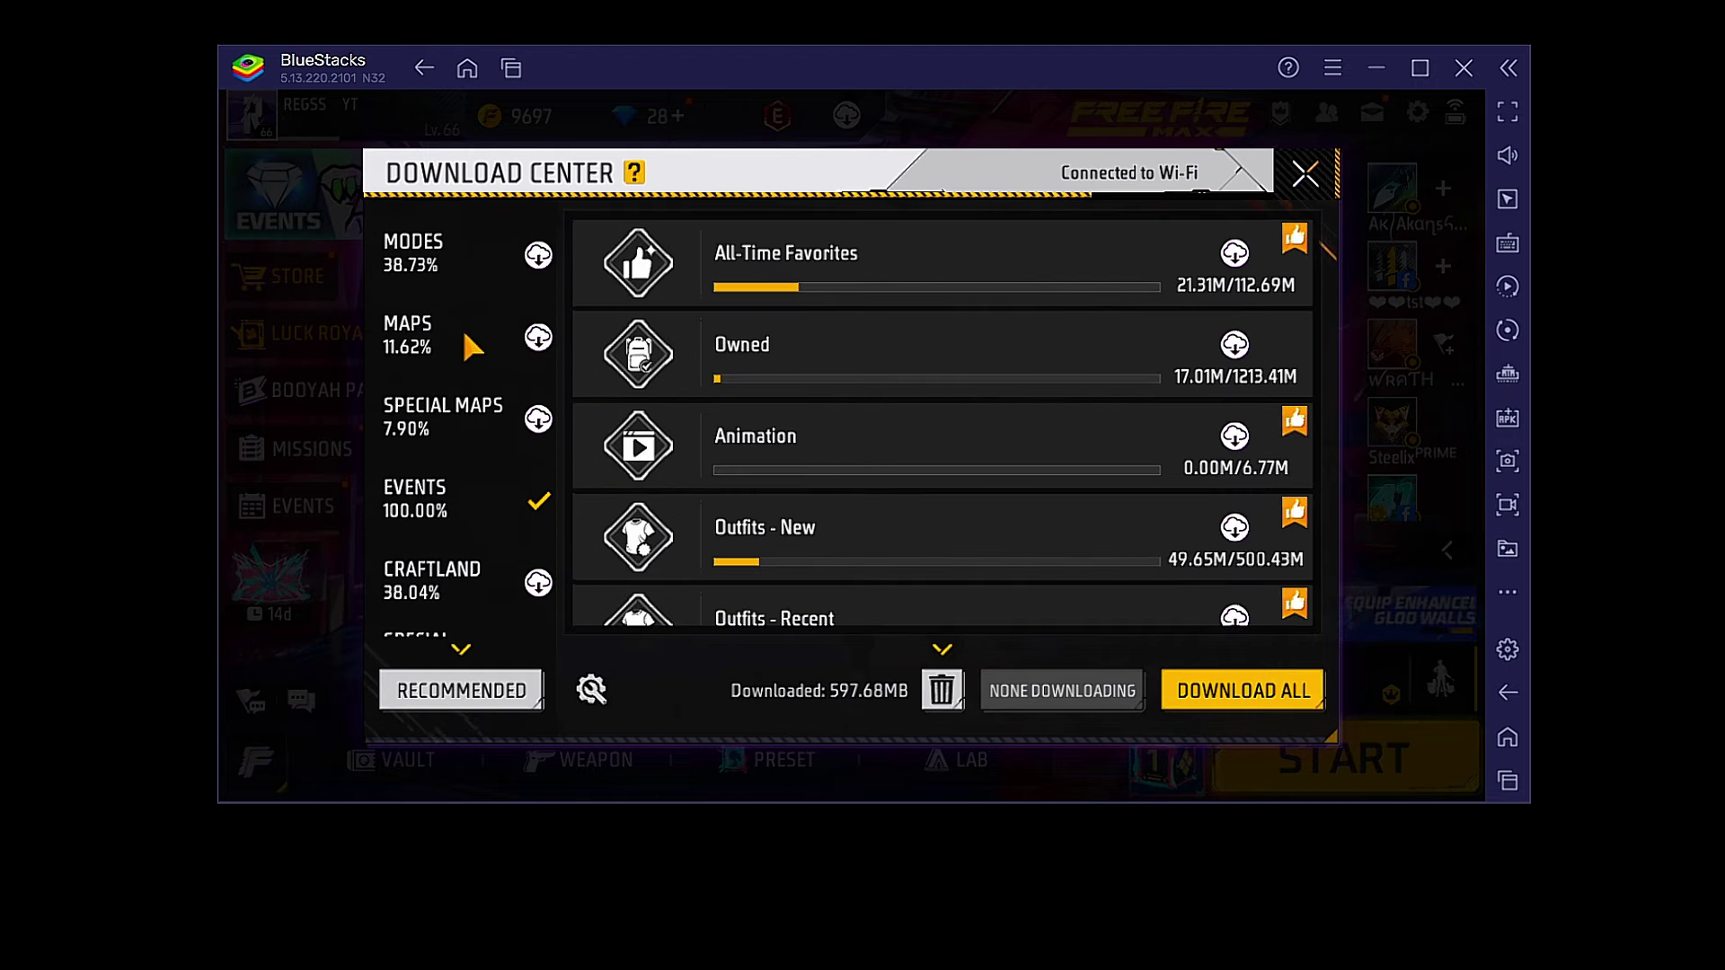
pyautogui.click(465, 340)
pyautogui.click(462, 412)
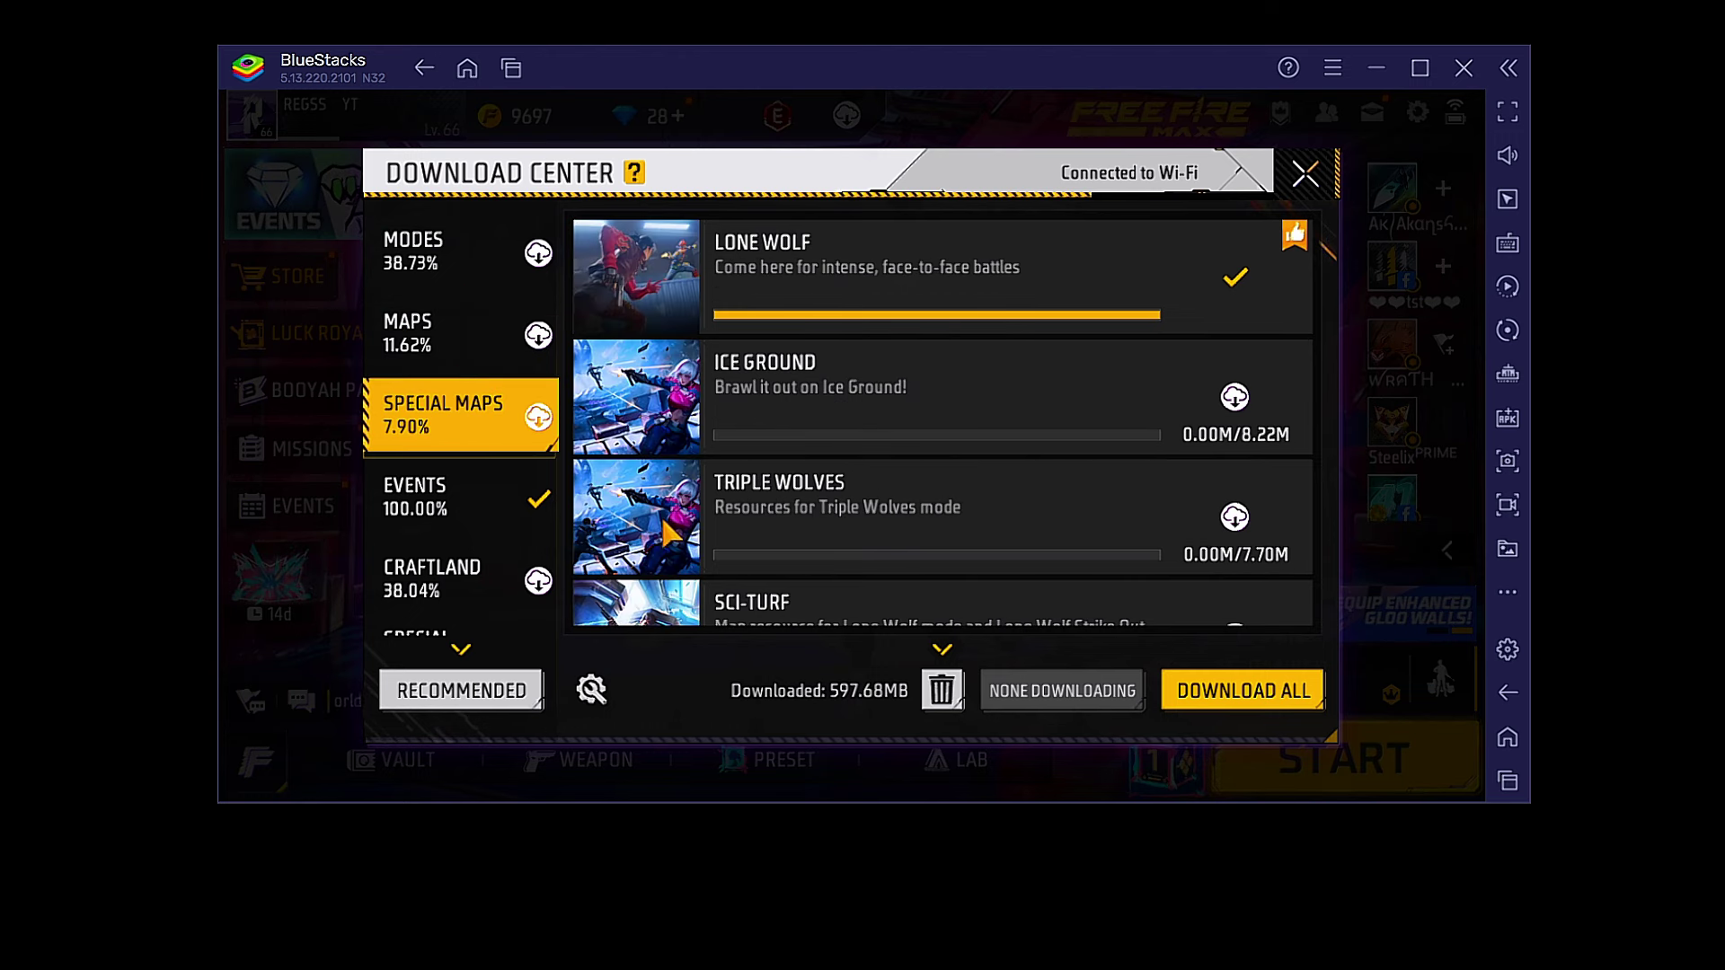
pyautogui.click(1303, 166)
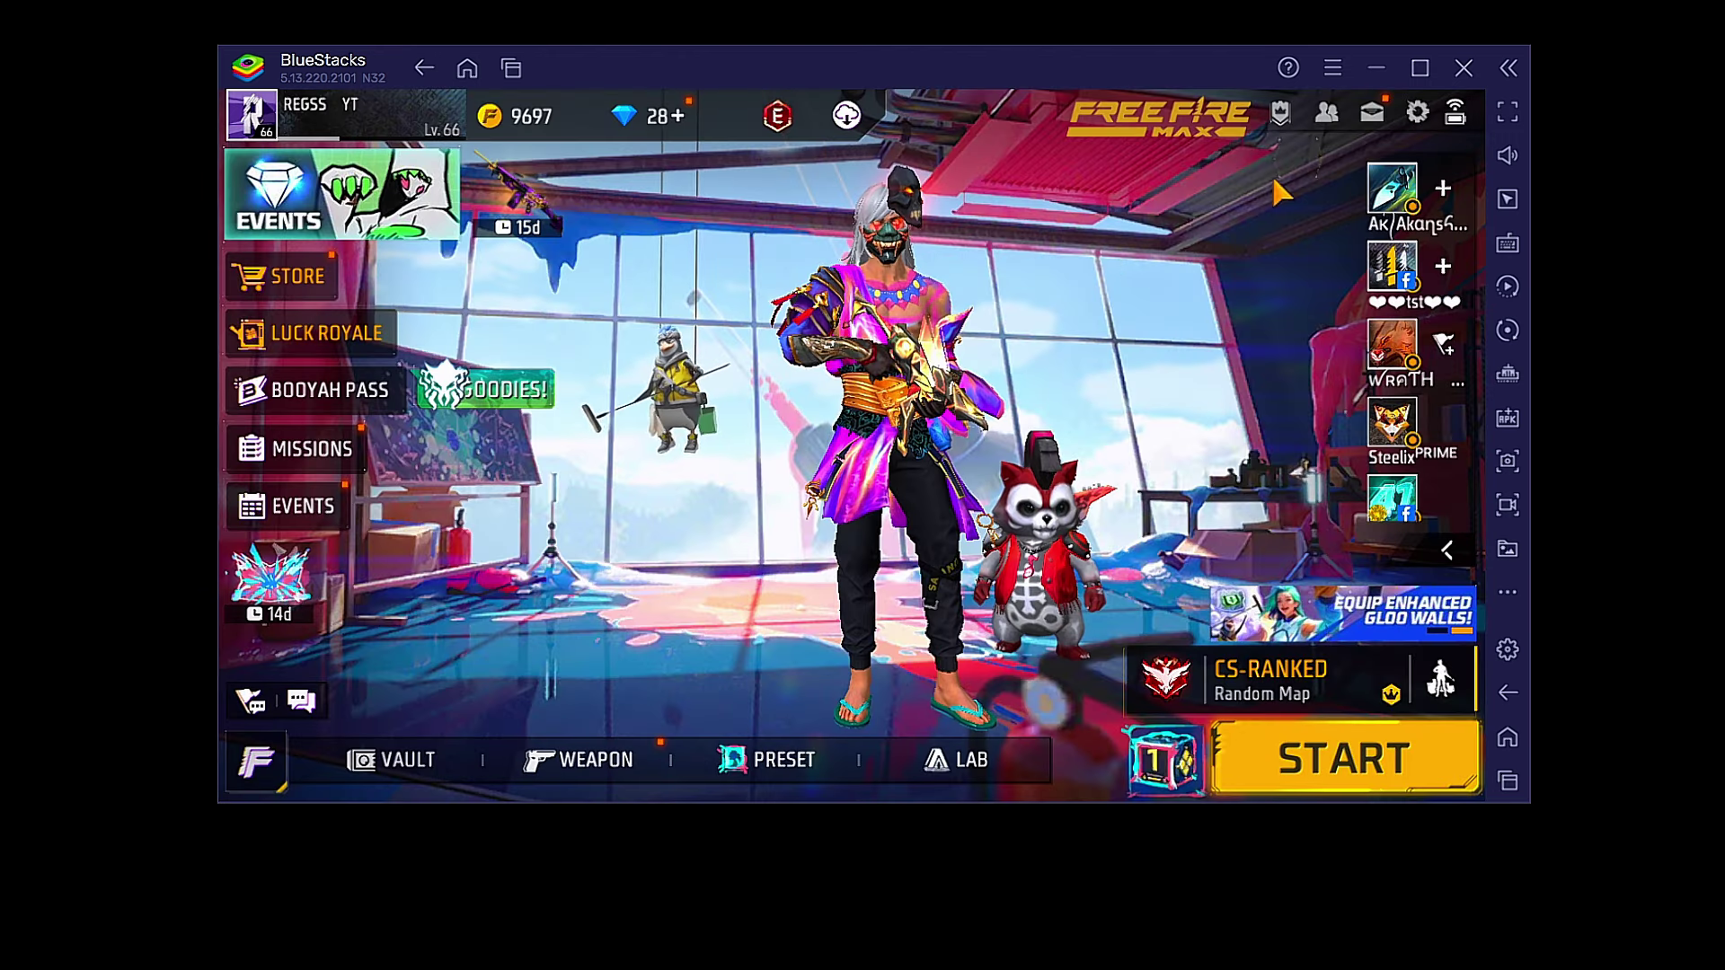
# - Set High FPS to Enhanced in the game's display settings and accept the higher-fps suggestion
pyautogui.click(1419, 115)
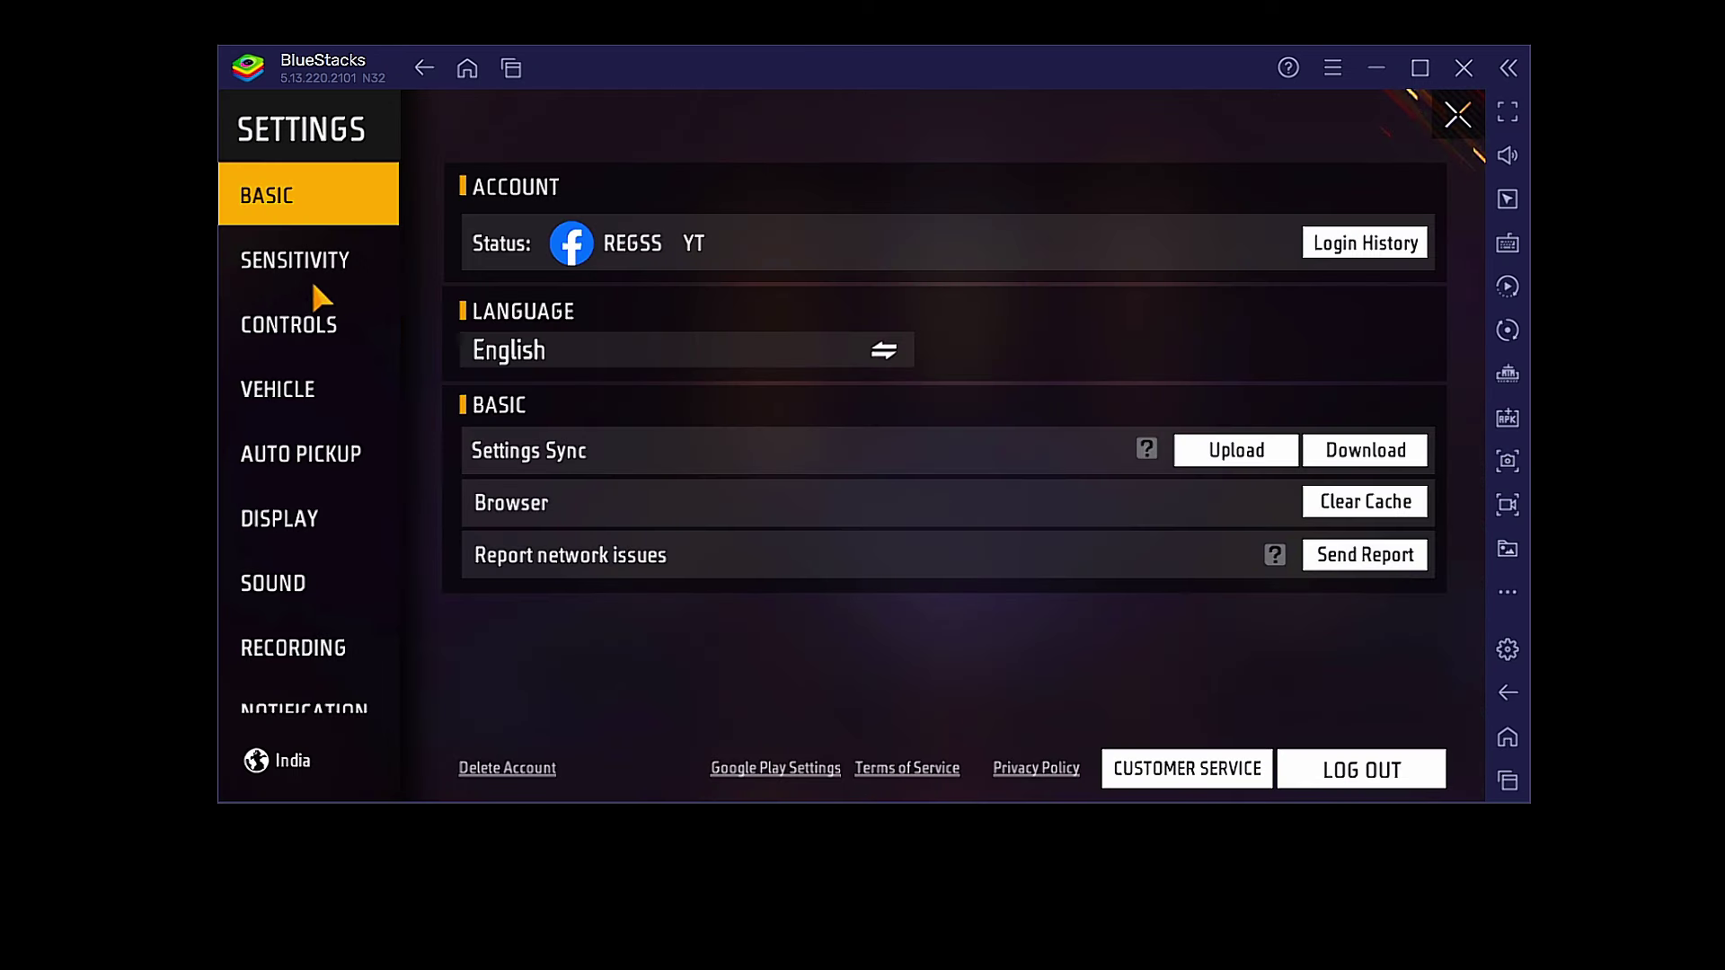
pyautogui.click(280, 517)
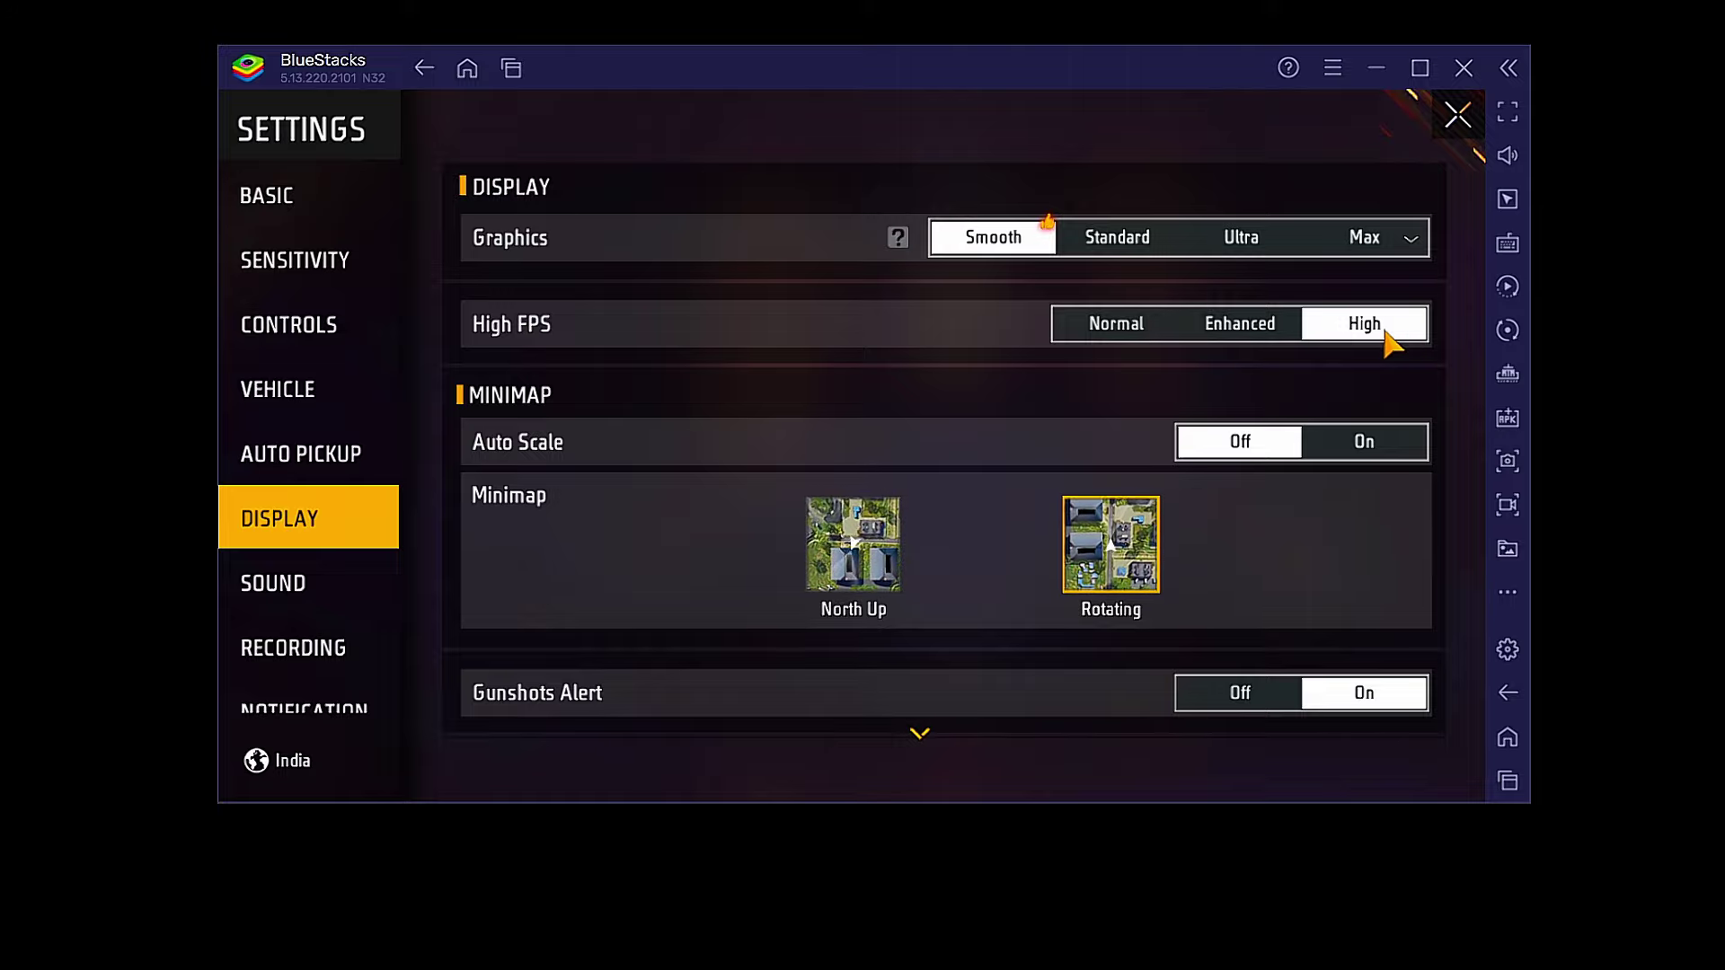
pyautogui.click(1256, 330)
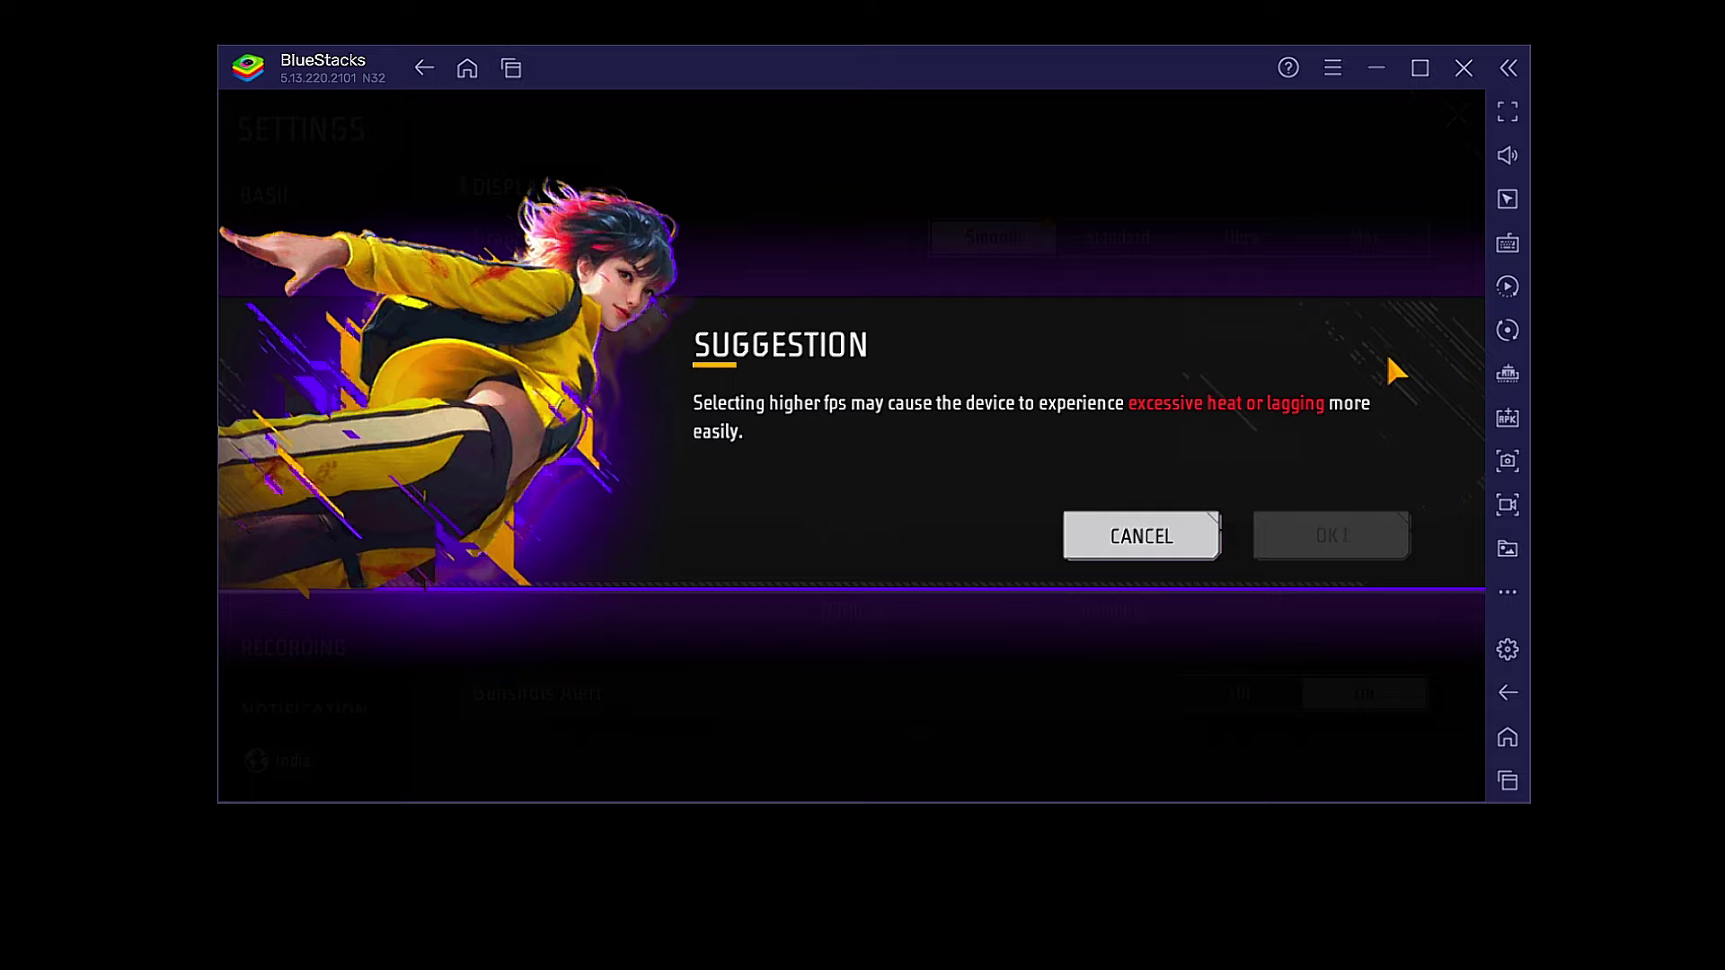
pyautogui.click(1290, 549)
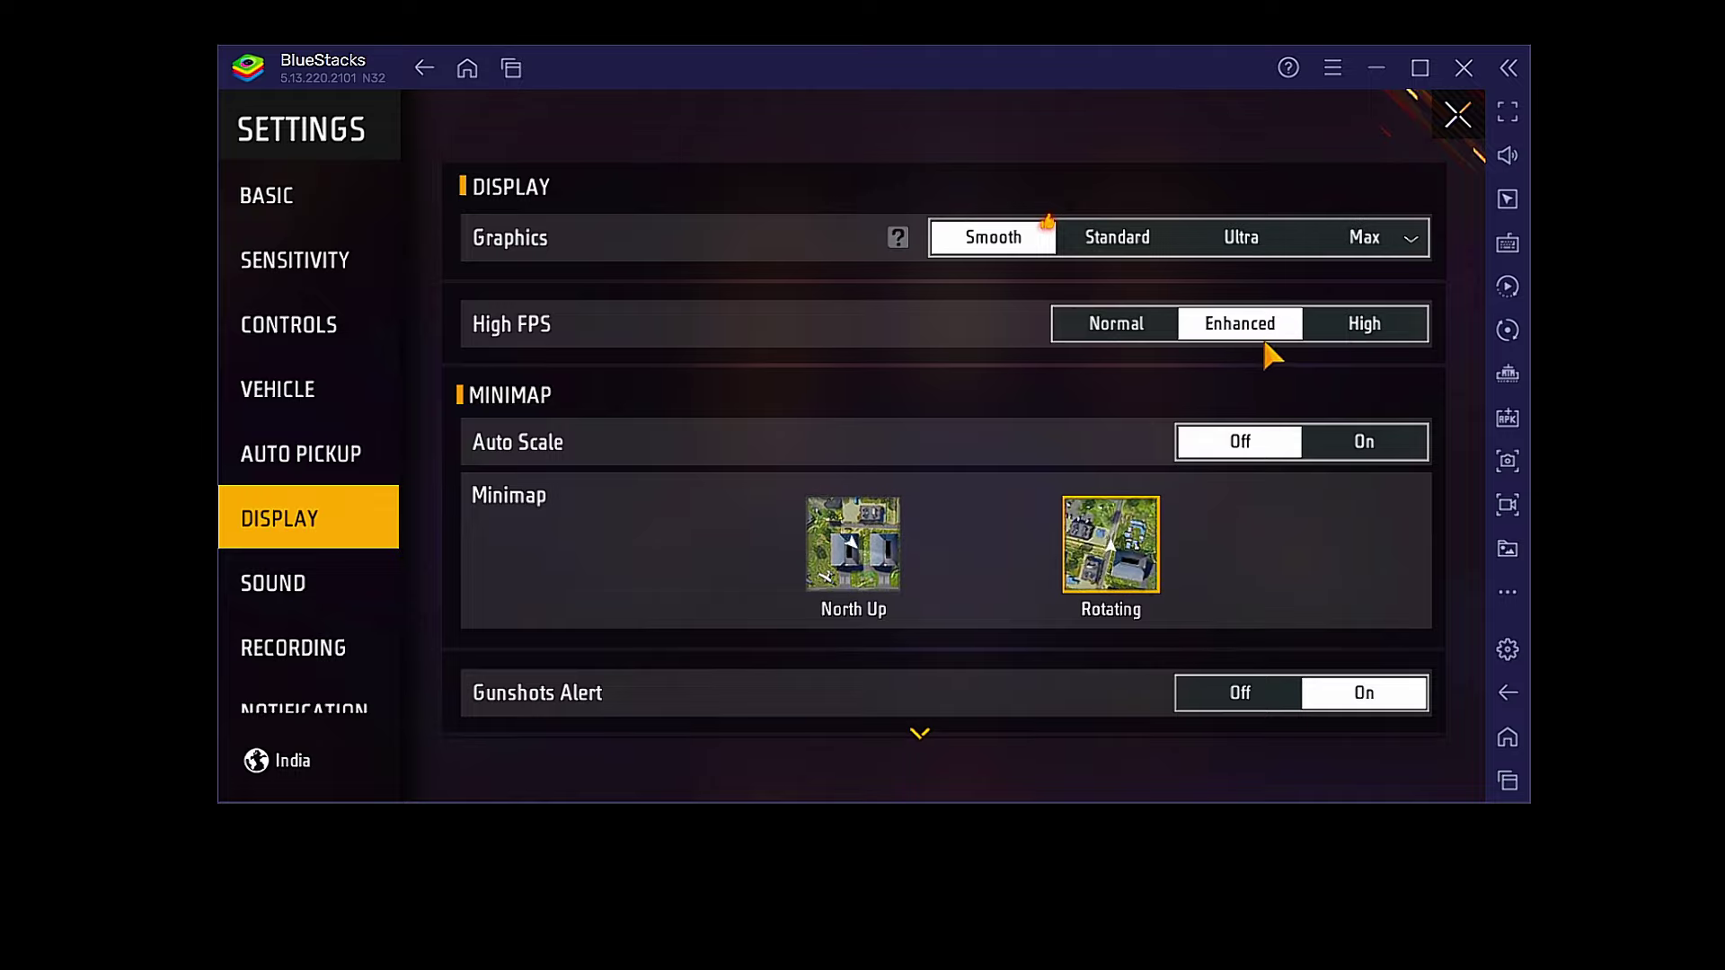
# - Look over the remaining display options and the list of settings categories, and return to the game lobby
pyautogui.moveTo(662, 489); pyautogui.dragTo(684, 310)
pyautogui.click(1466, 214)
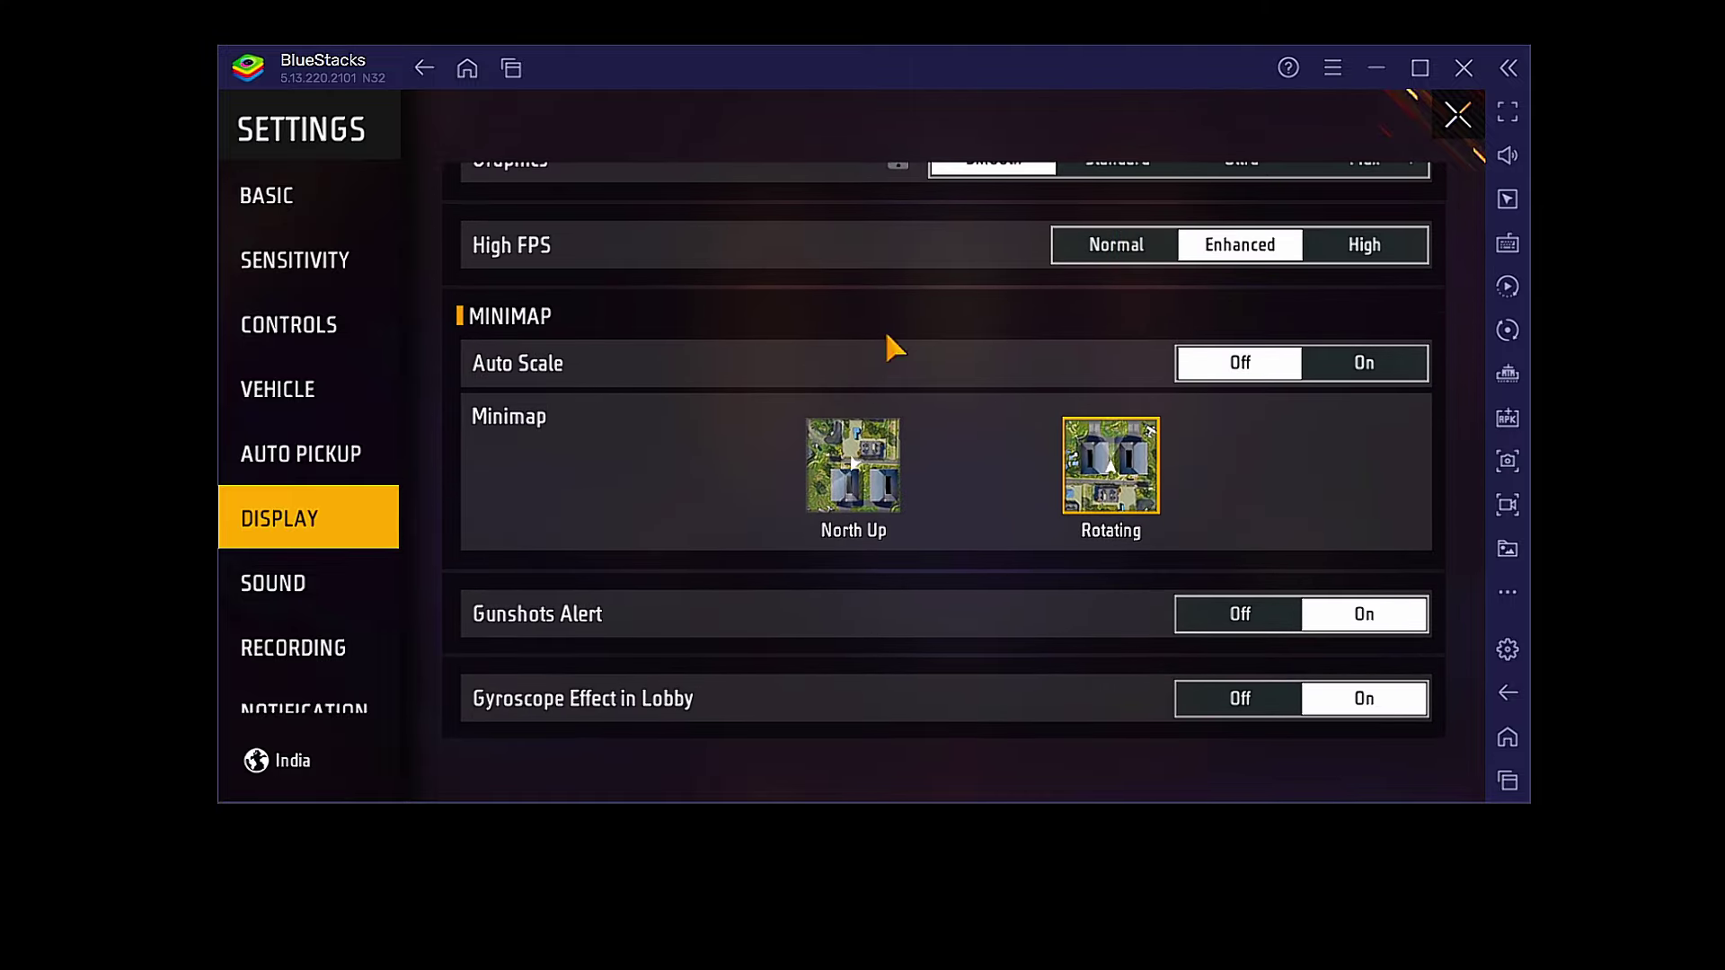
pyautogui.moveTo(639, 527); pyautogui.dragTo(705, 367)
pyautogui.moveTo(285, 612); pyautogui.dragTo(366, 382)
pyautogui.moveTo(353, 238); pyautogui.dragTo(348, 402)
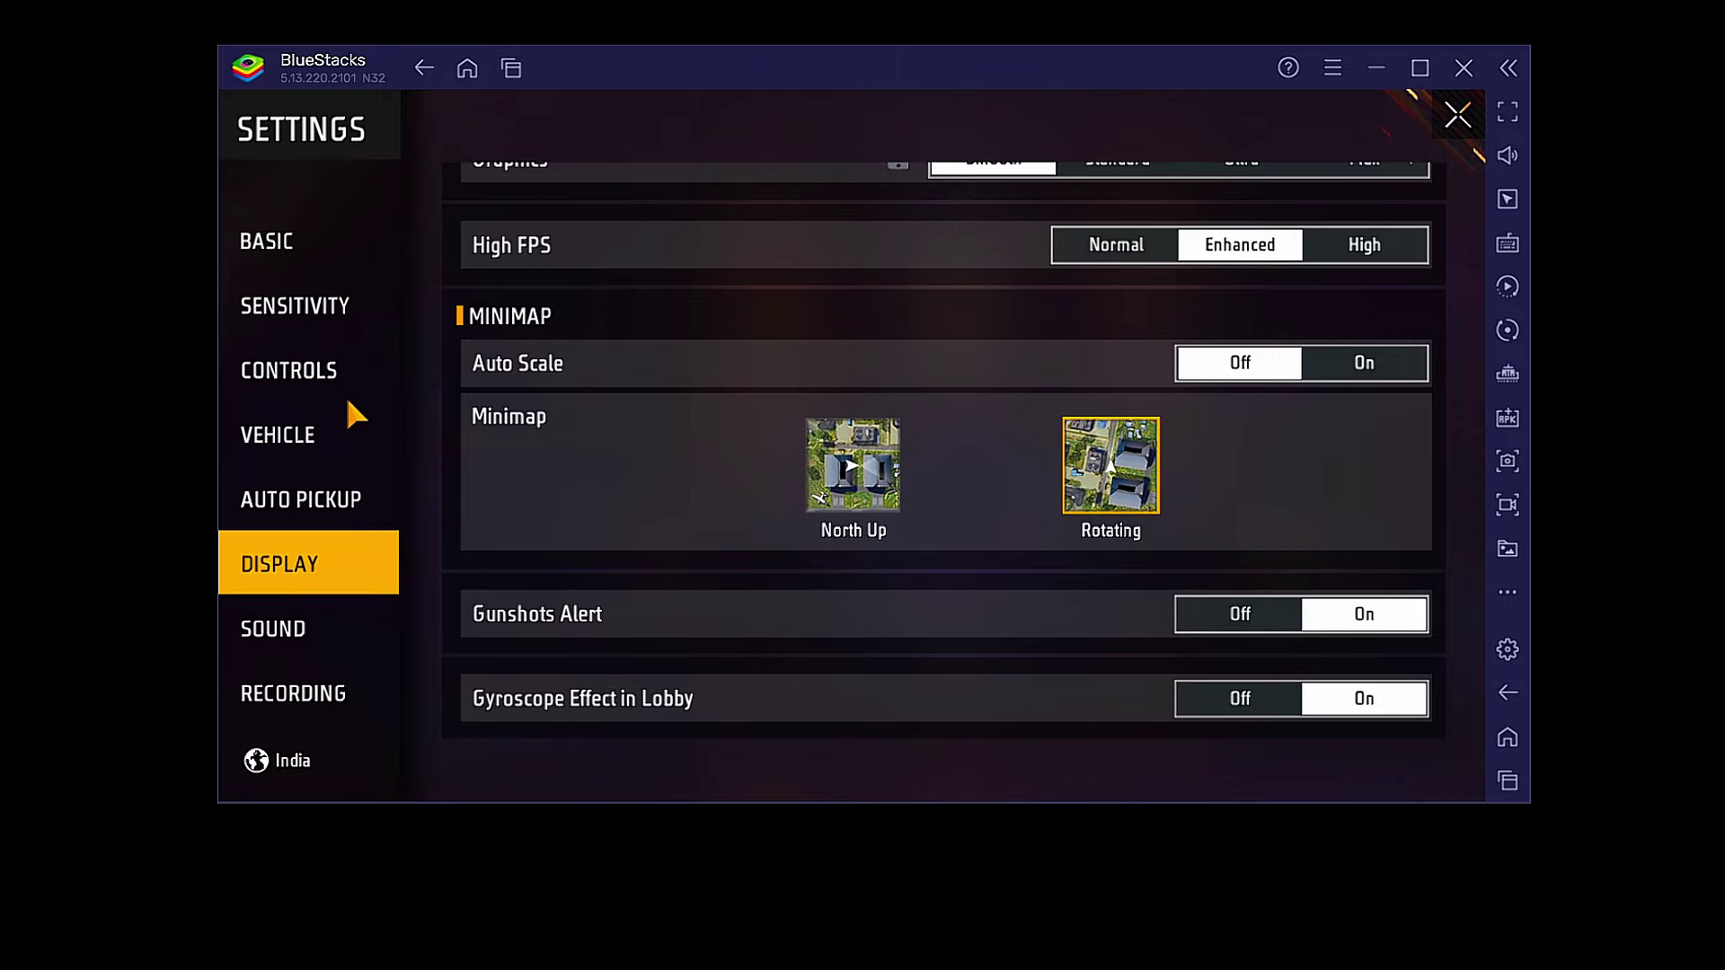
pyautogui.scroll(3, 629, 453)
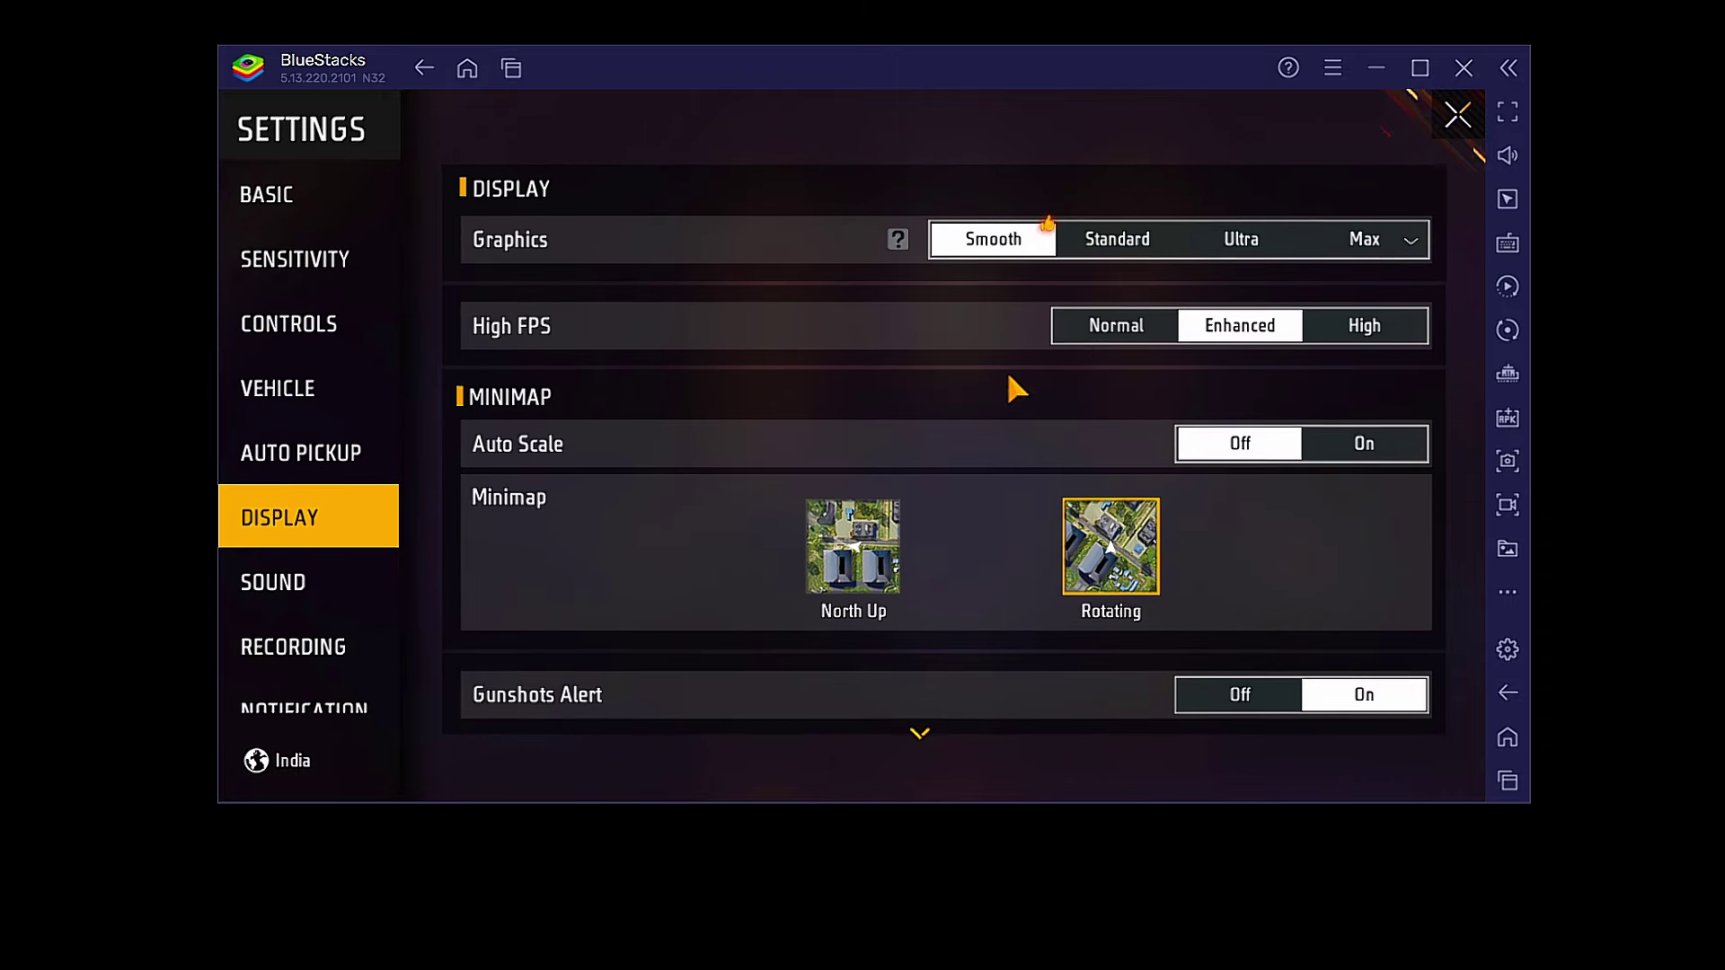
pyautogui.click(1457, 115)
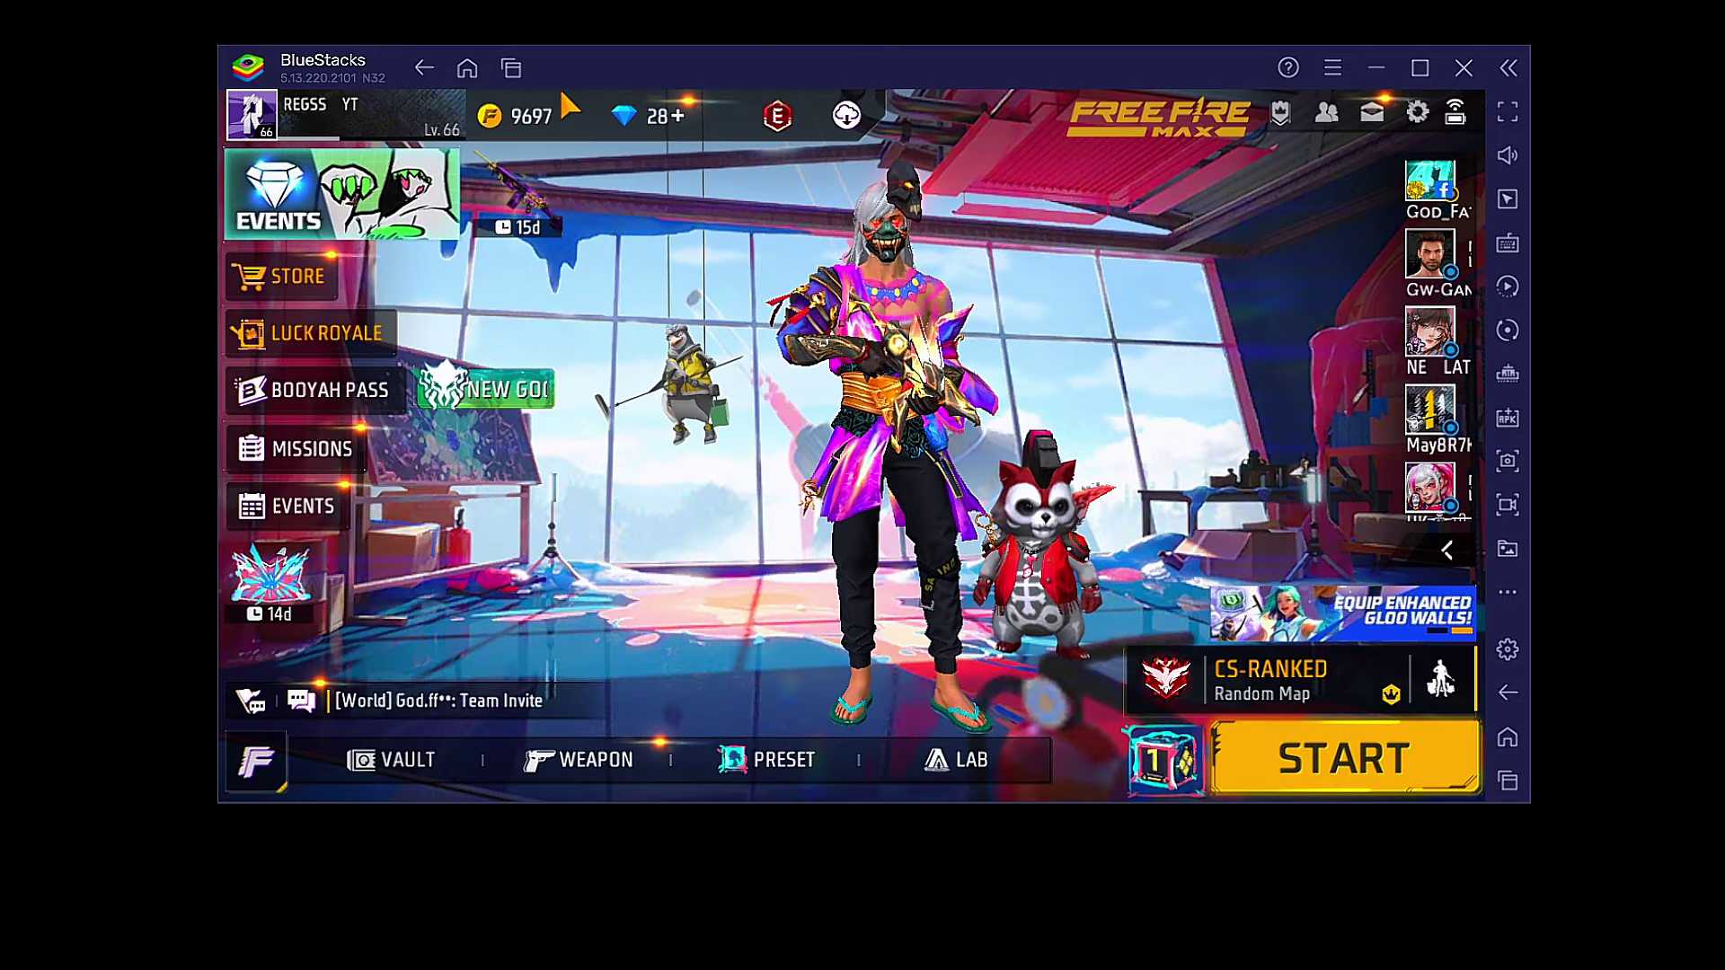
# - Leave the game for the BlueStacks home screen and set the emulator's CPU allocation to High (4 Cores)
pyautogui.click(453, 64)
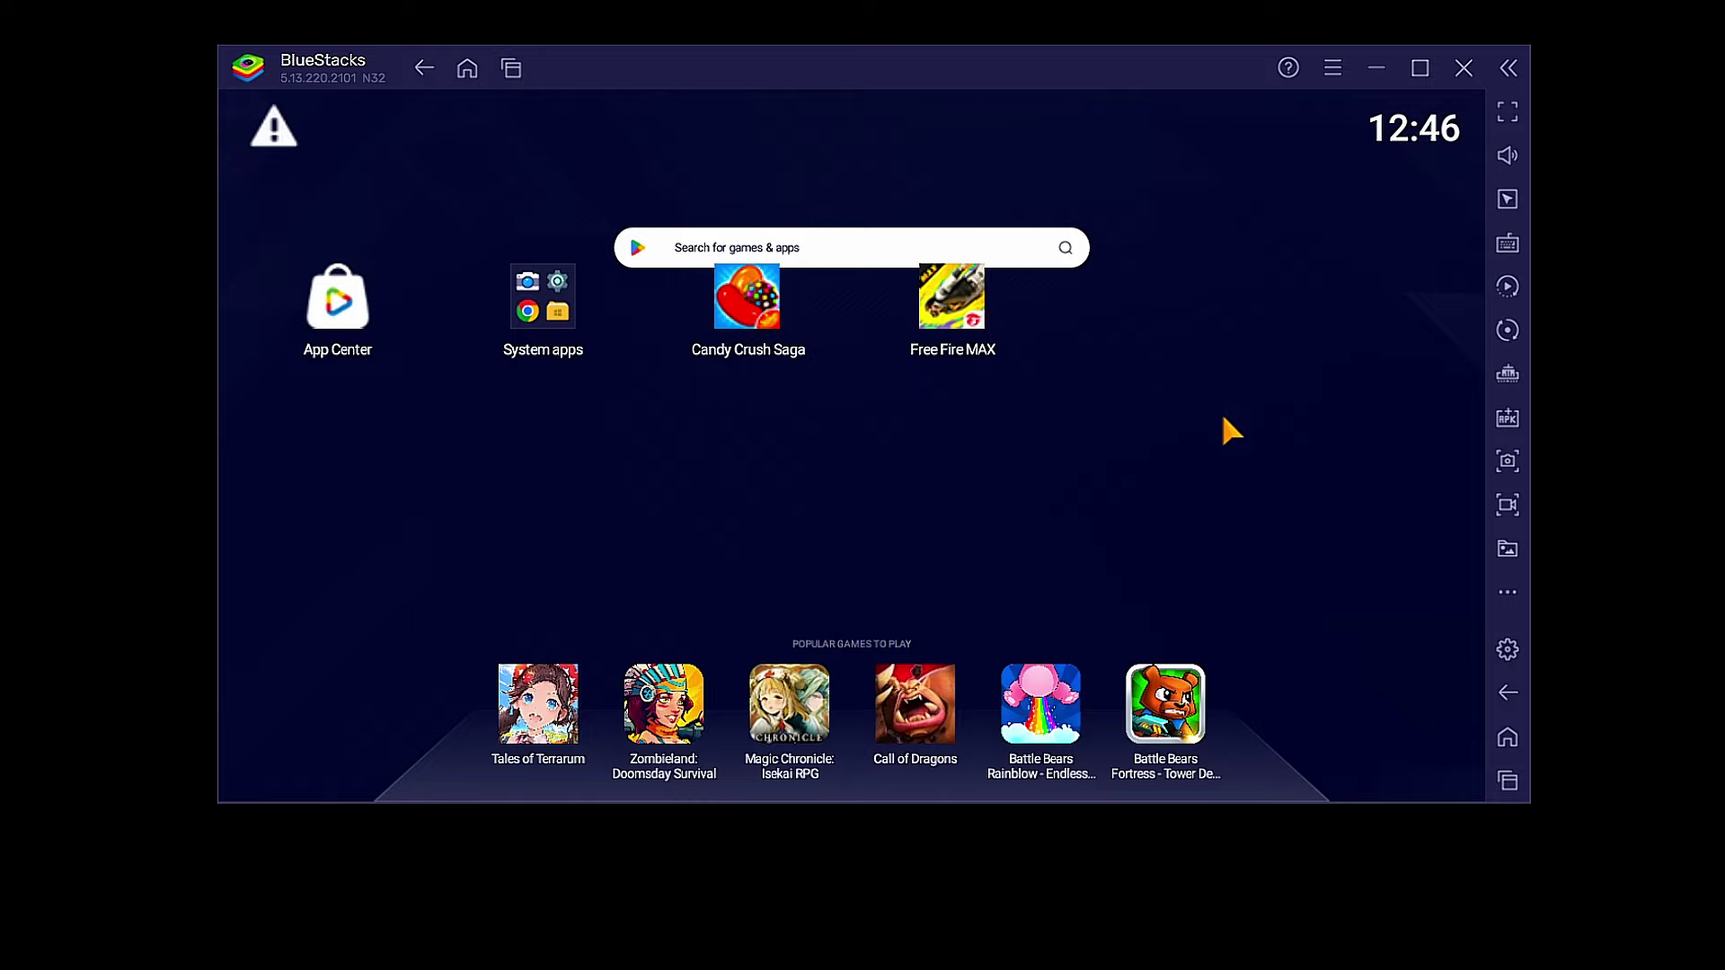
pyautogui.click(1509, 654)
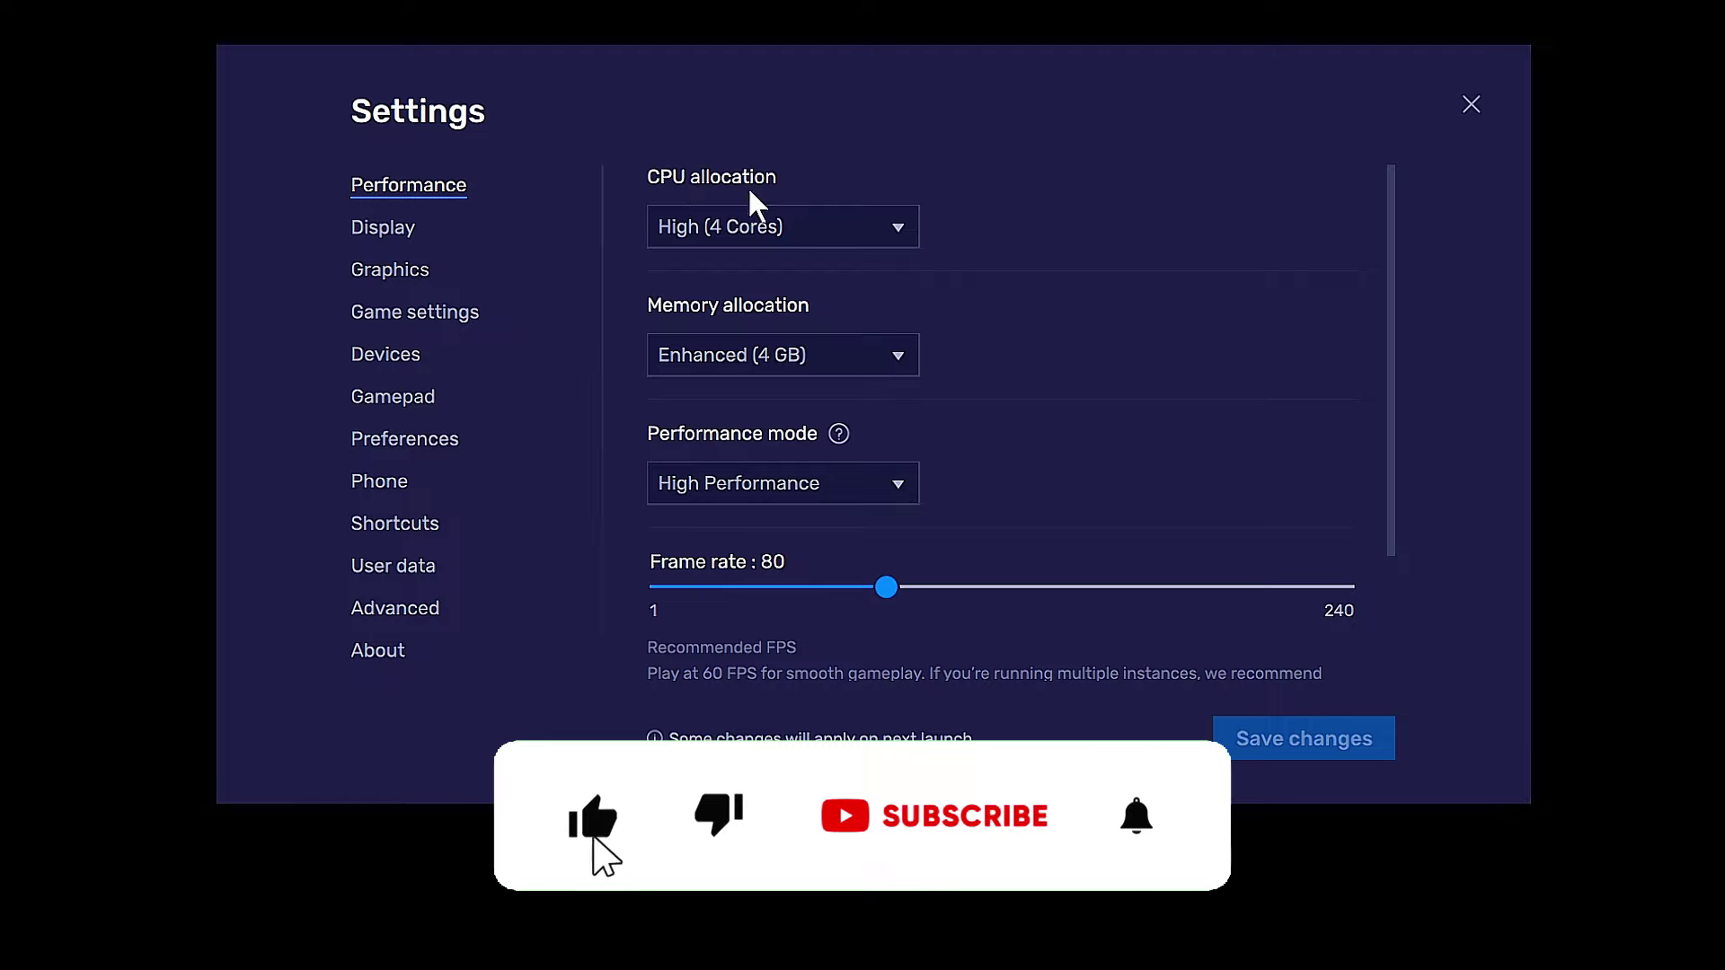
pyautogui.click(771, 225)
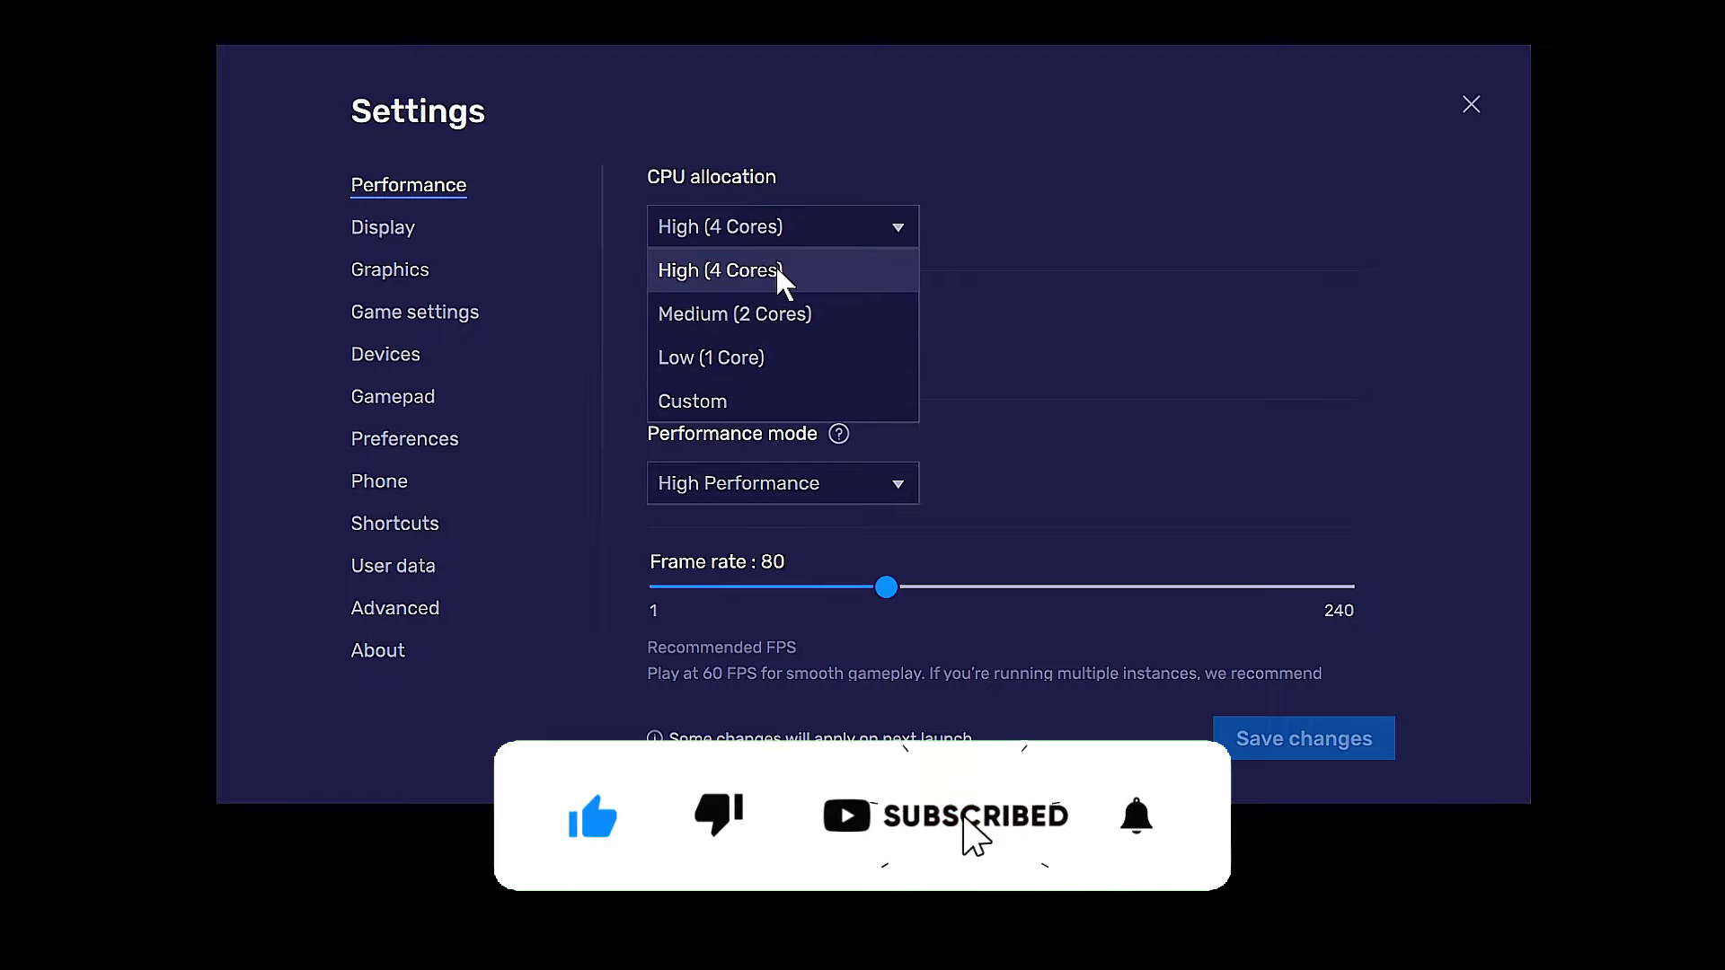
pyautogui.click(775, 266)
pyautogui.click(764, 239)
pyautogui.click(770, 273)
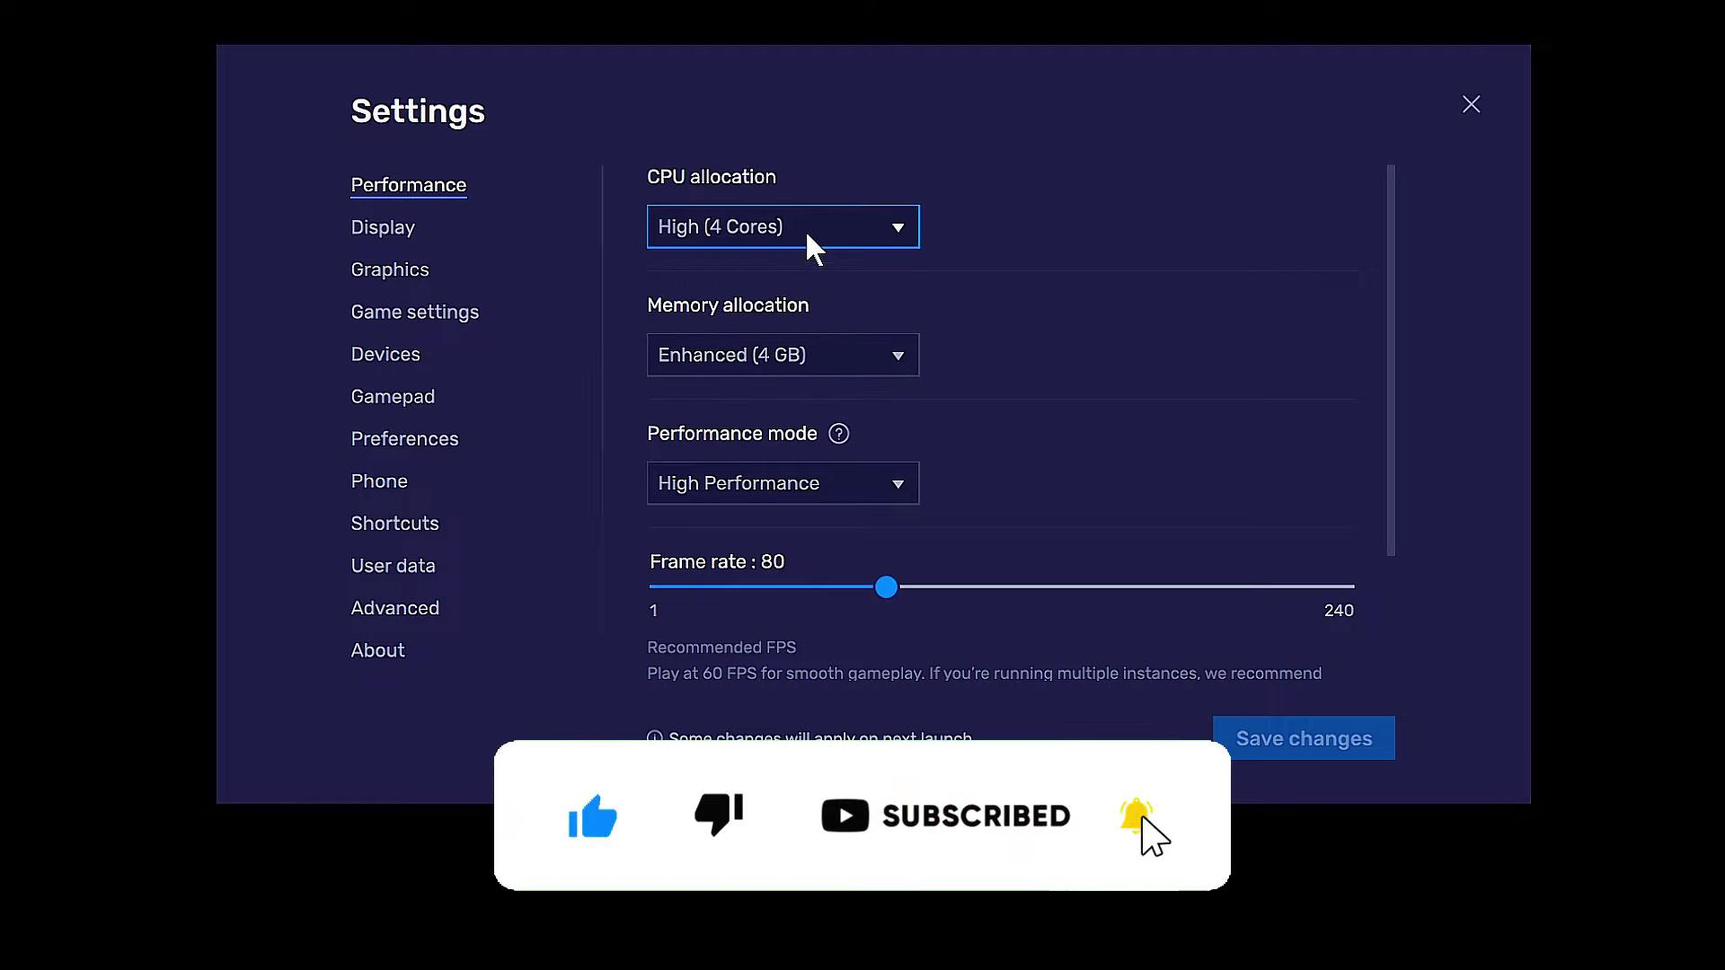
# - Set the emulator's memory allocation to Enhanced (4 GB) and its performance mode to High Performance
pyautogui.click(872, 357)
pyautogui.click(777, 398)
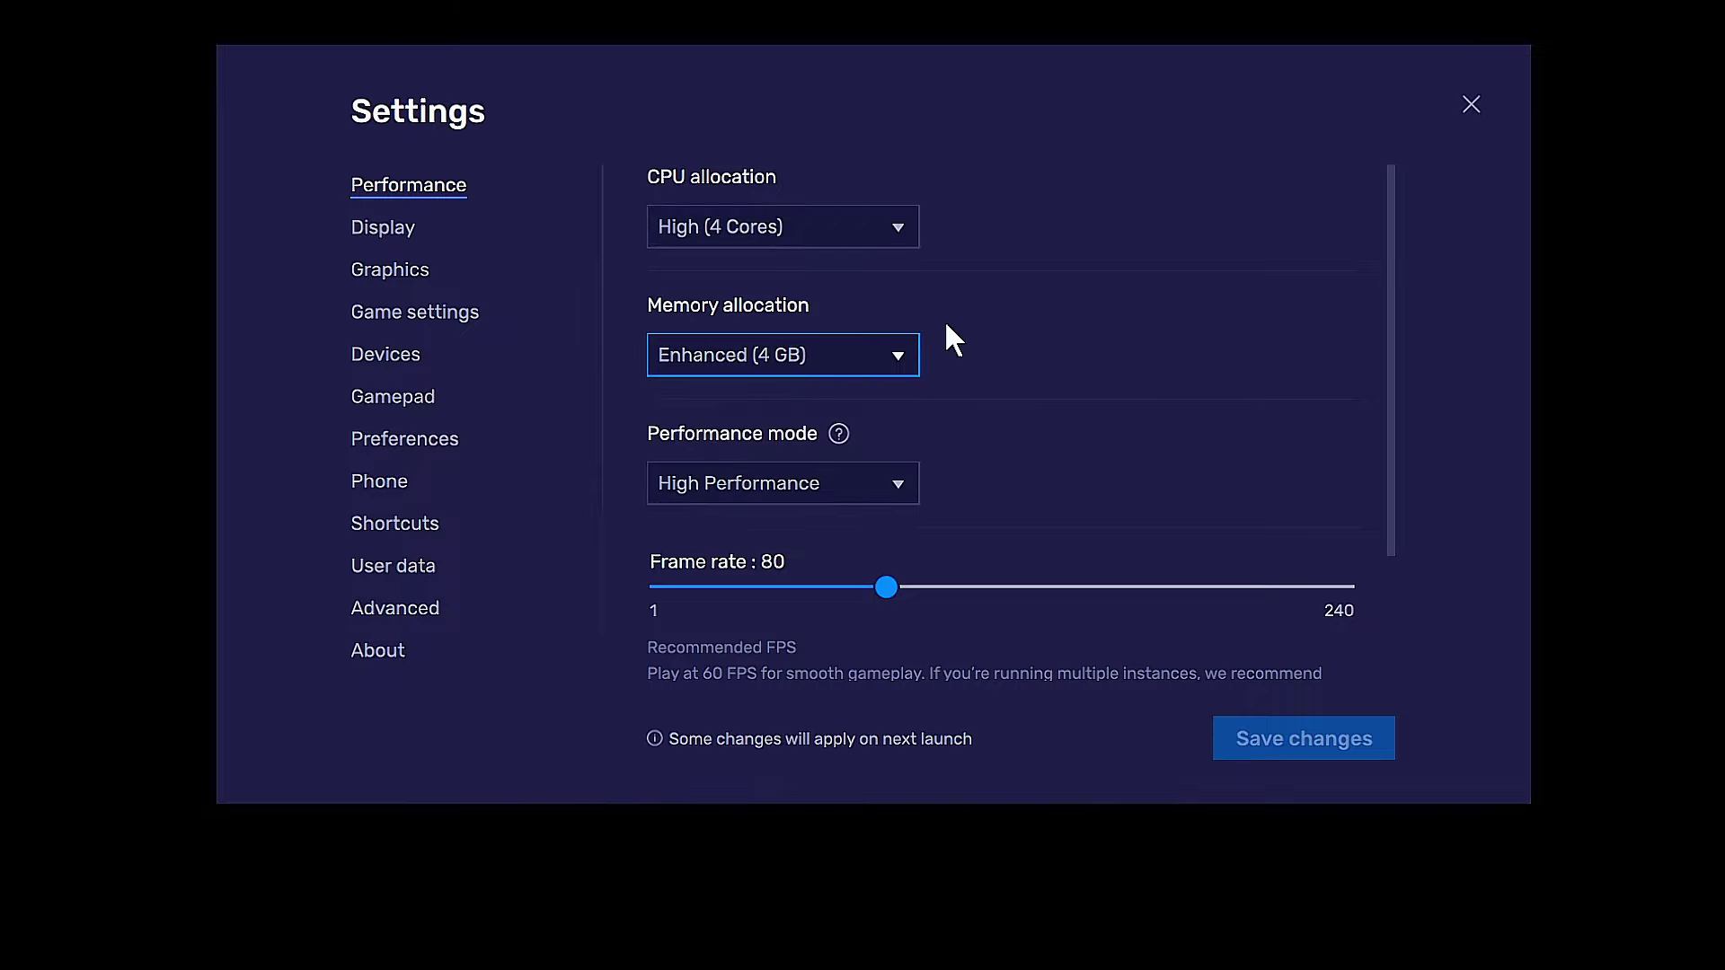
pyautogui.scroll(-3, 1001, 289)
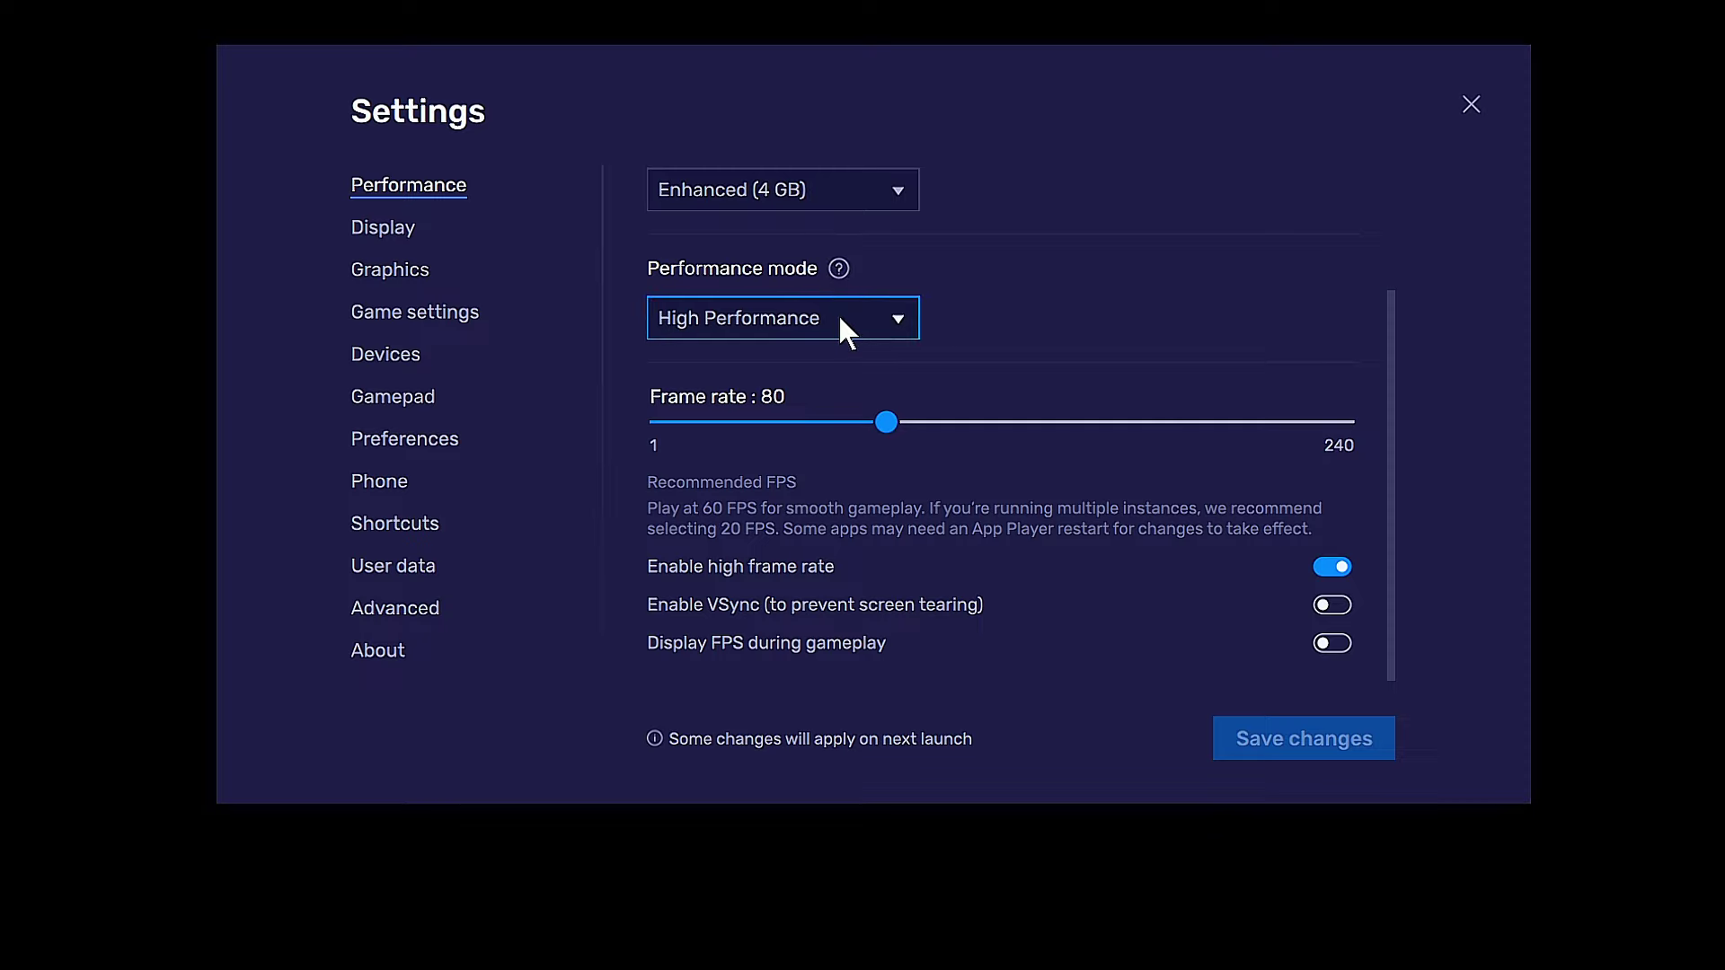
pyautogui.click(840, 325)
pyautogui.click(795, 397)
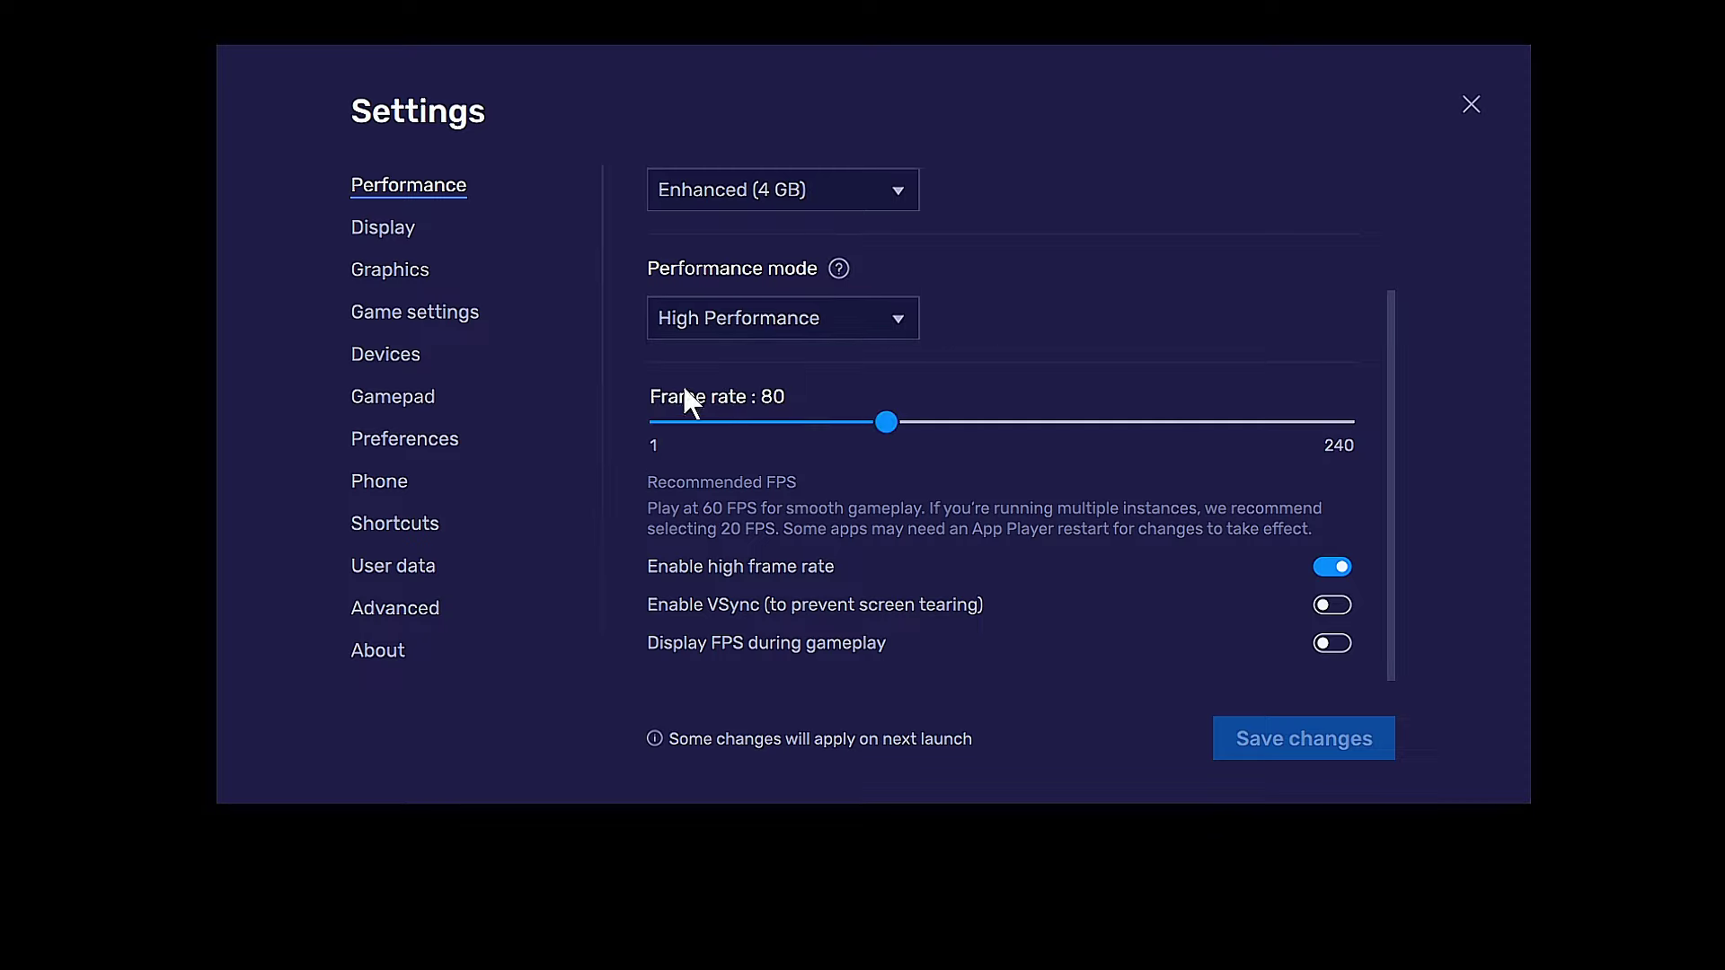
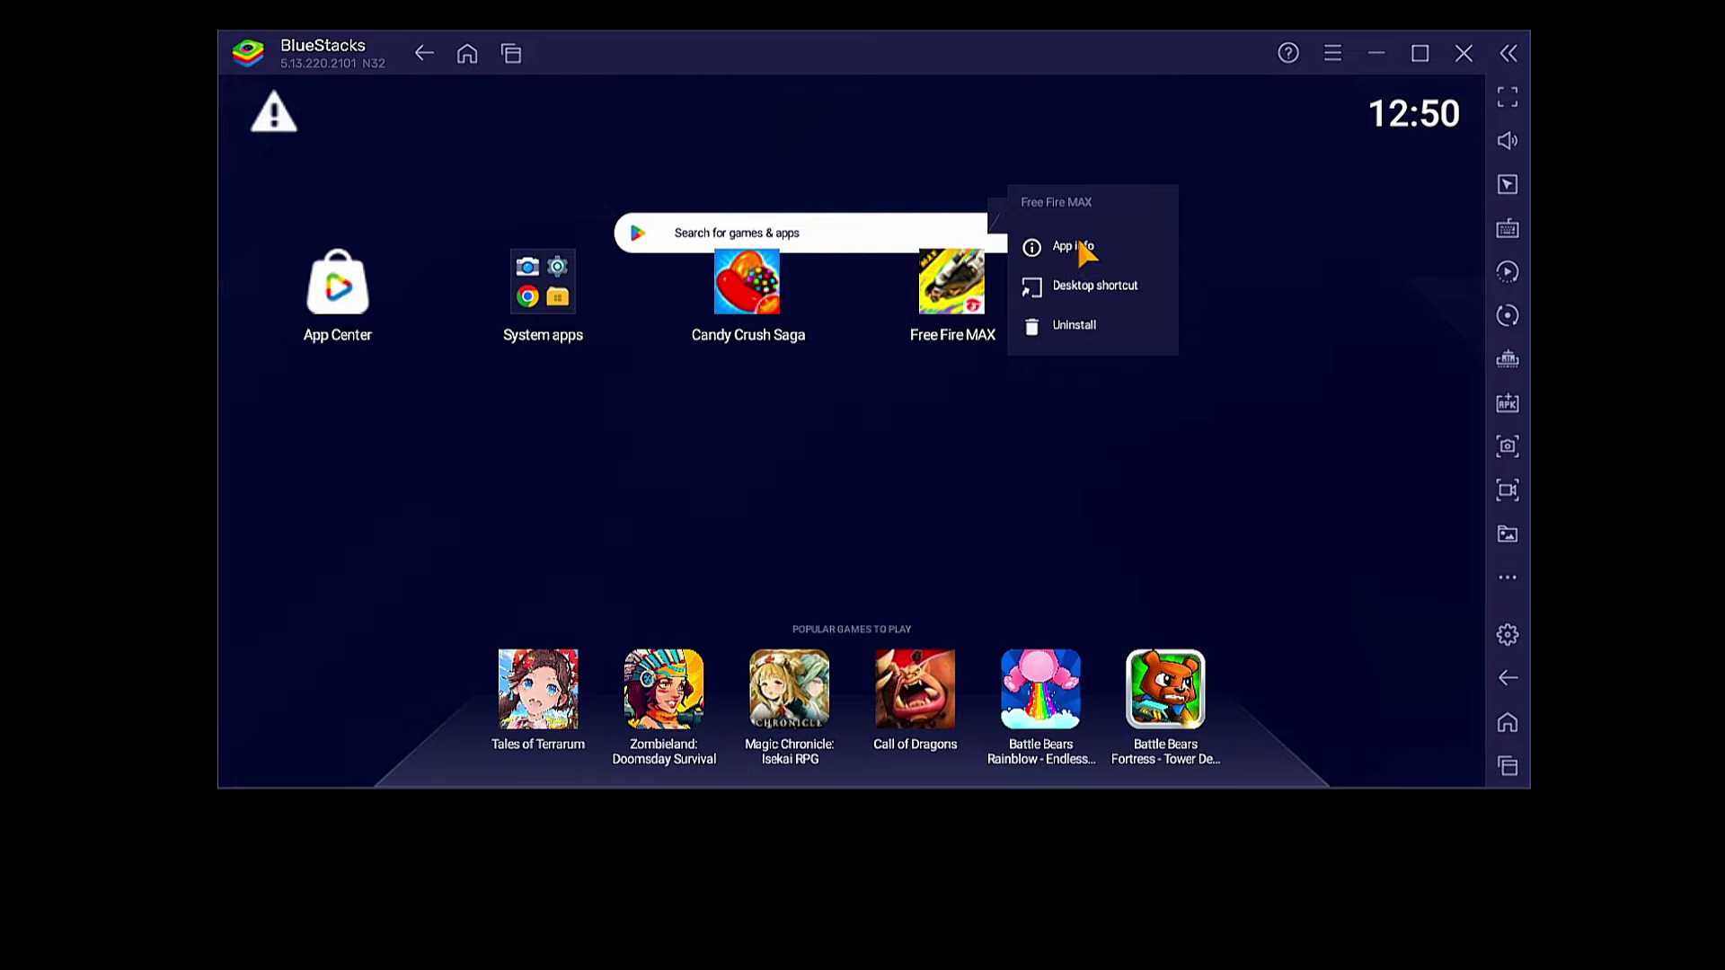
# - Open the app info for Free Fire MAX and examine its storage details, including the data and cache sections
pyautogui.click(1072, 246)
pyautogui.scroll(-5, 860, 557)
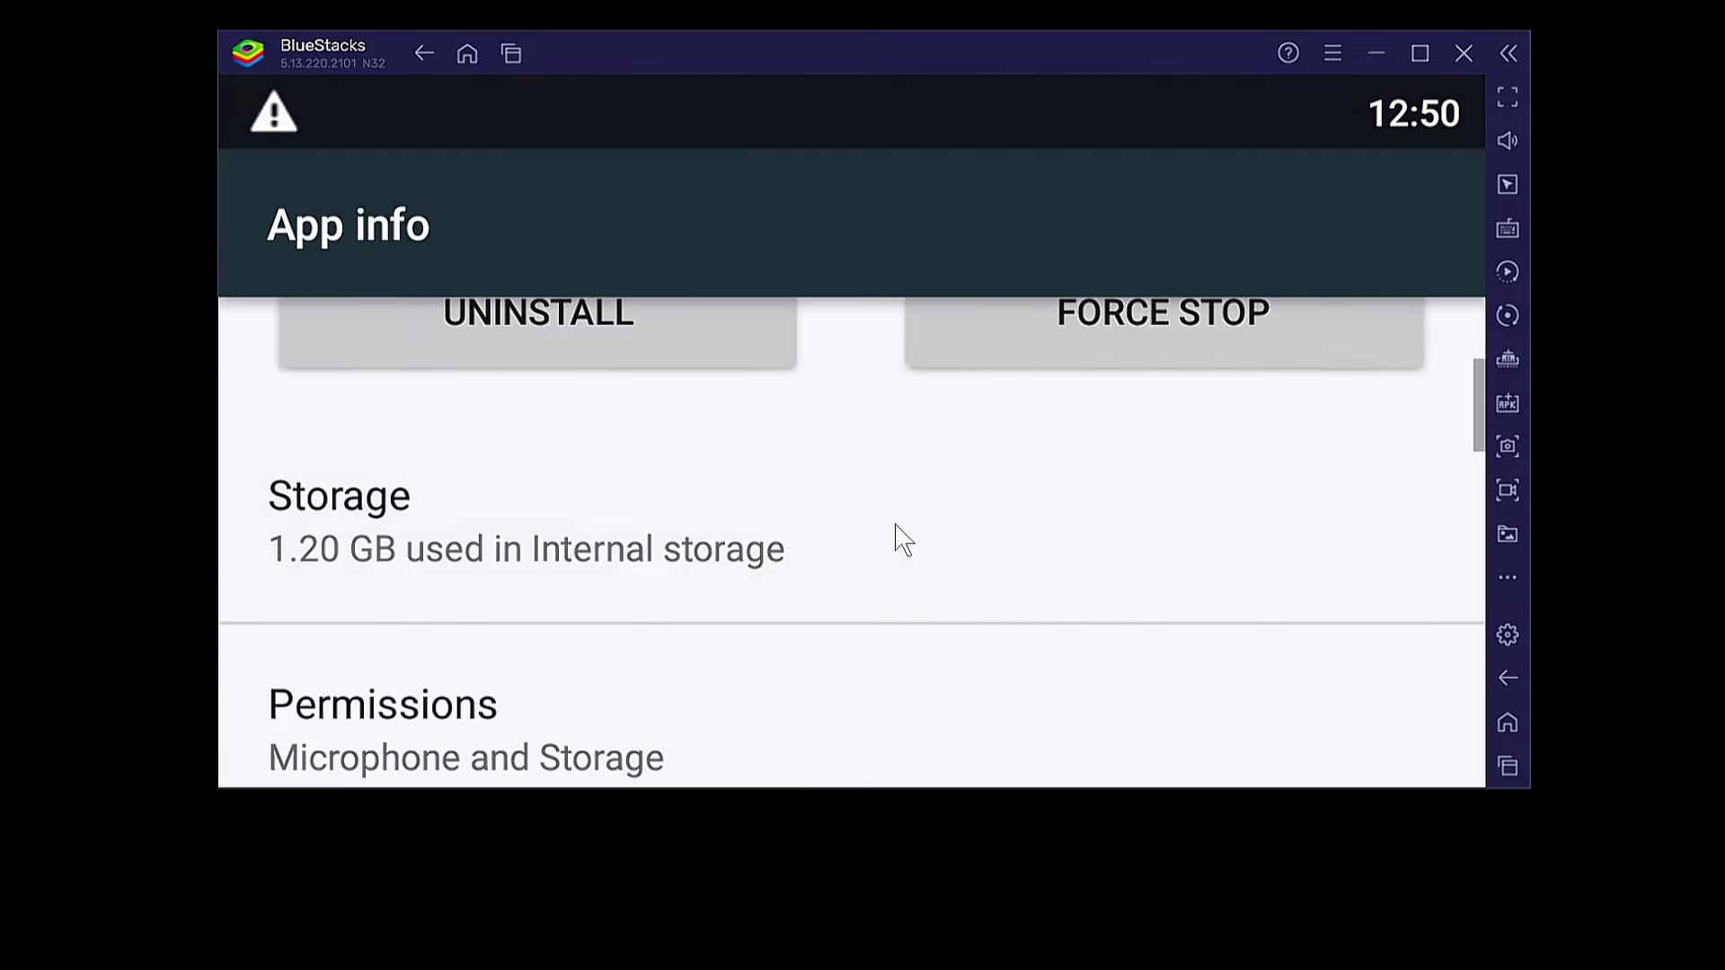
pyautogui.click(585, 453)
pyautogui.scroll(-5, 913, 632)
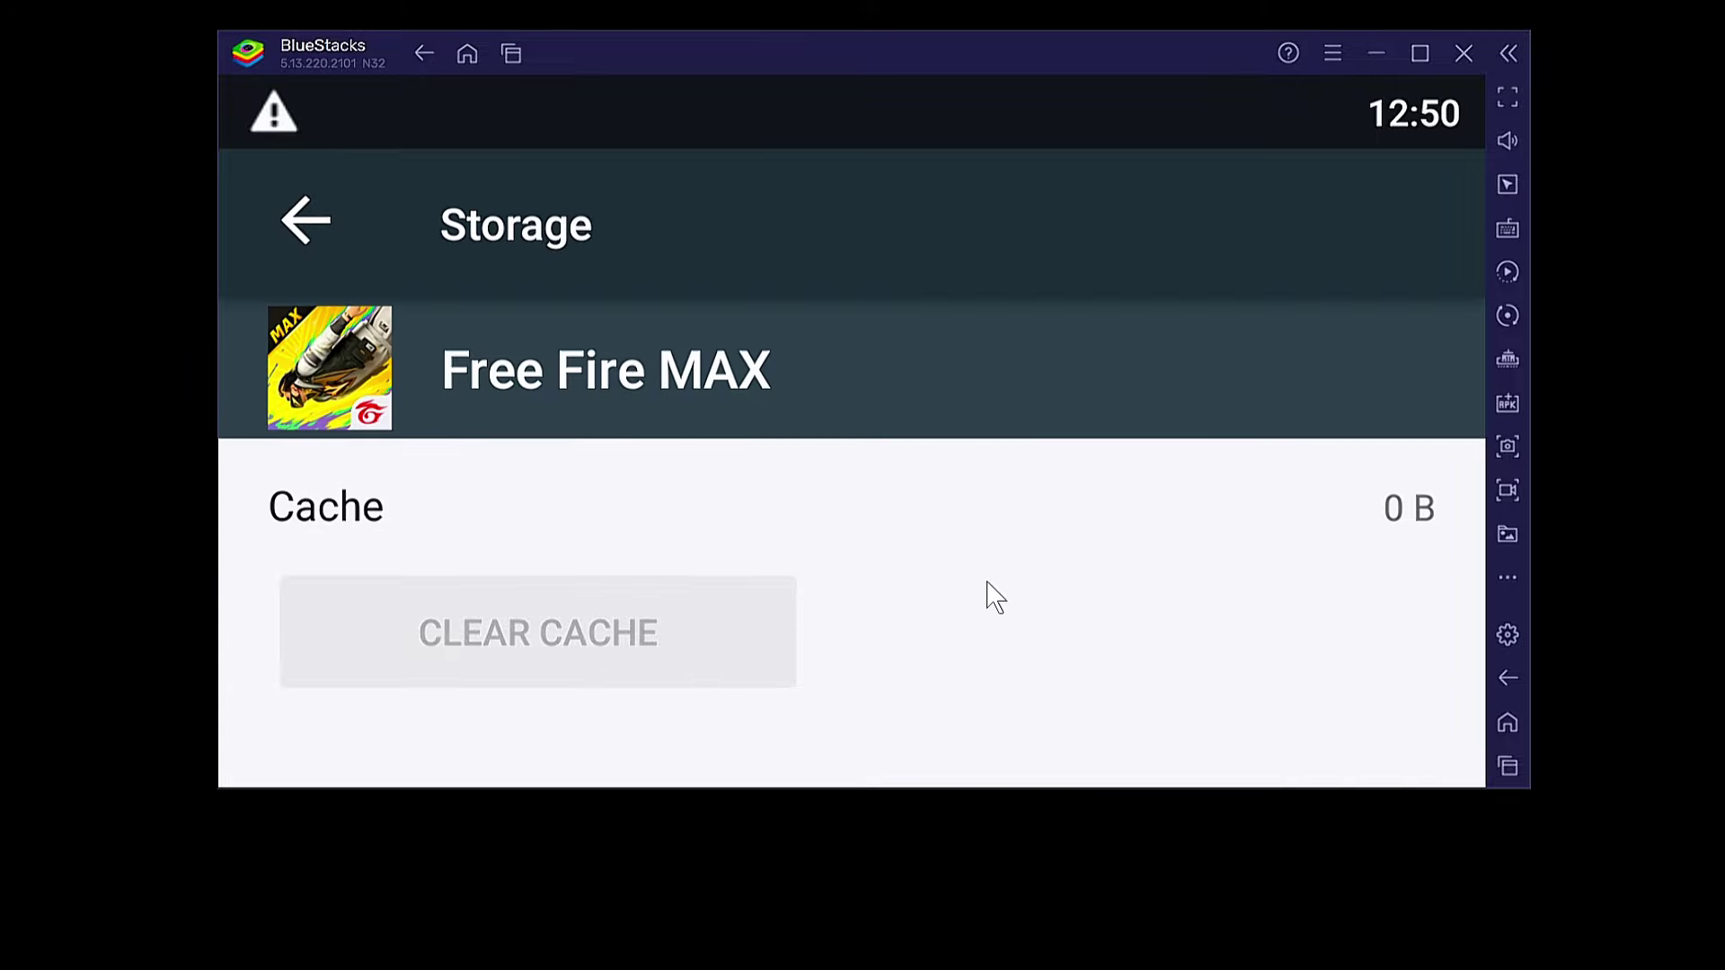
pyautogui.scroll(-1, 898, 592)
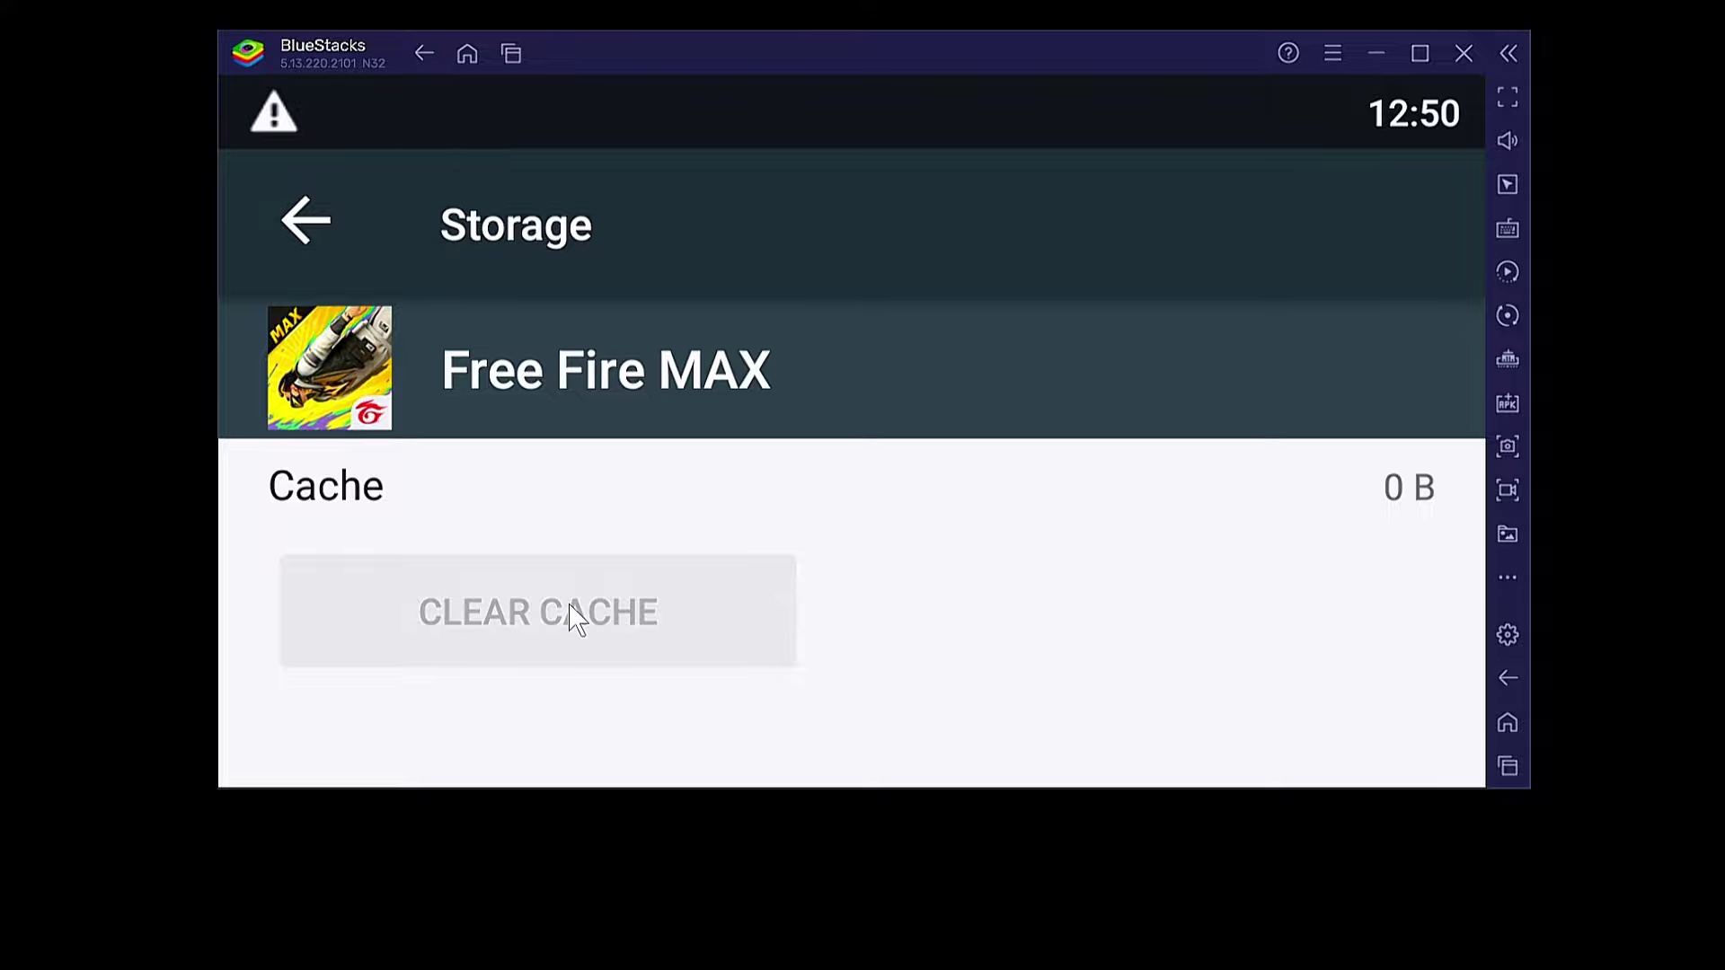
pyautogui.scroll(4, 889, 683)
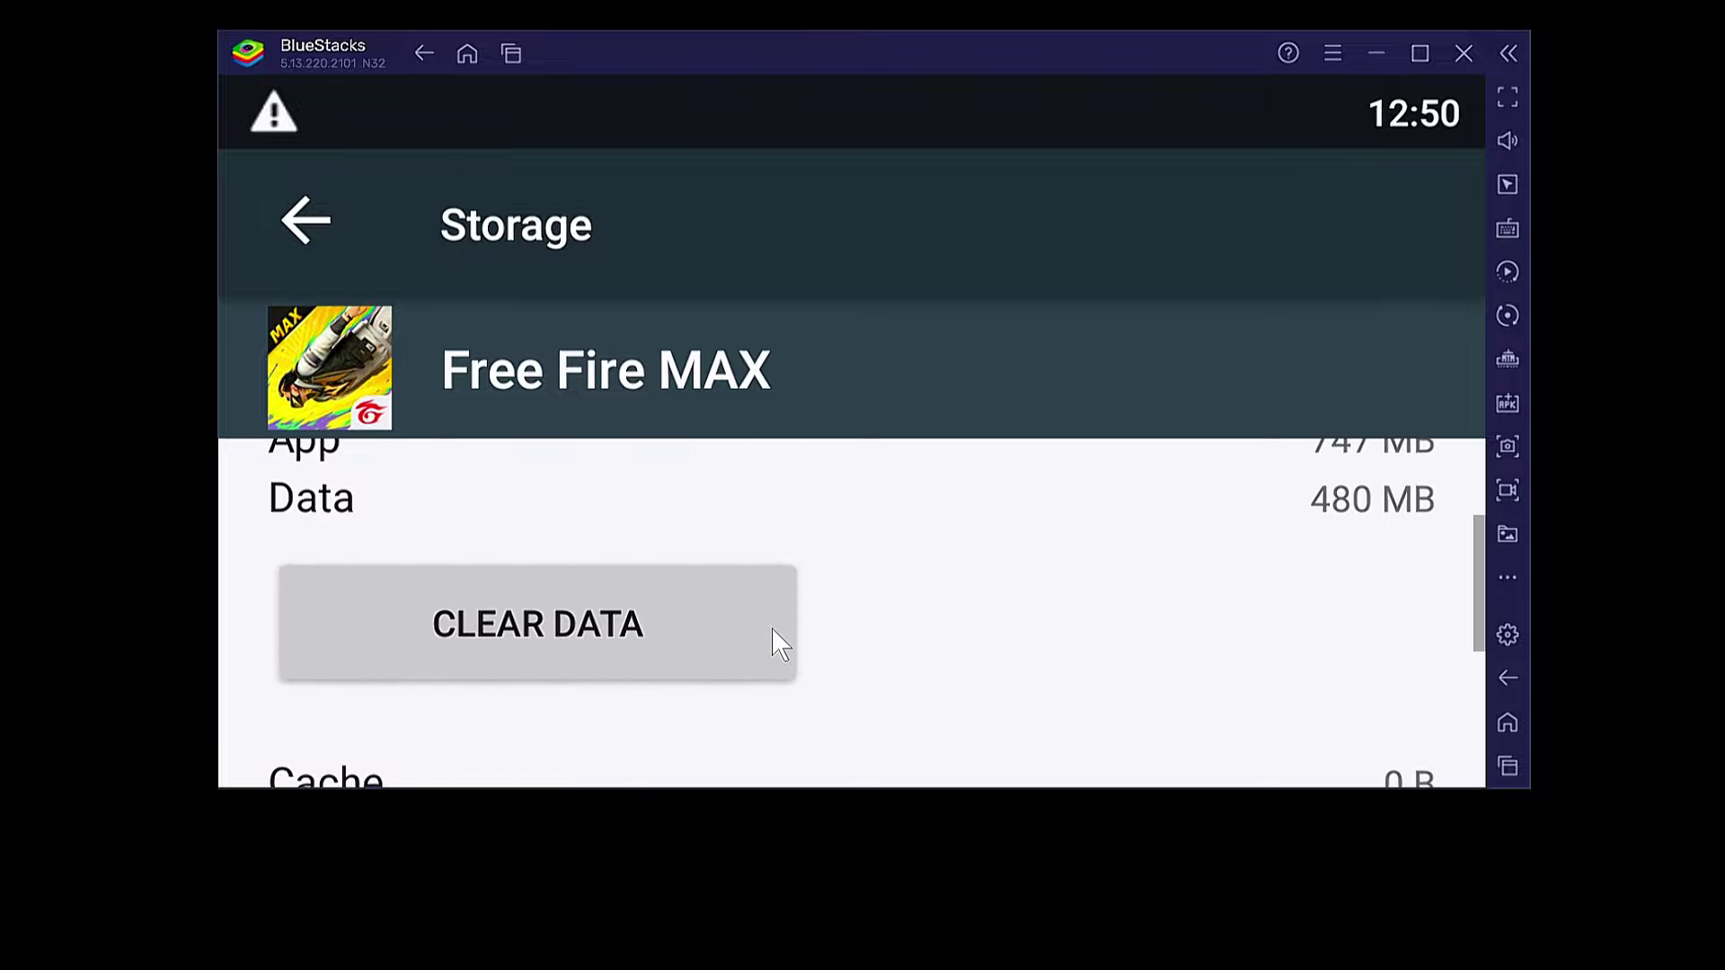
# - Request clearing Free Fire MAX's data, cancel the deletion, and return to the BlueStacks home screen
pyautogui.click(641, 618)
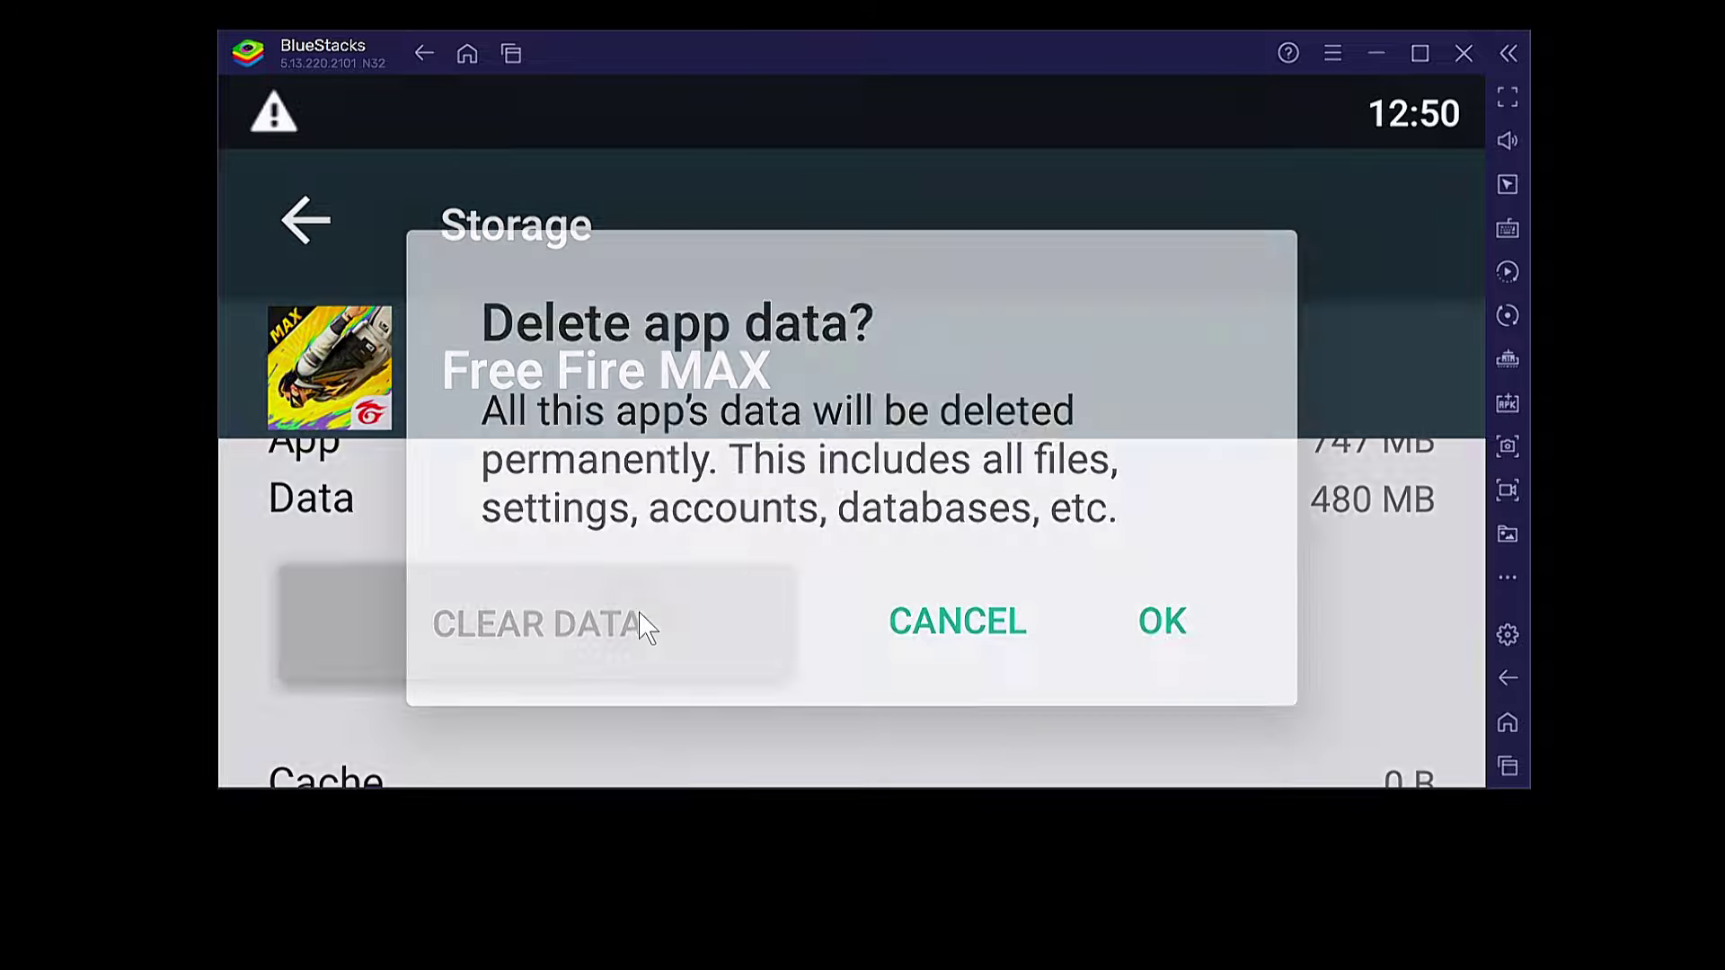
pyautogui.click(989, 629)
pyautogui.scroll(-2, 1034, 593)
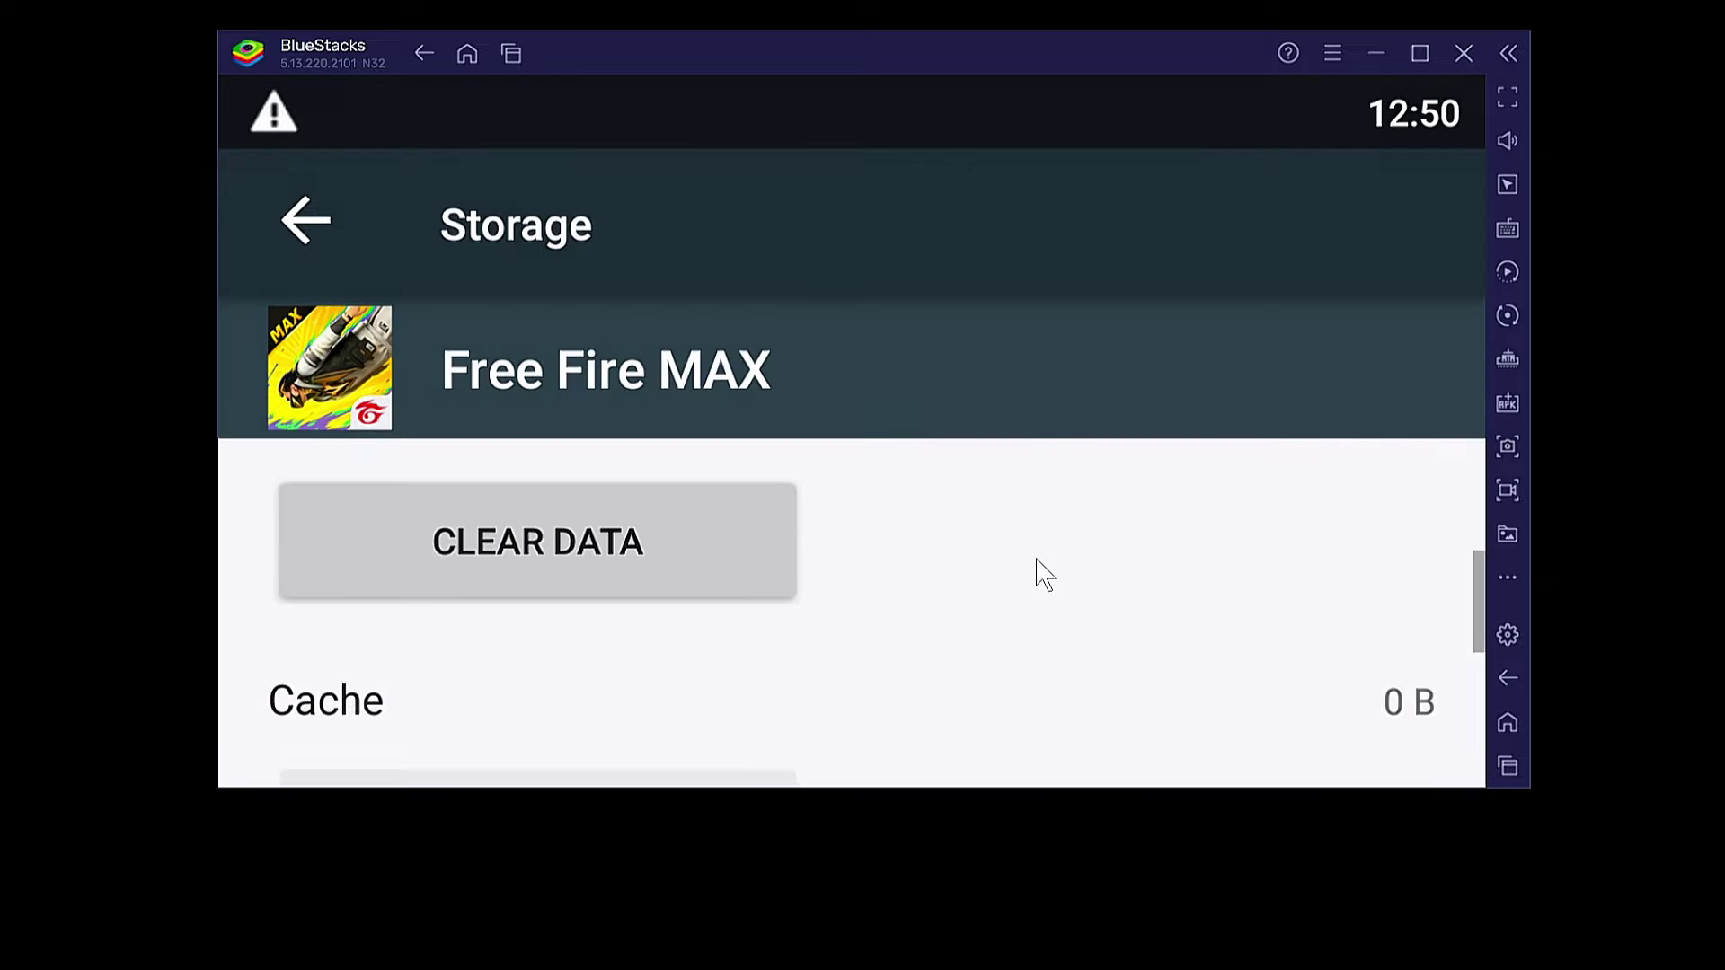
pyautogui.click(1509, 680)
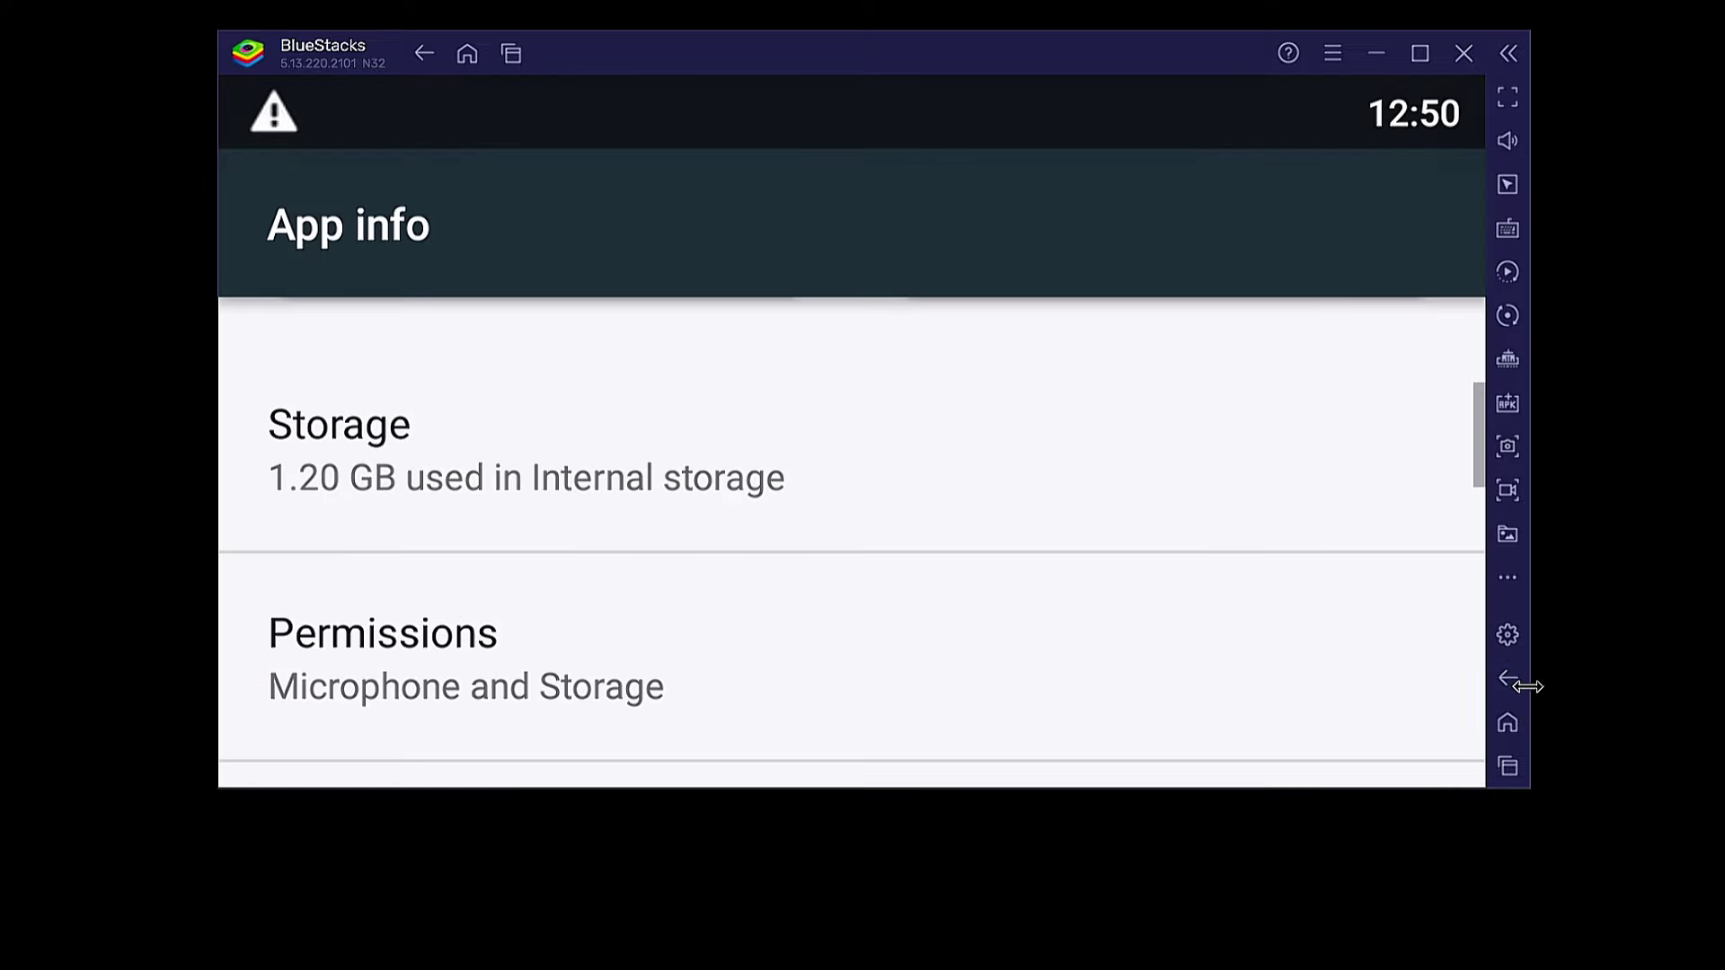
pyautogui.click(1509, 683)
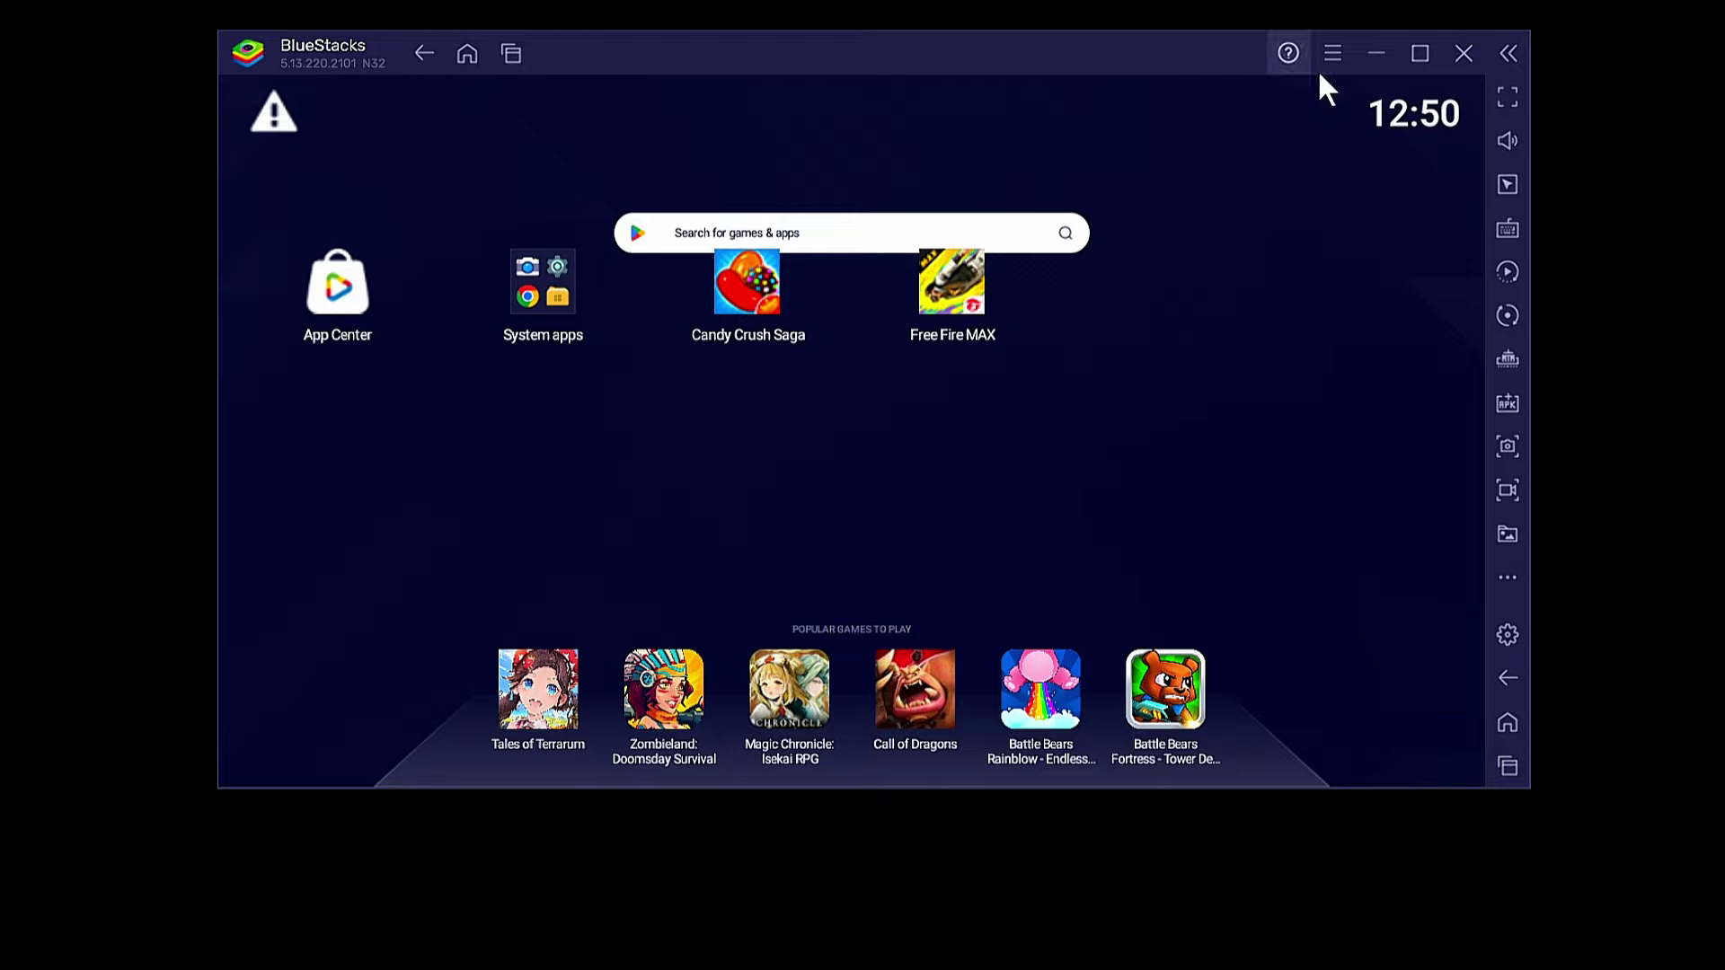
# - Minimize BlueStacks, search Windows for "start", and open the Startup Apps system settings
pyautogui.click(1376, 54)
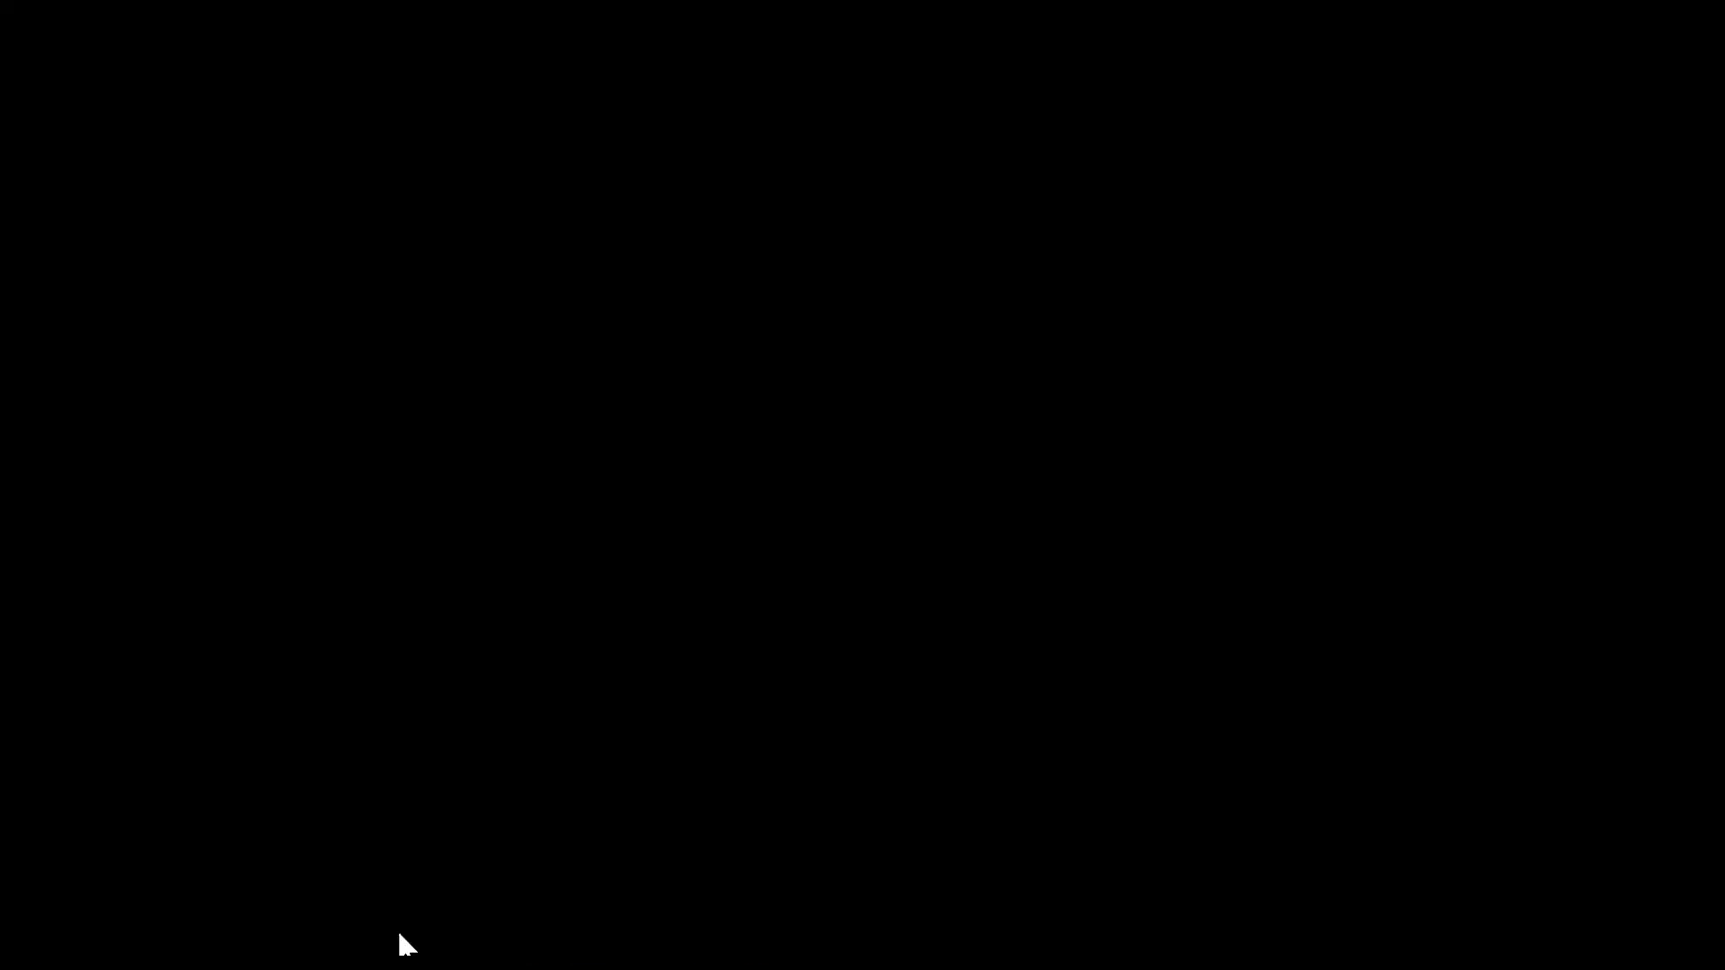
pyautogui.click(106, 921)
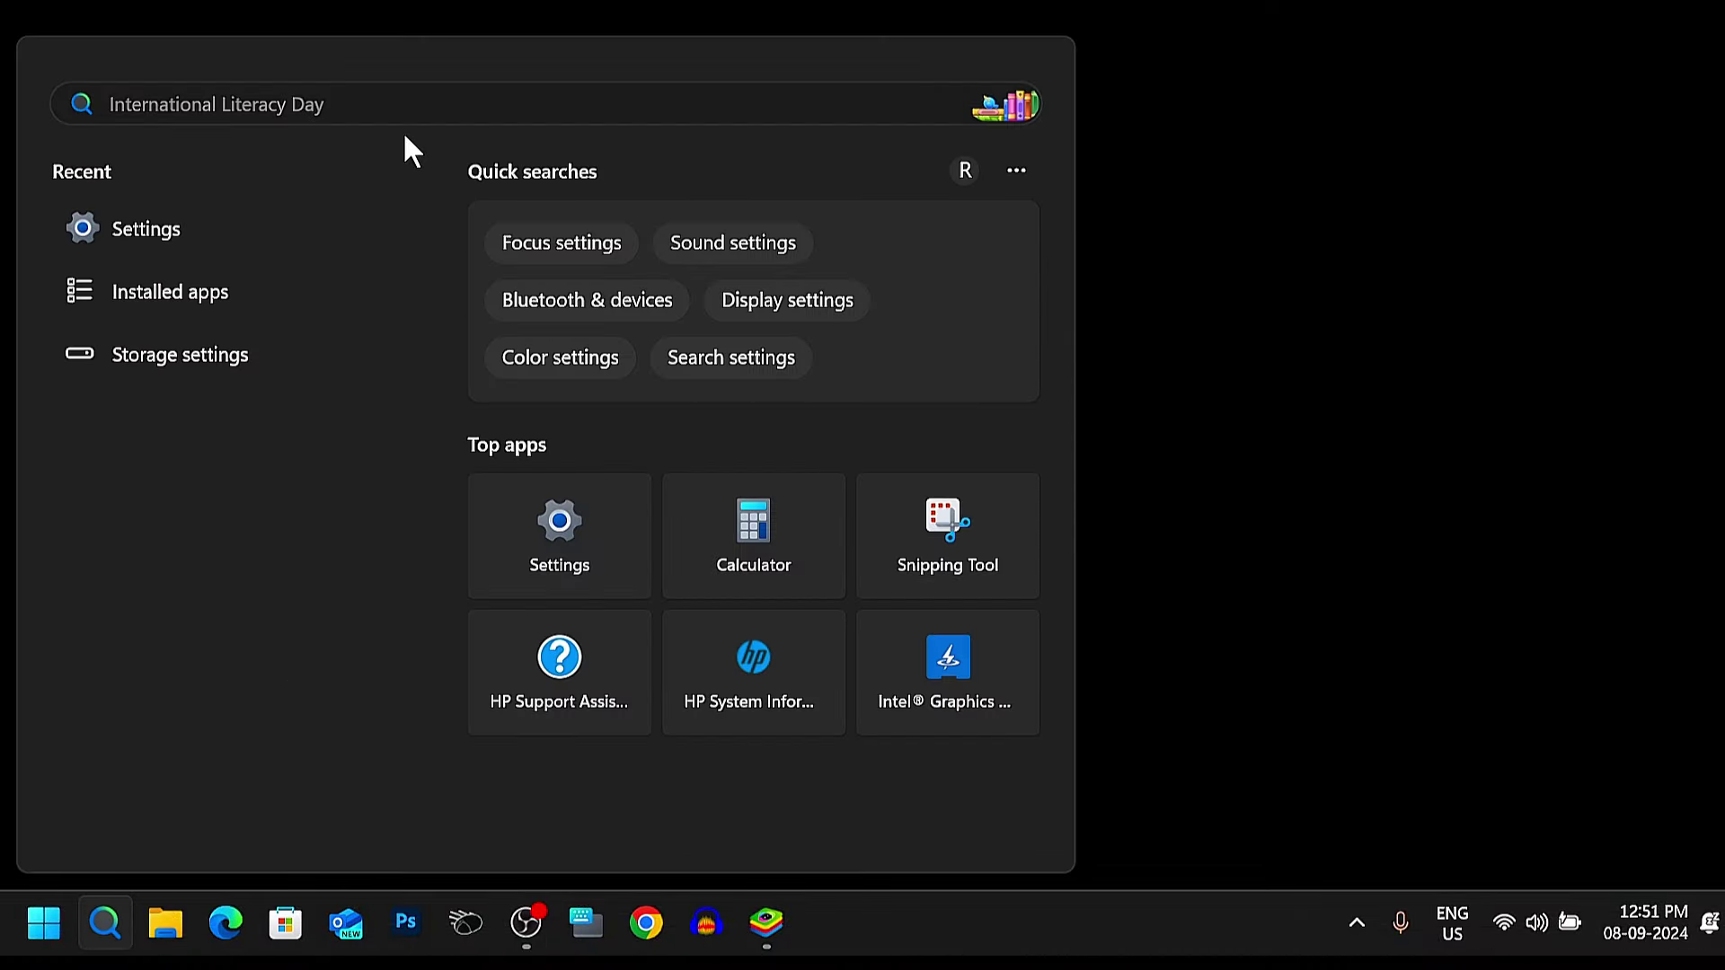
pyautogui.write('star')
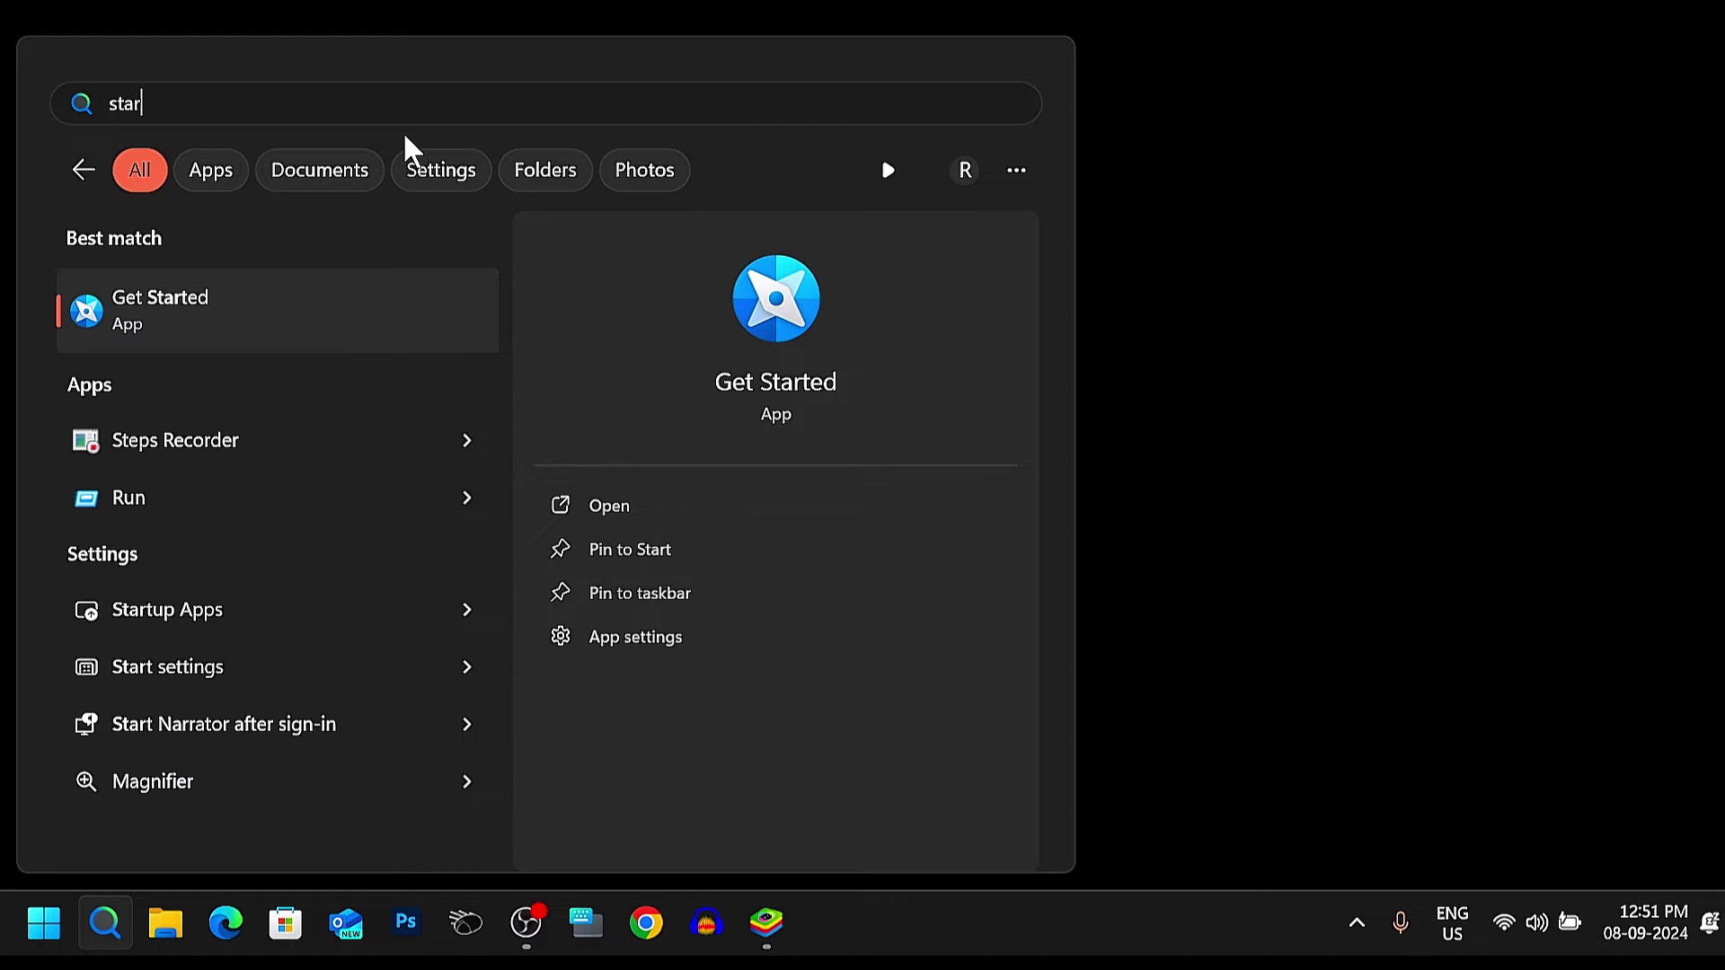
pyautogui.write('tup Apps')
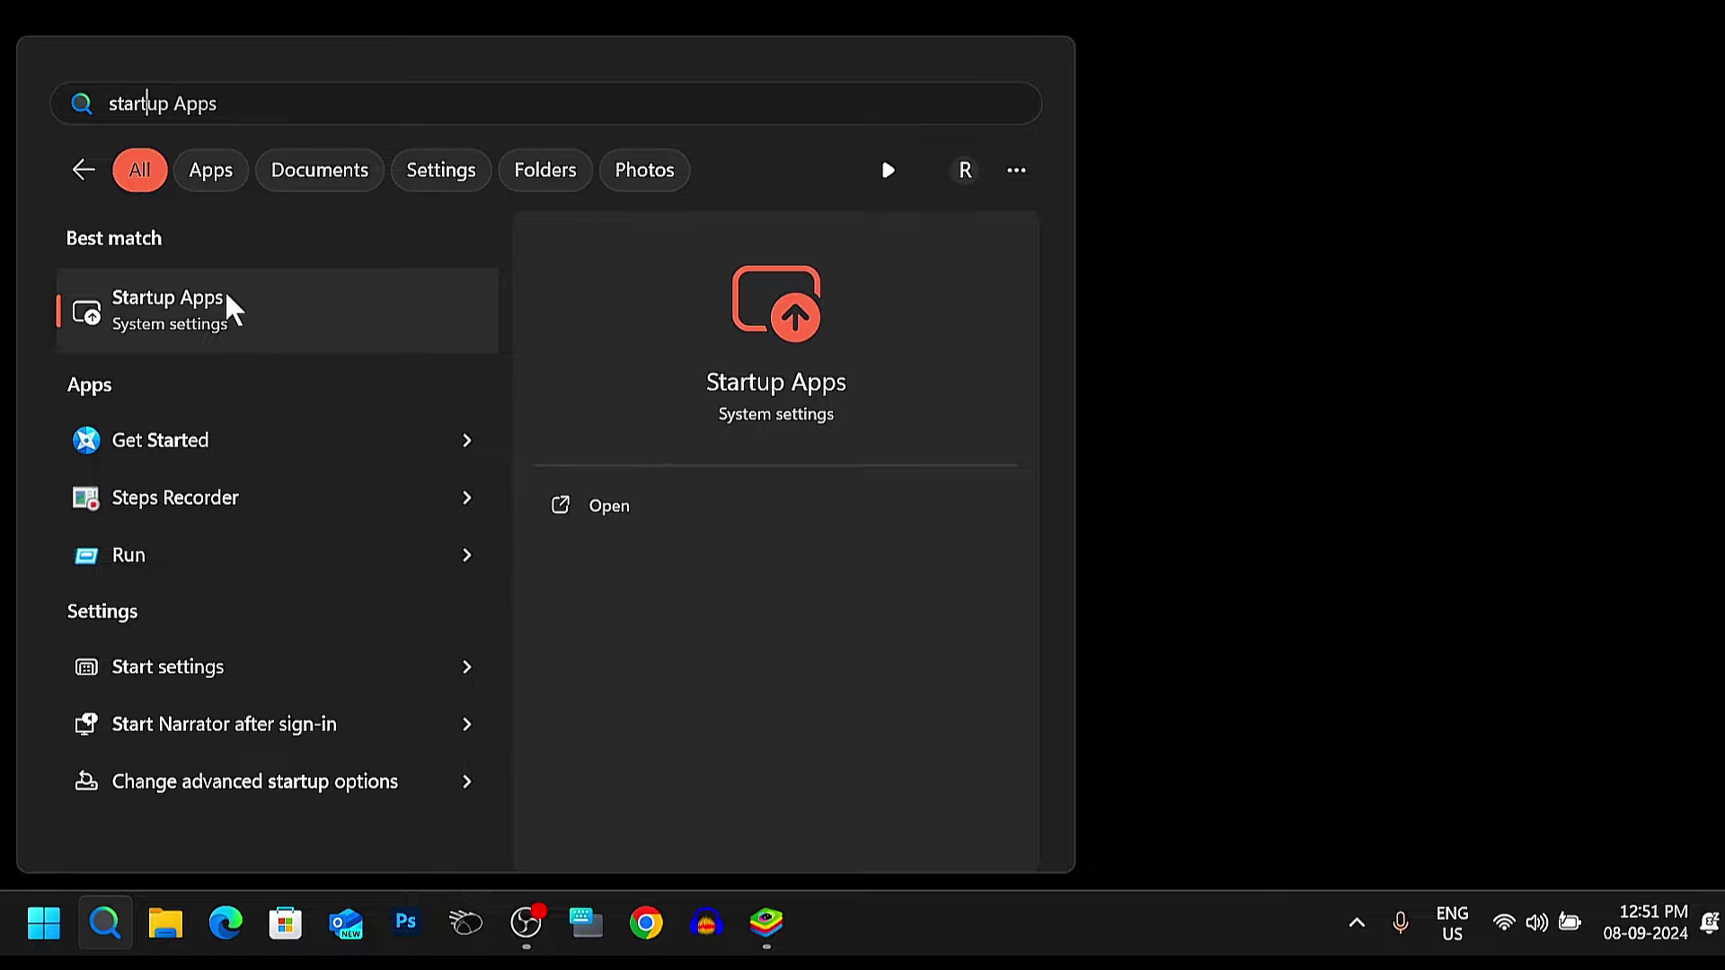
pyautogui.click(196, 328)
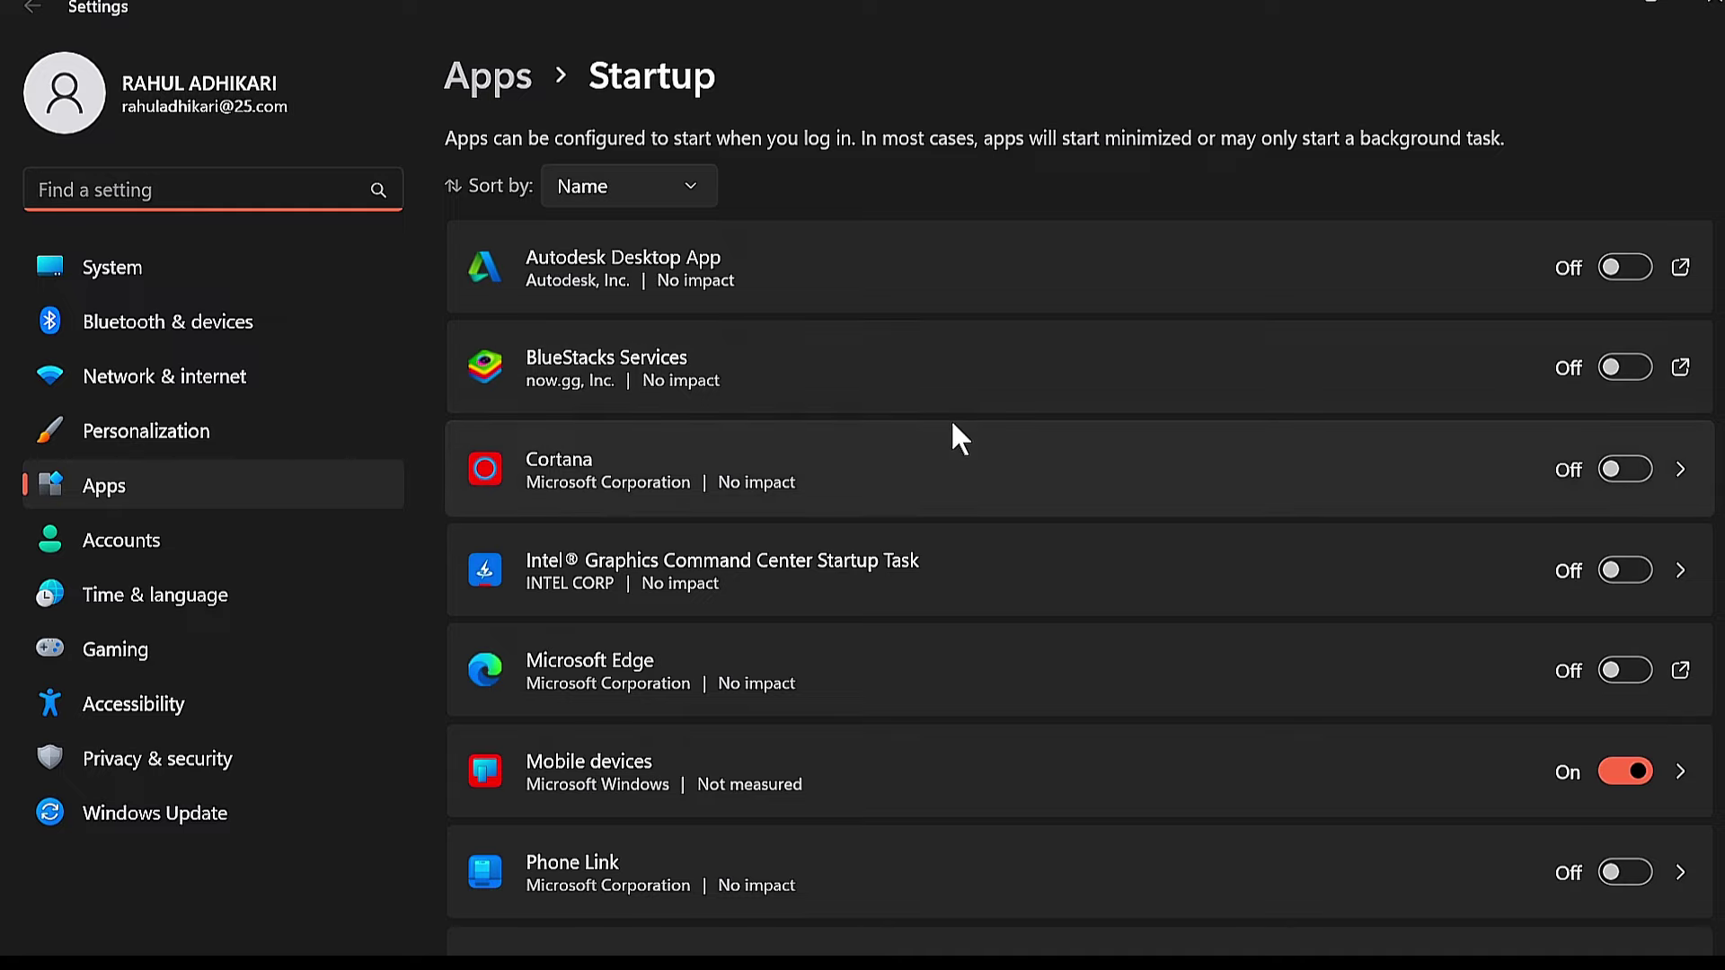
# - Look through the whole list of Windows startup apps, checking which are on or off and their startup impact
pyautogui.scroll(-5, 1063, 413)
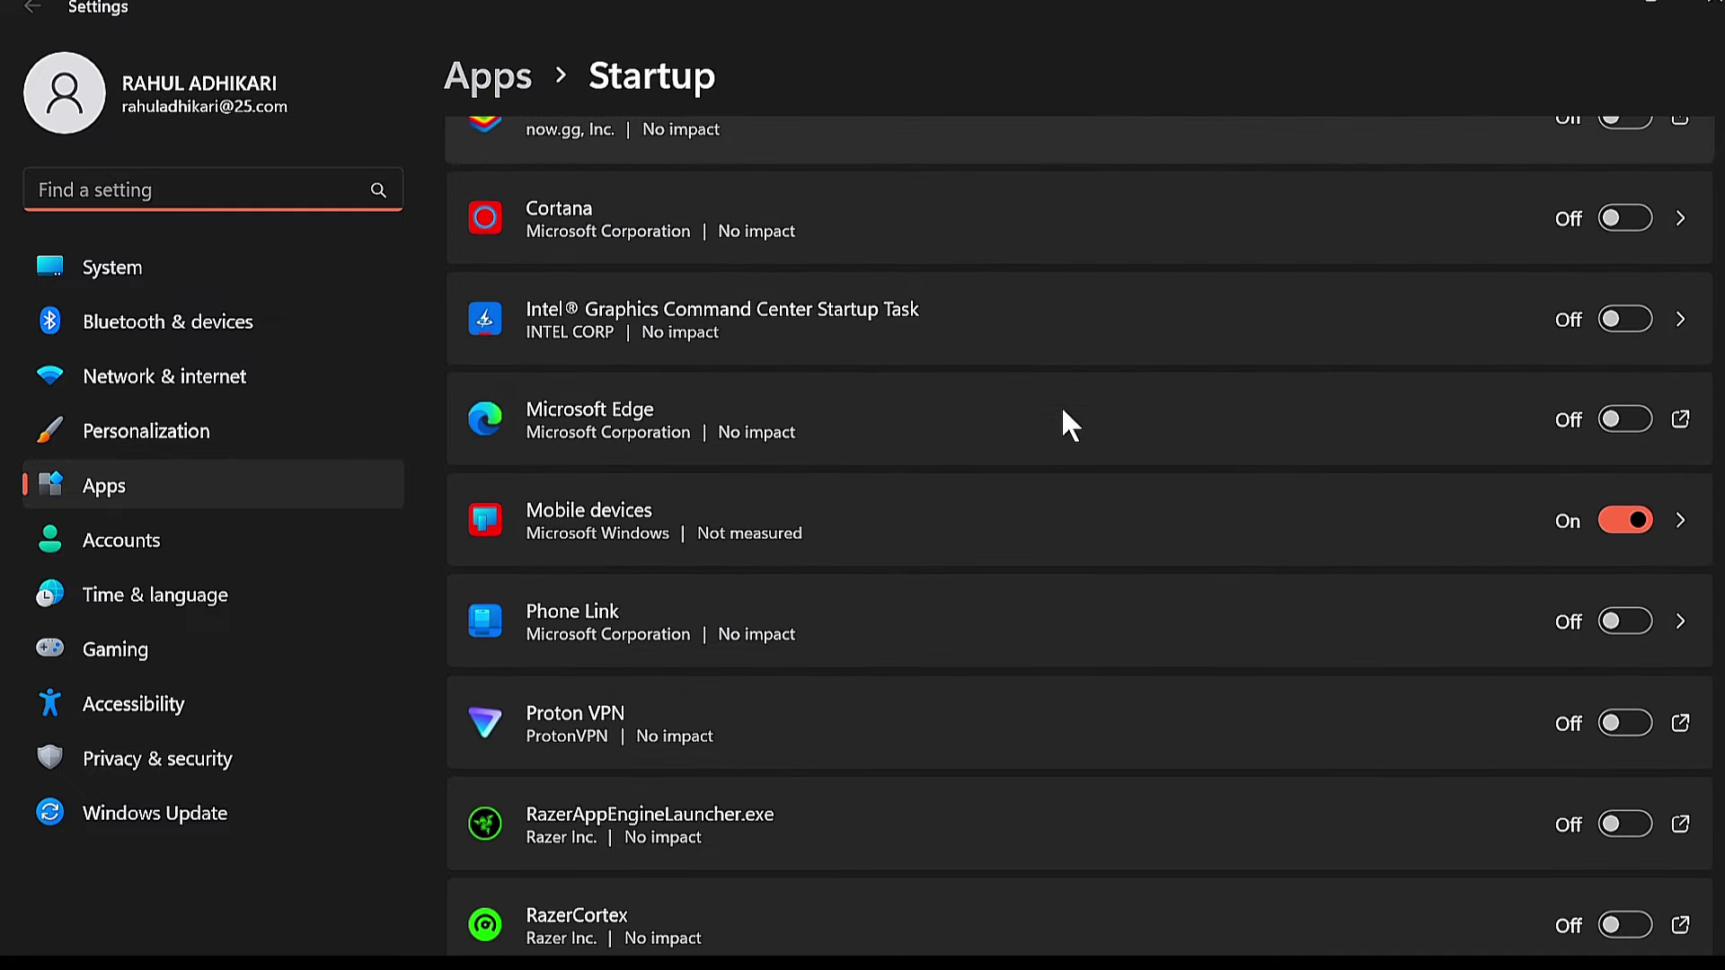
pyautogui.scroll(-2, 1066, 411)
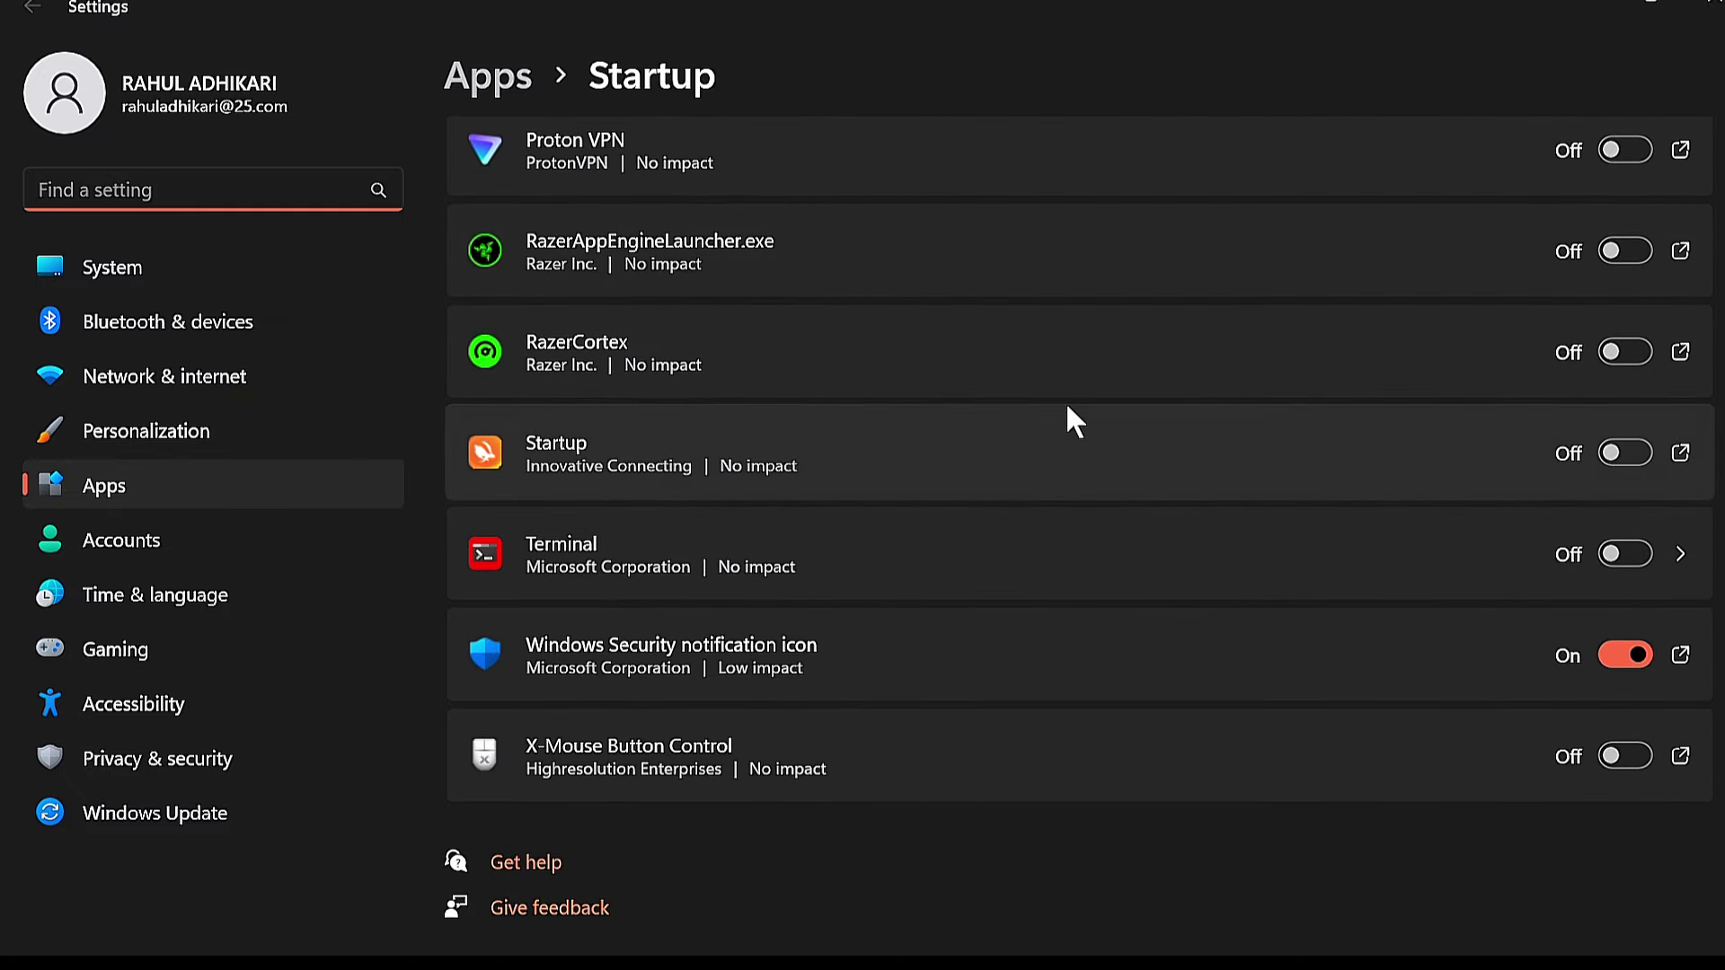
pyautogui.scroll(7, 1356, 376)
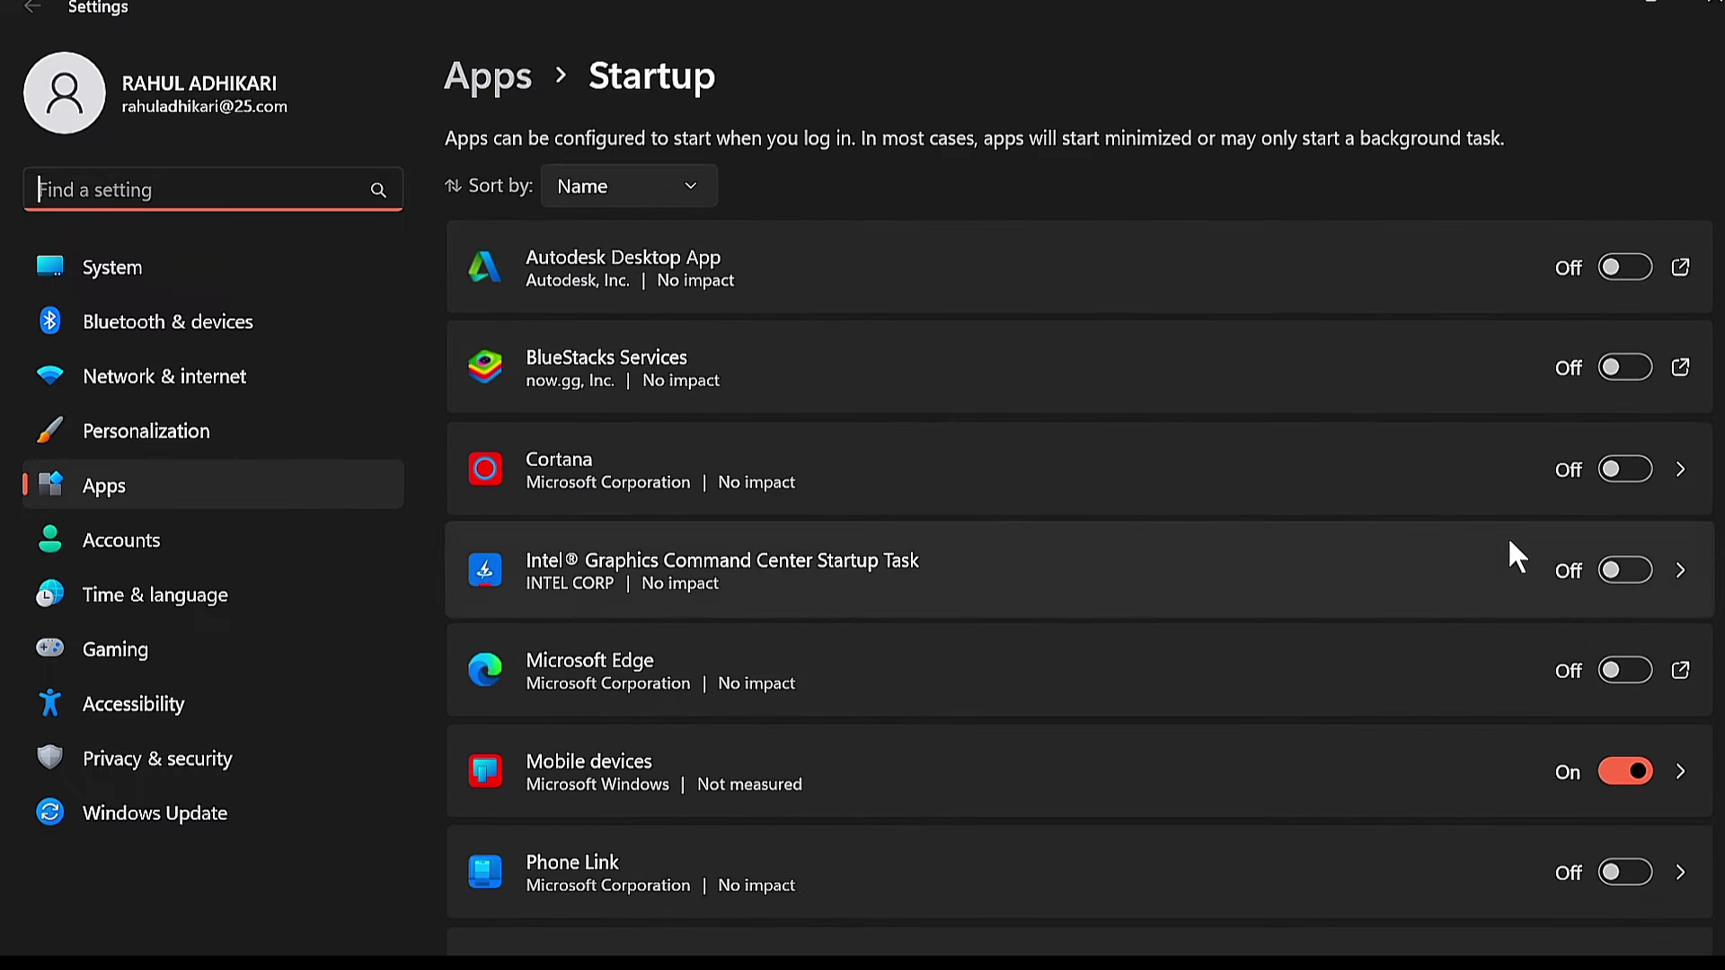
pyautogui.scroll(-2, 1506, 566)
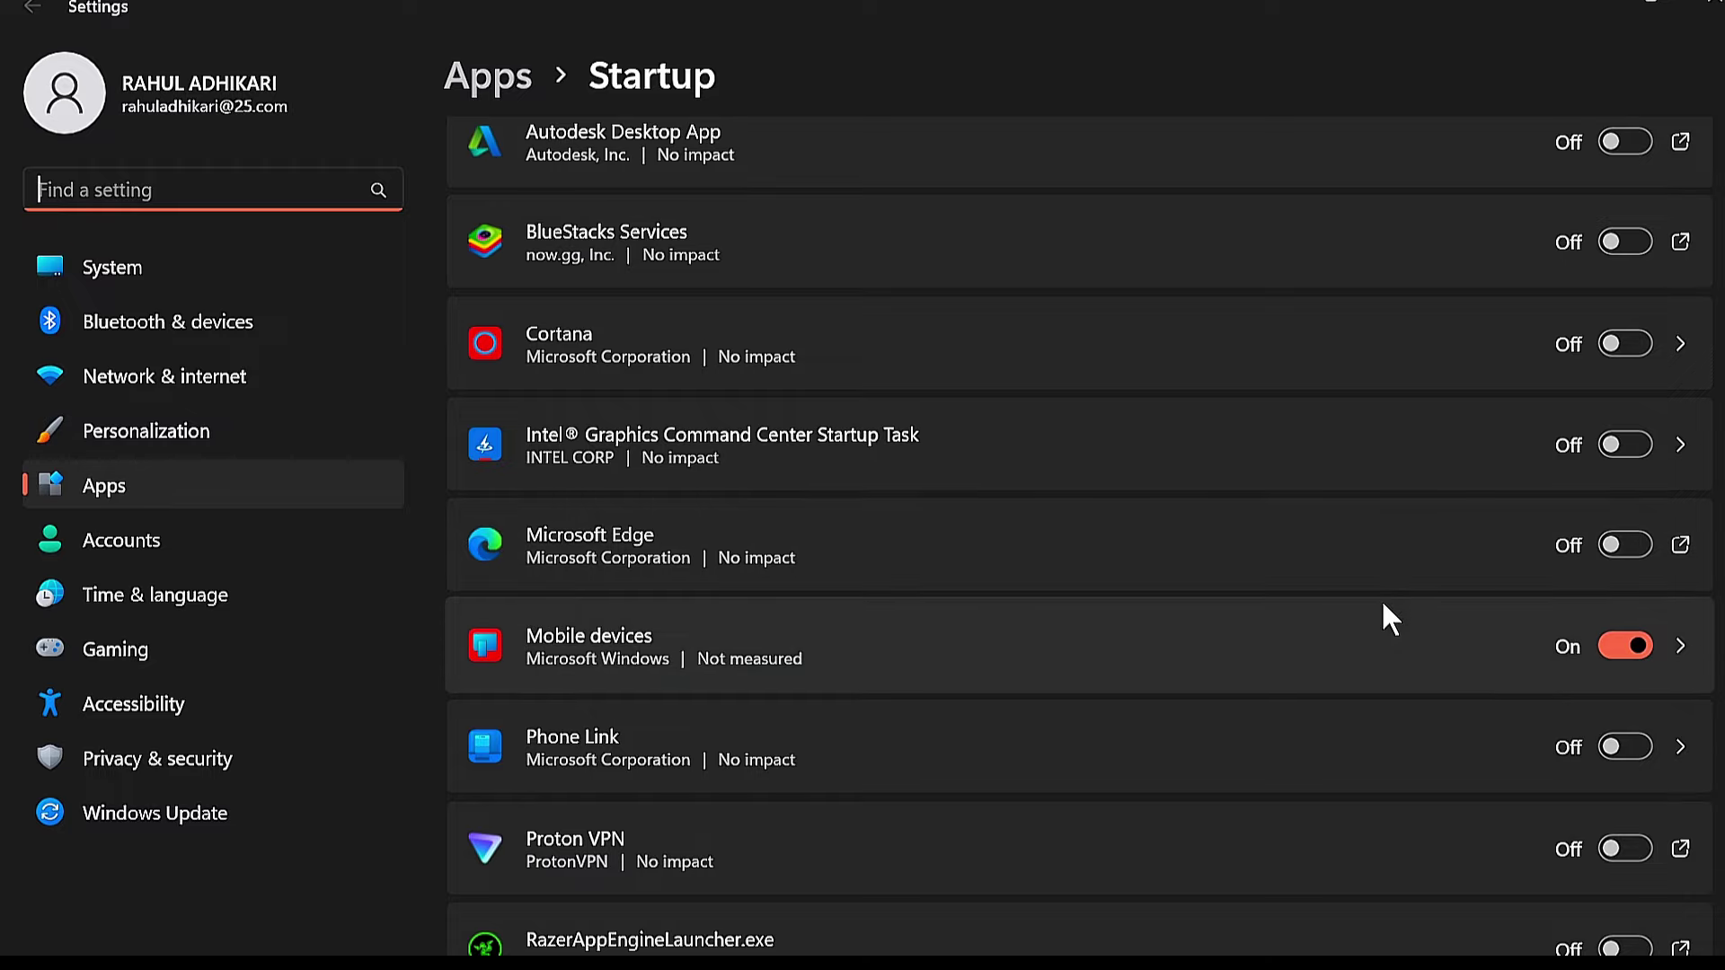
pyautogui.scroll(-3, 1236, 525)
pyautogui.scroll(-3, 1235, 522)
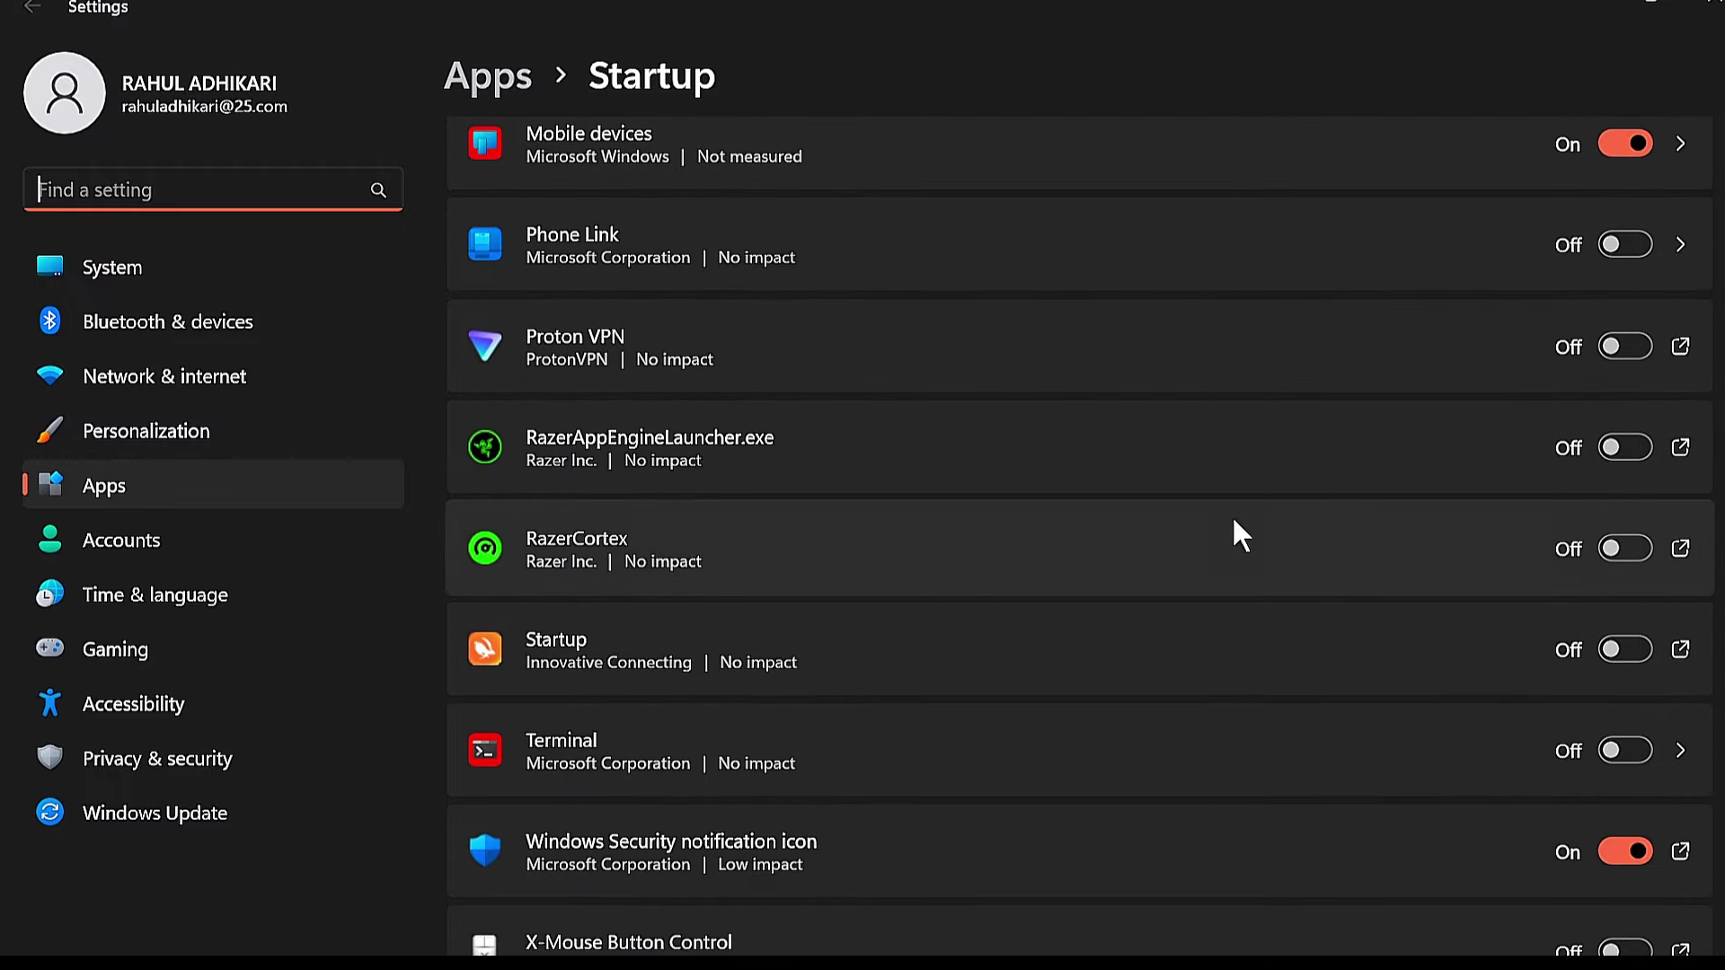
pyautogui.scroll(-3, 1234, 520)
pyautogui.scroll(9, 1234, 521)
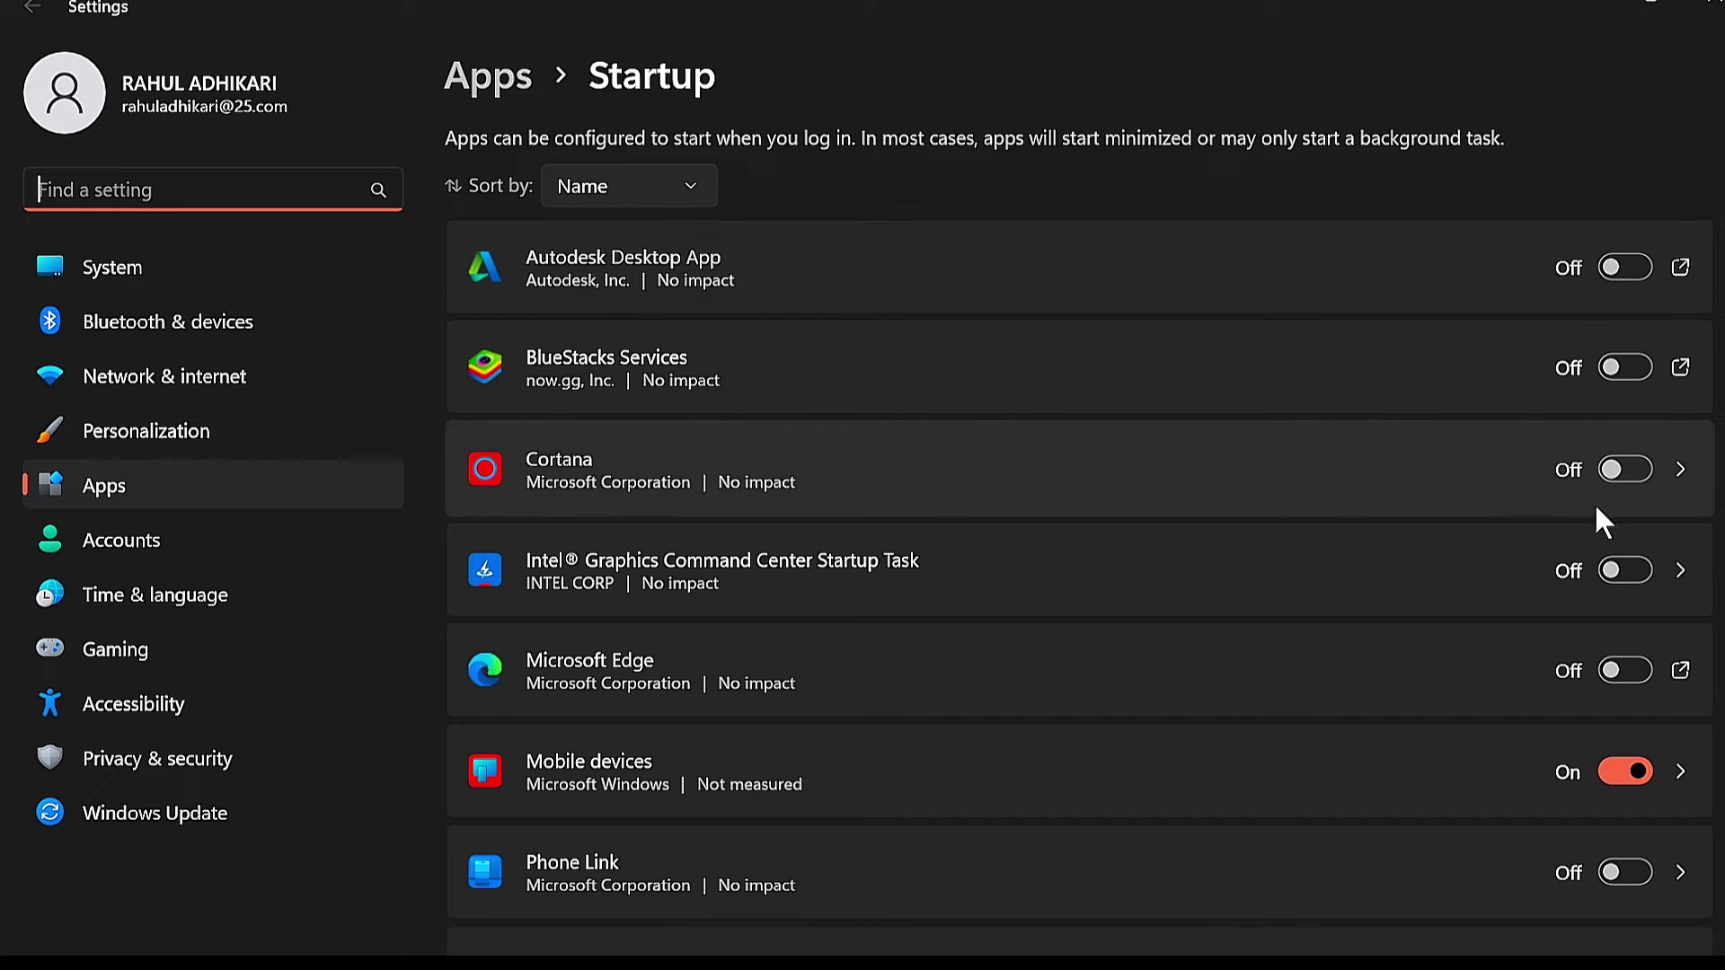
pyautogui.scroll(-1, 1589, 316)
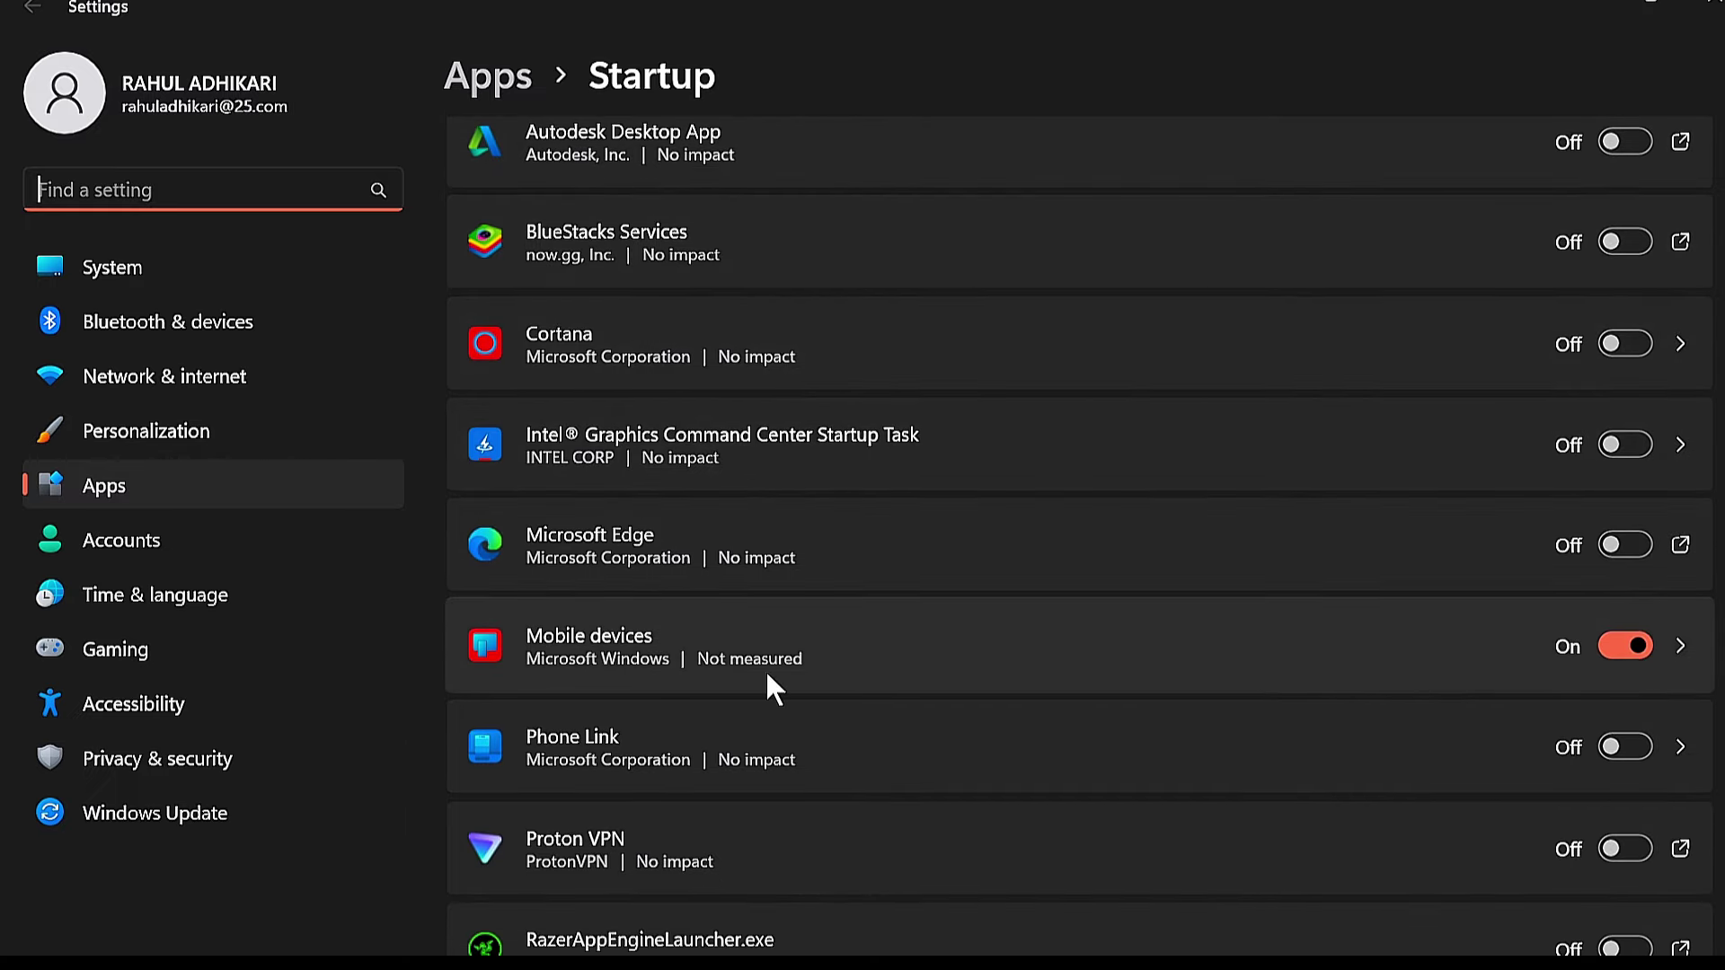
pyautogui.scroll(-1, 947, 617)
pyautogui.scroll(-4, 1081, 721)
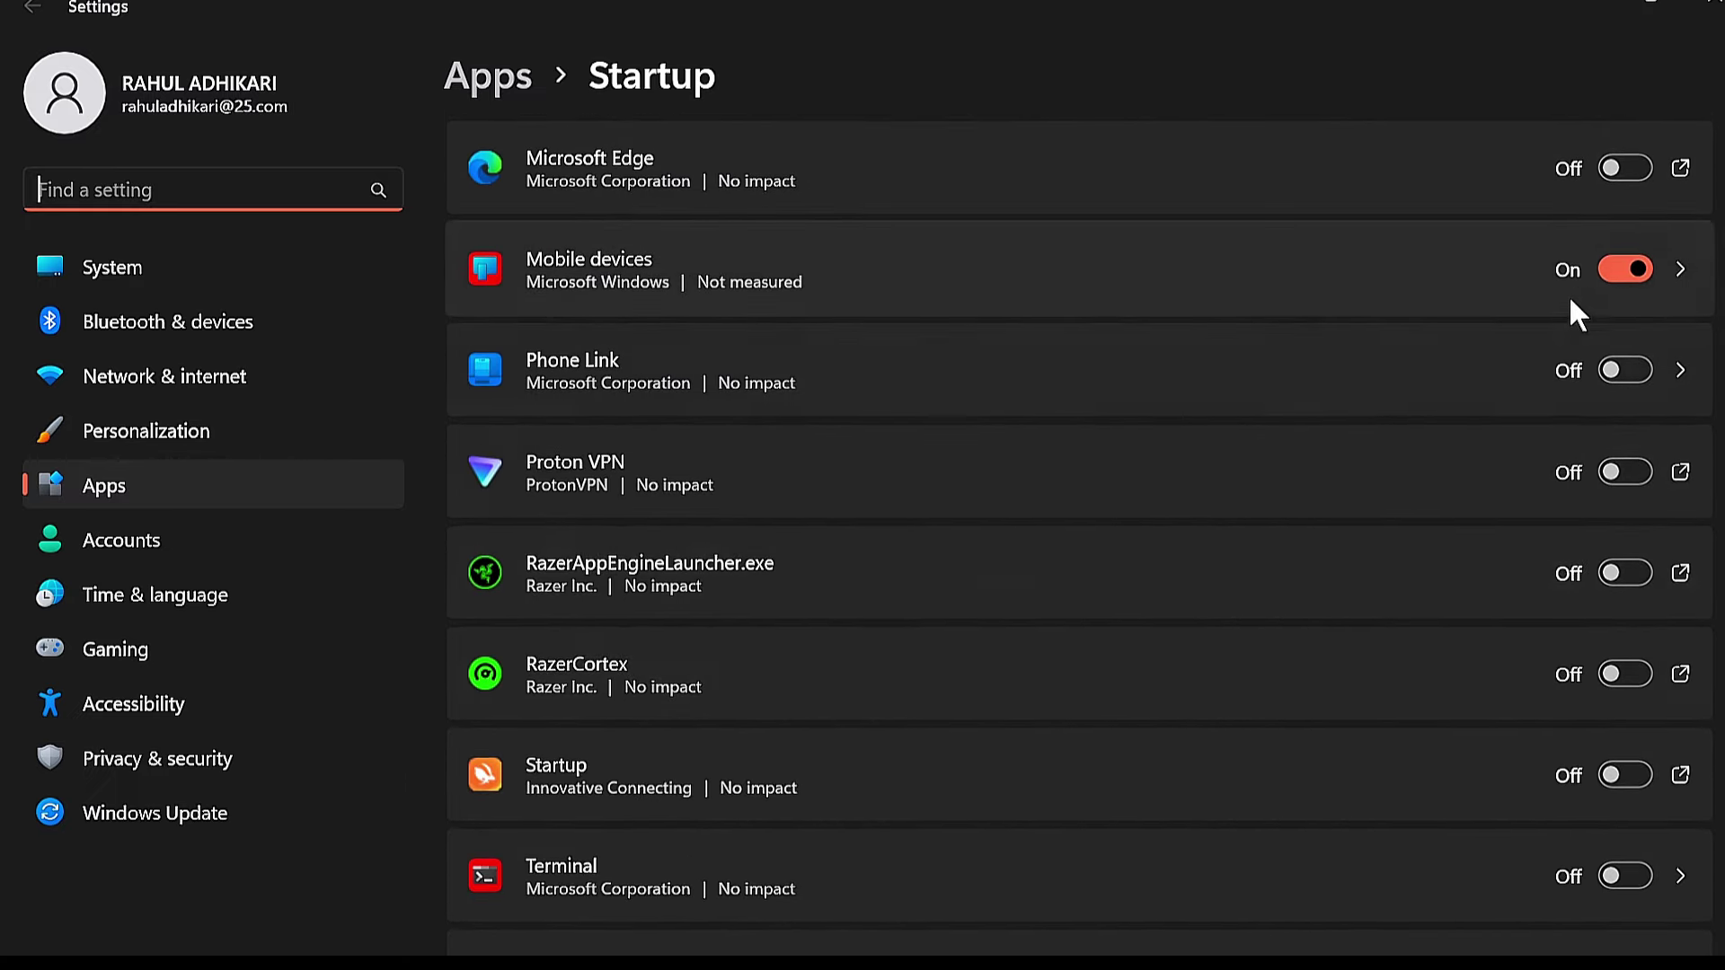
pyautogui.scroll(-1, 1564, 808)
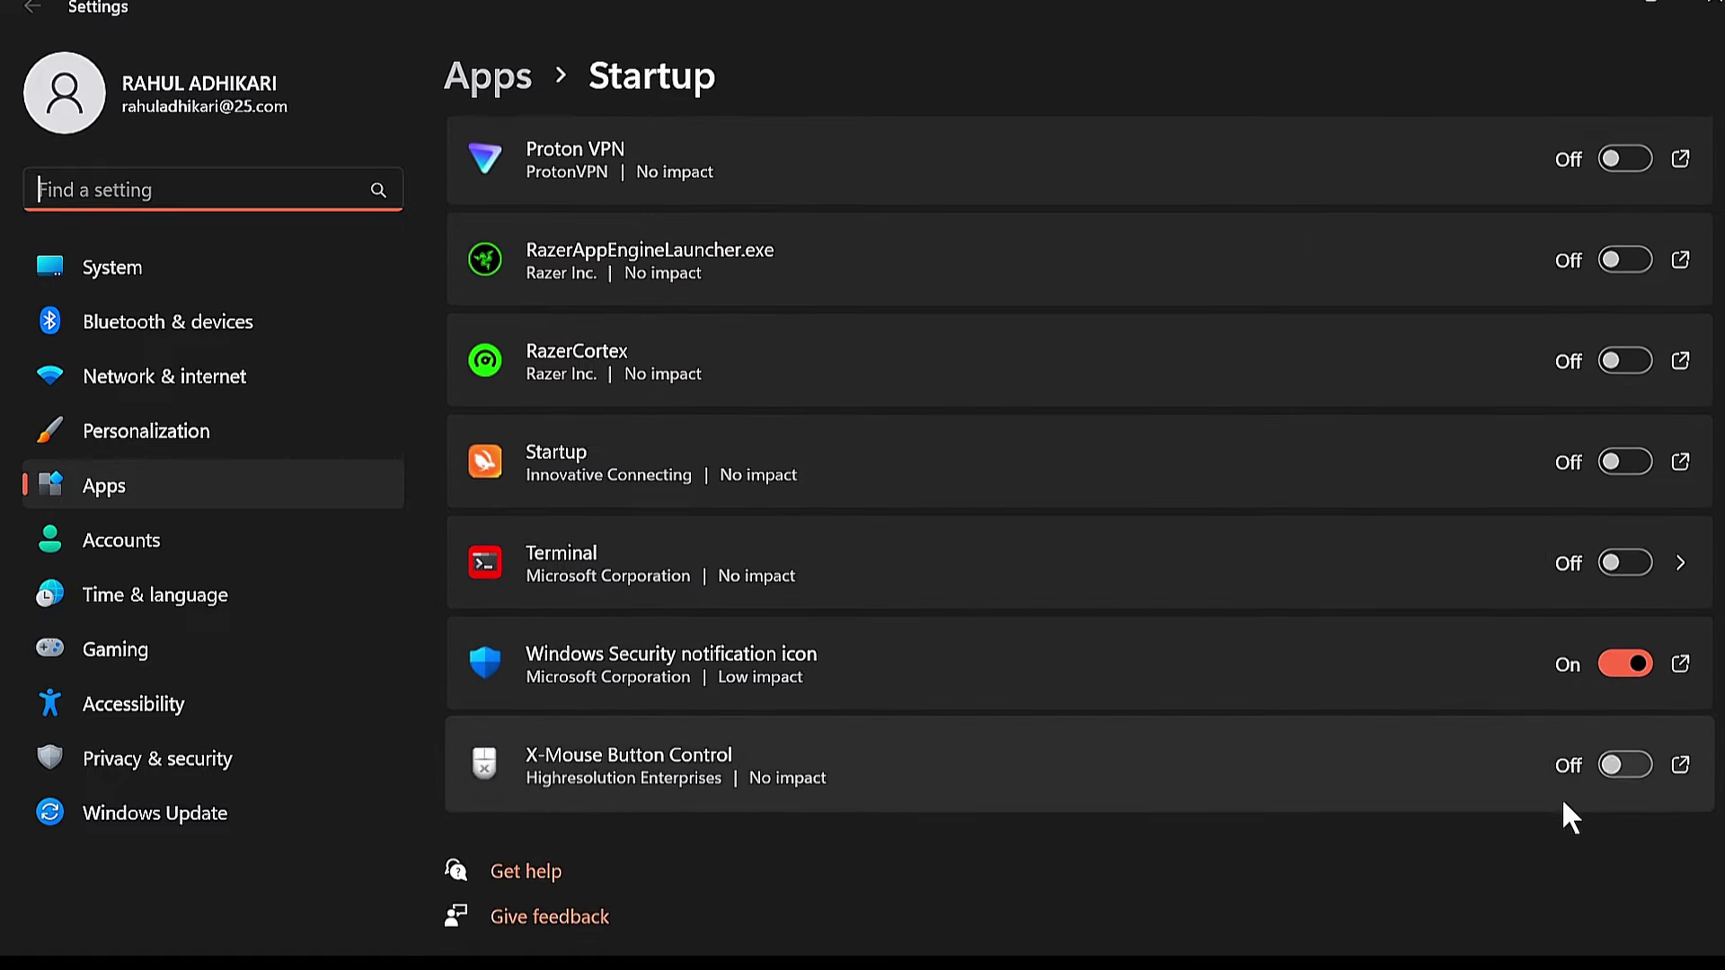
pyautogui.scroll(1, 1375, 660)
pyautogui.scroll(2, 1146, 440)
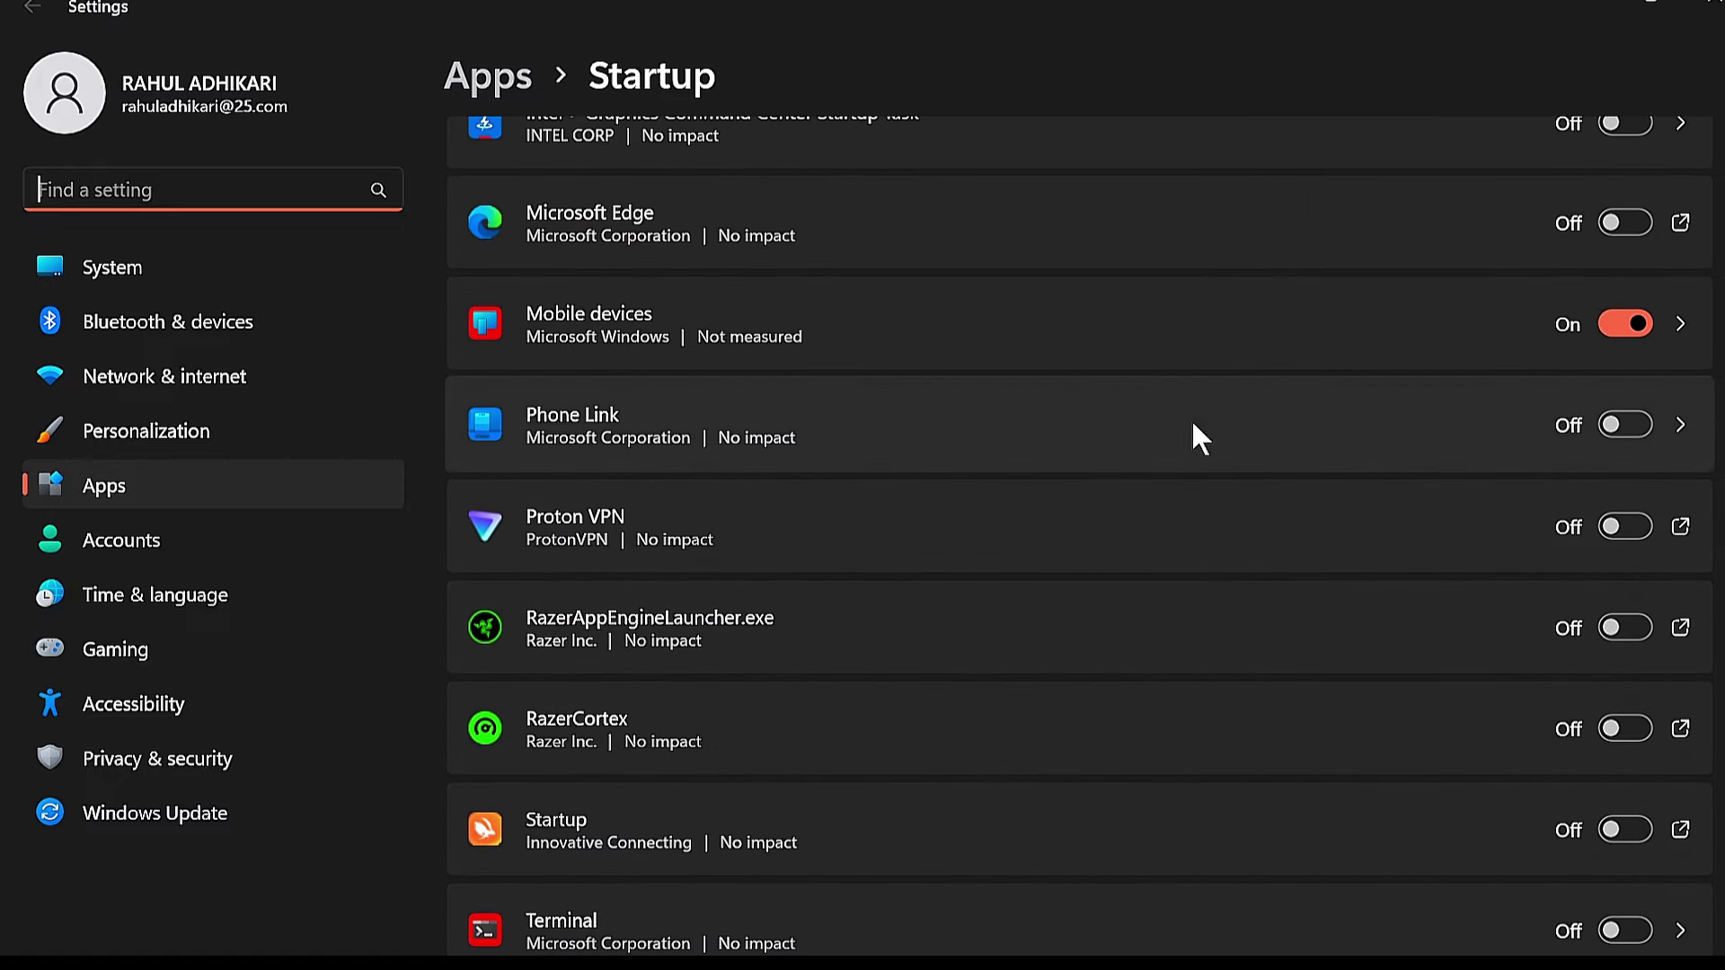
pyautogui.scroll(2, 1177, 454)
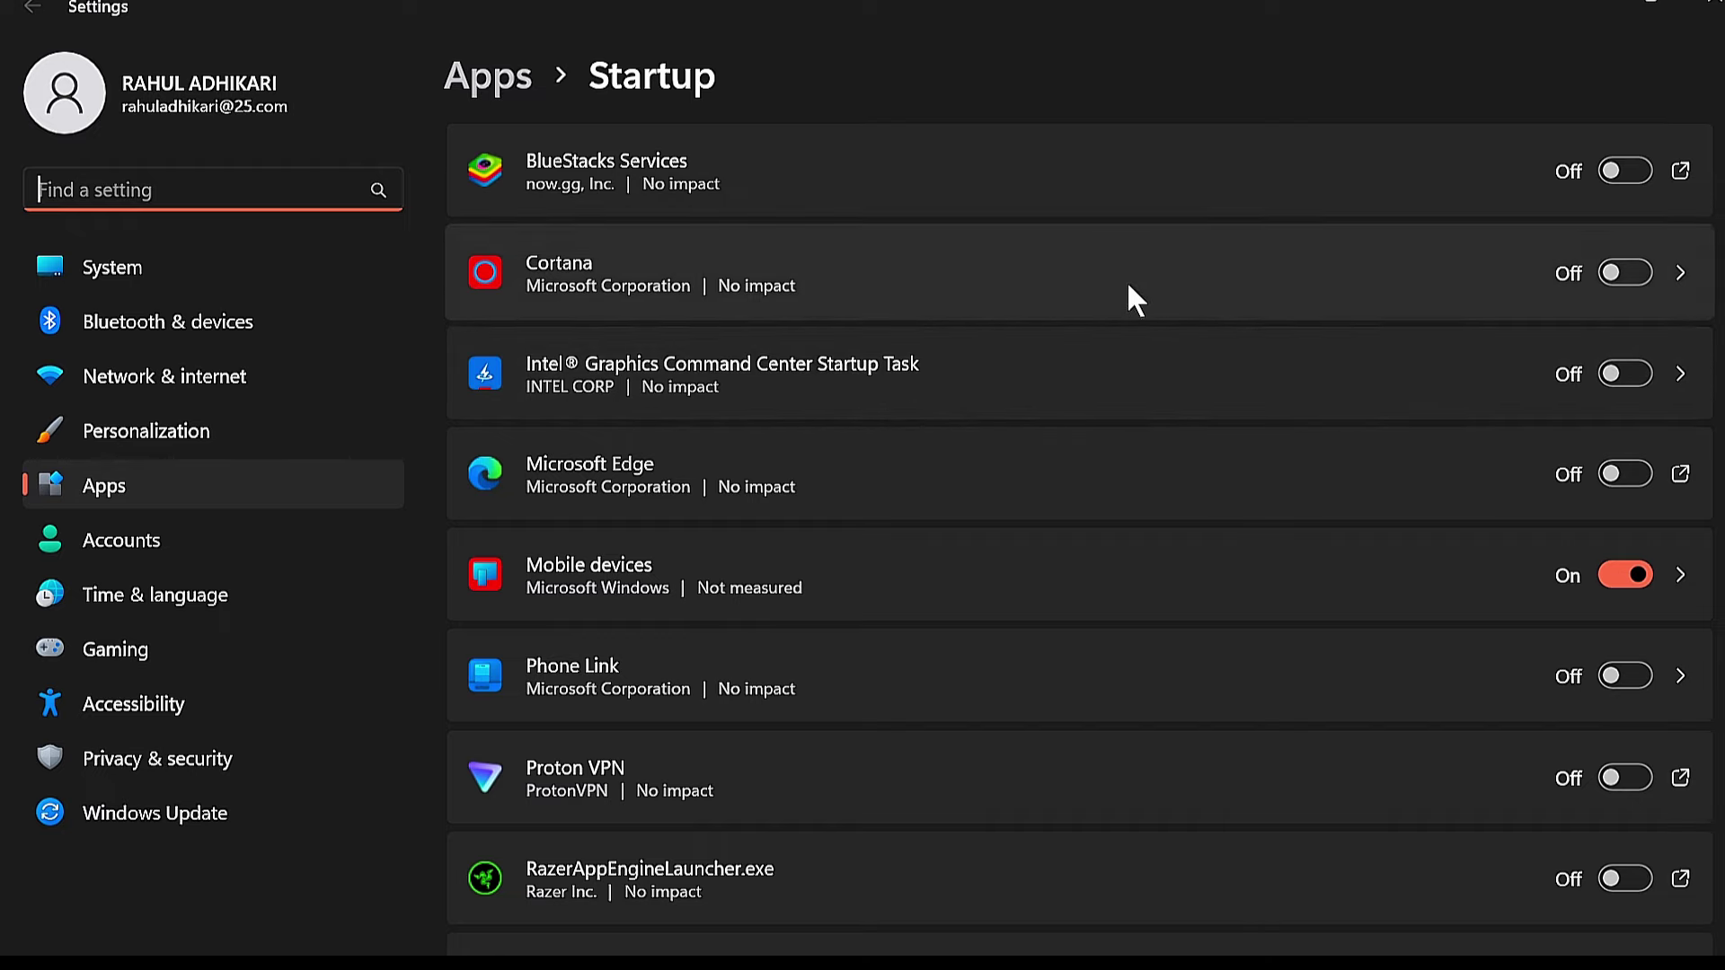
pyautogui.scroll(2, 1125, 286)
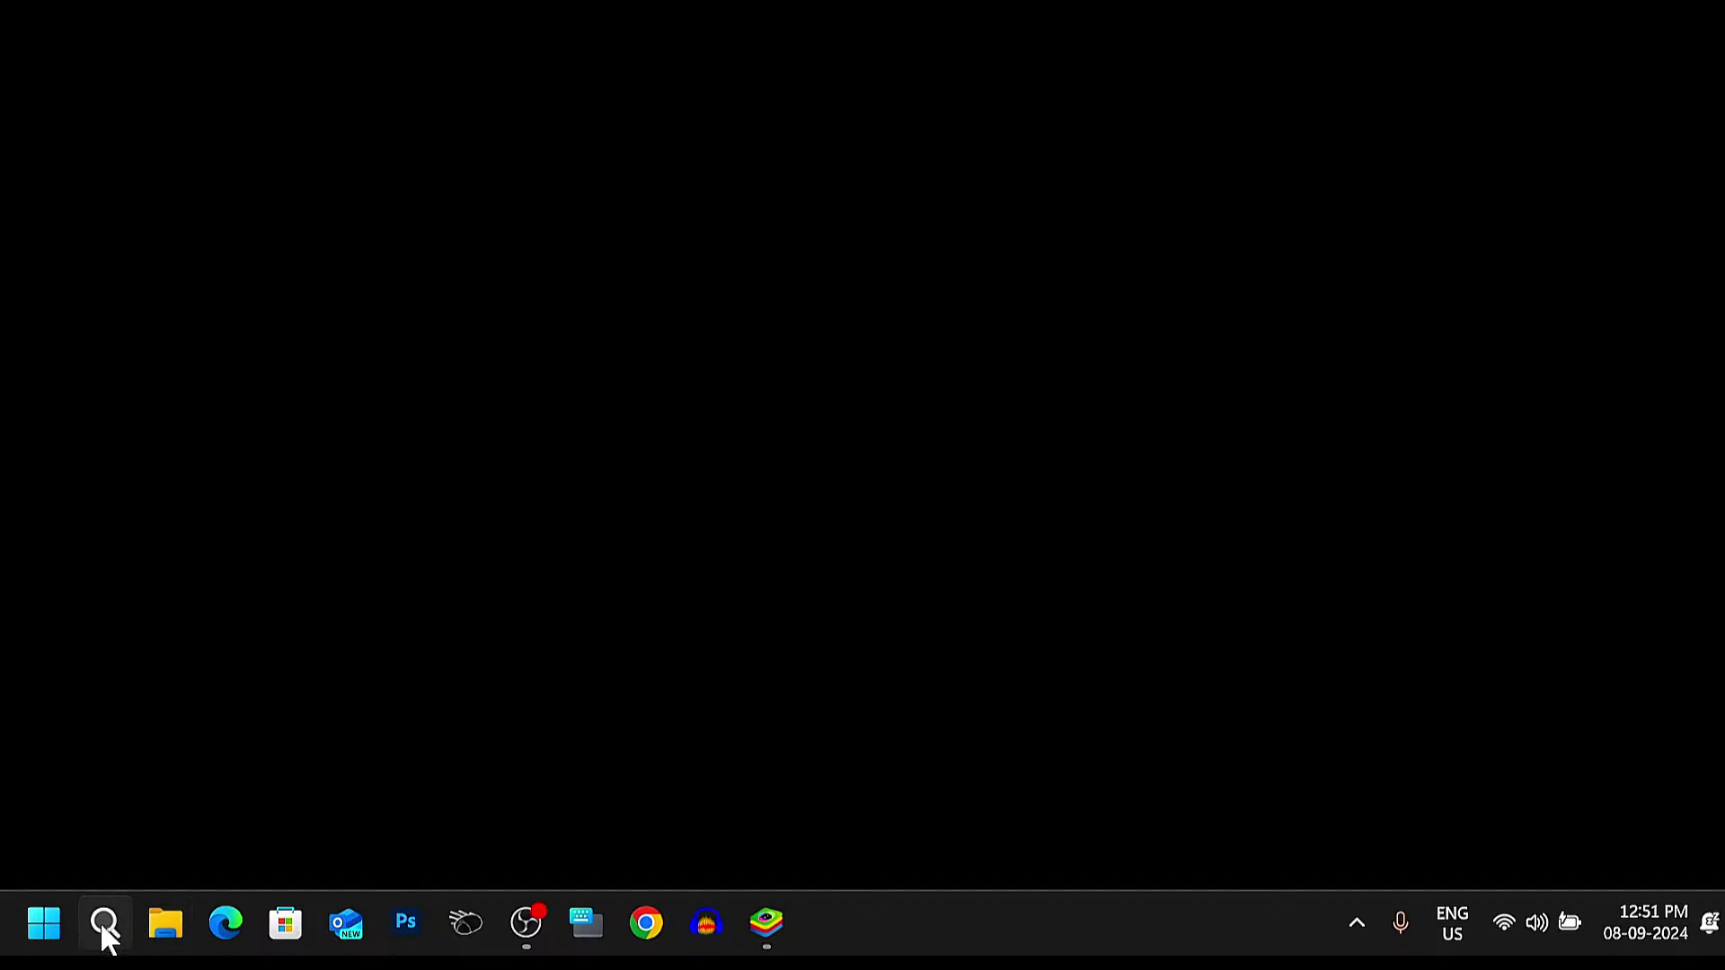
# - Search Windows for "task", open Task Manager, and maximize its window
pyautogui.click(103, 923)
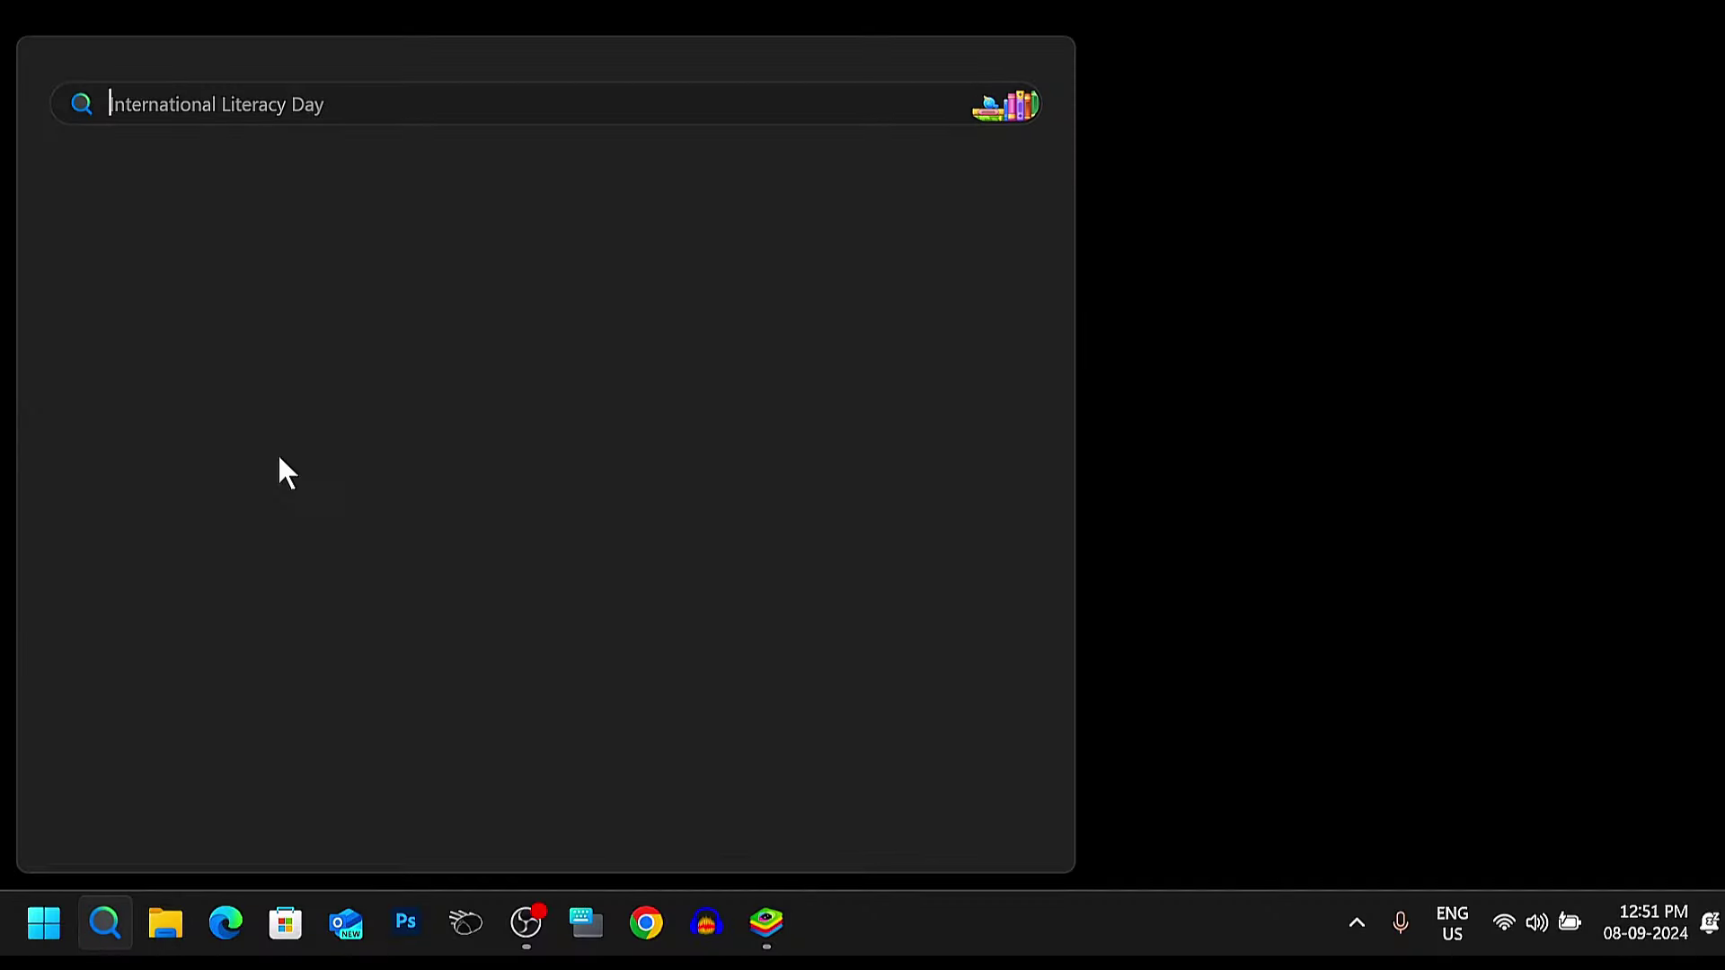
pyautogui.write('task')
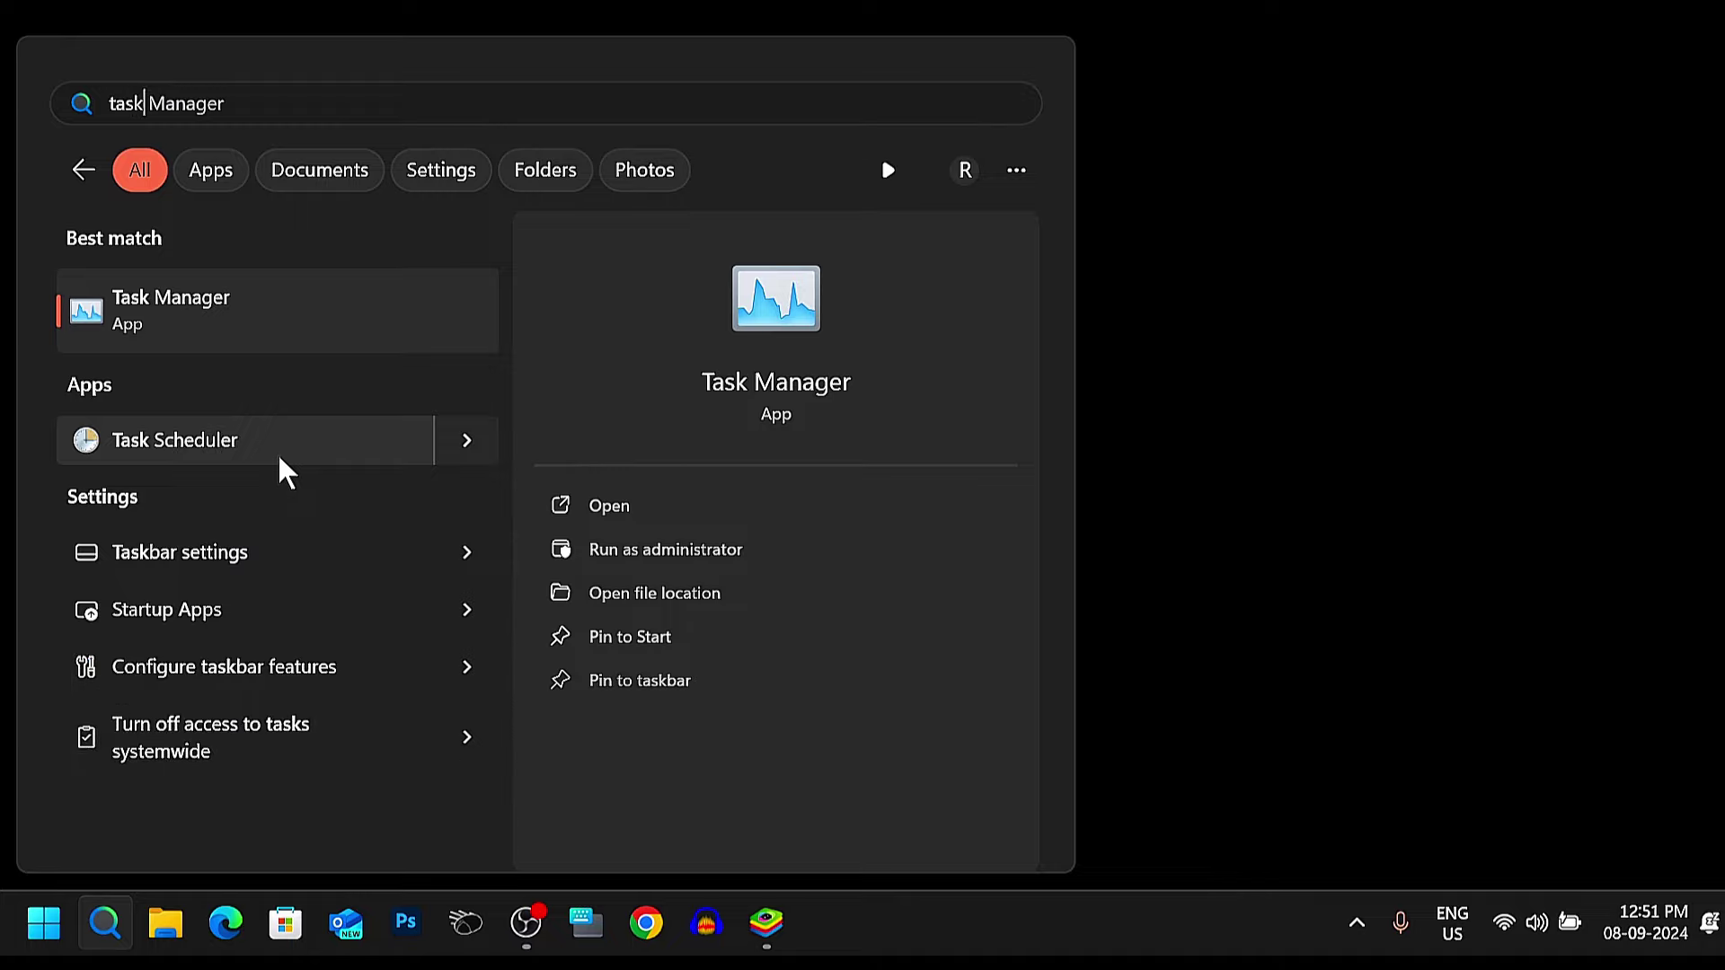
pyautogui.click(252, 293)
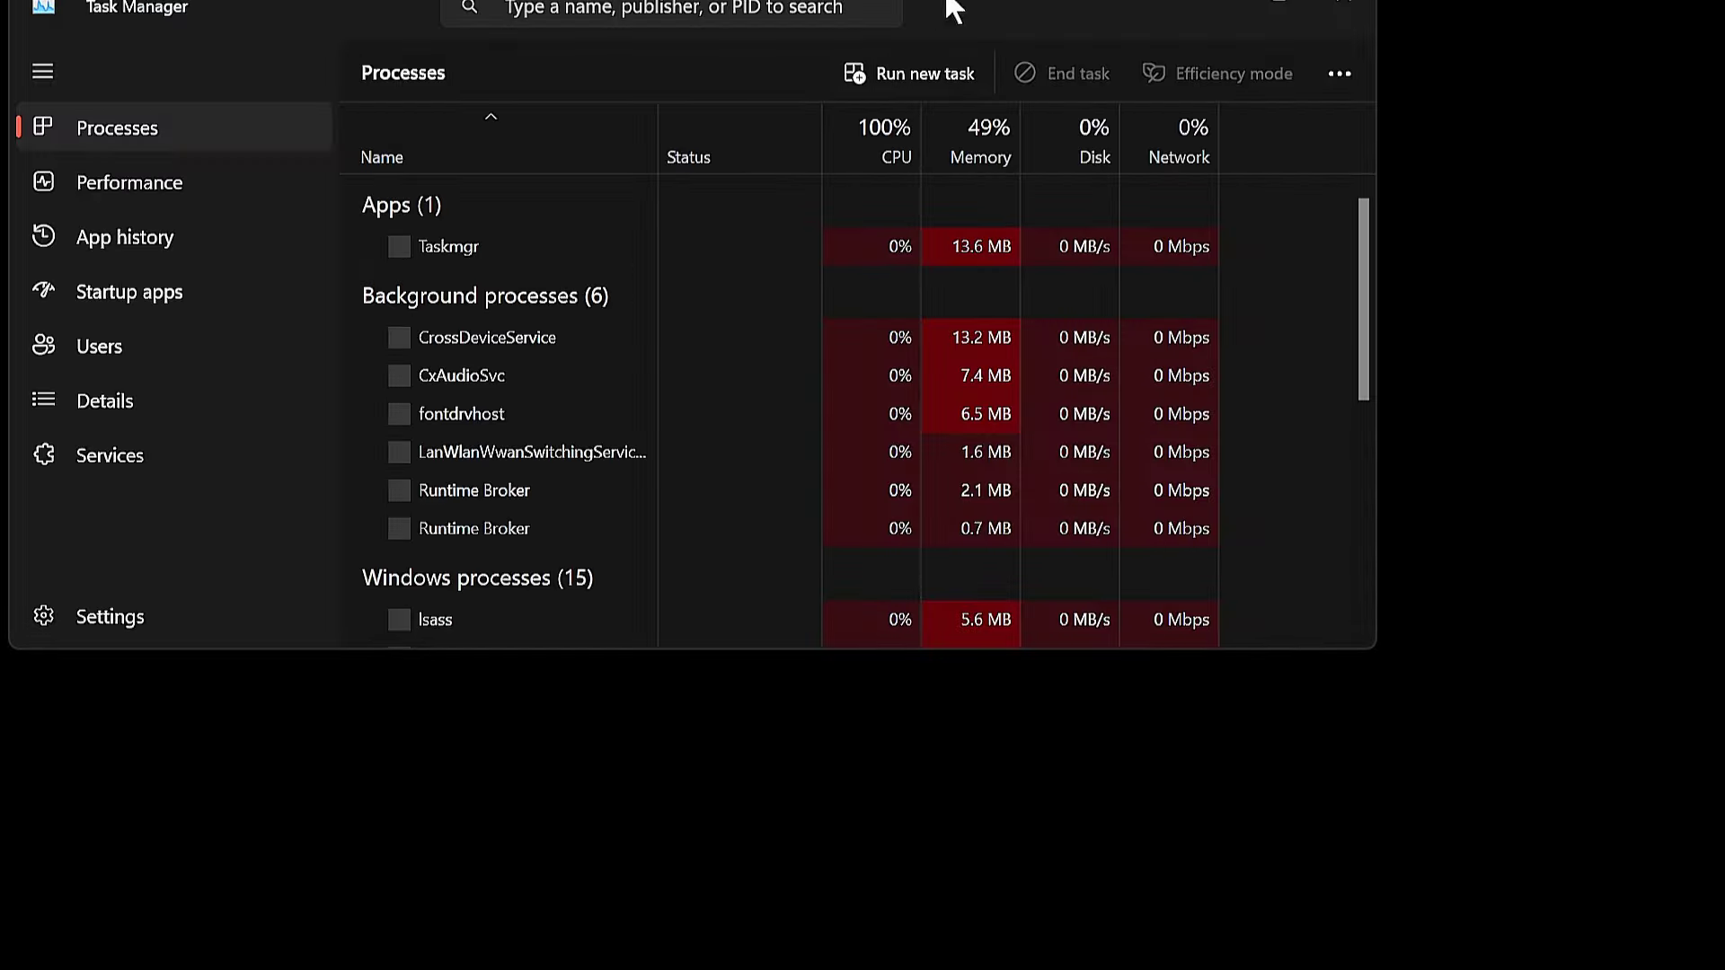
pyautogui.click(1290, 7)
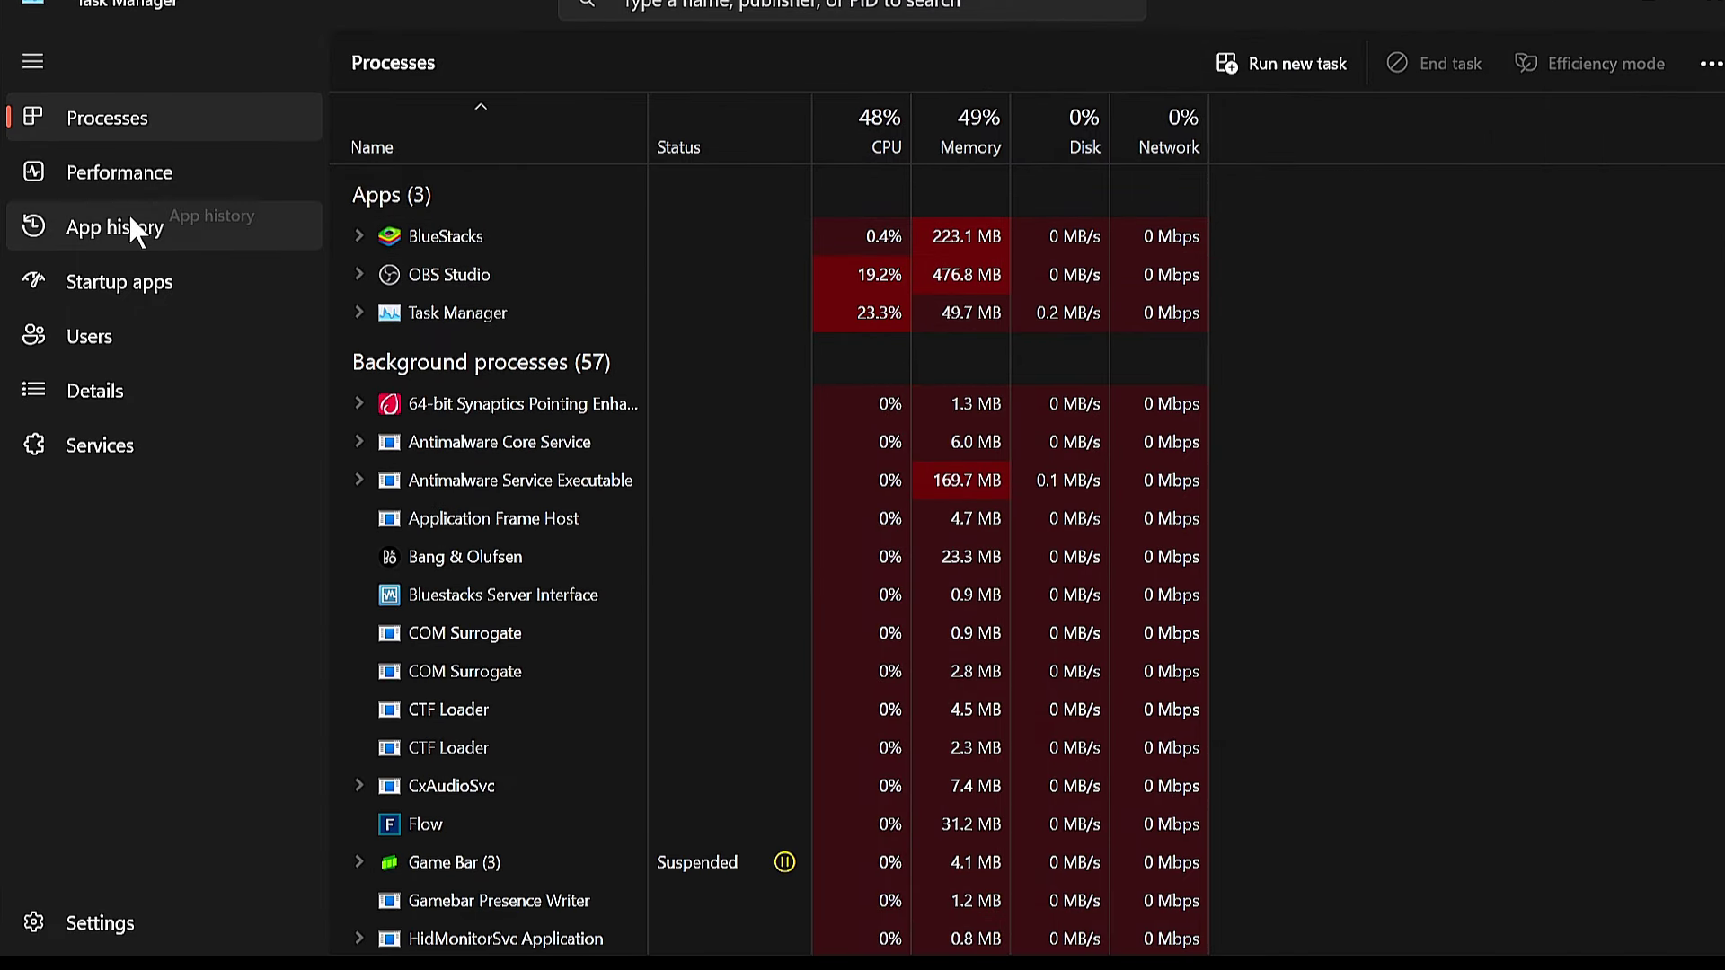
# - Examine the startup apps in Task Manager, selecting individual entries to check their status and startup impact
pyautogui.click(217, 279)
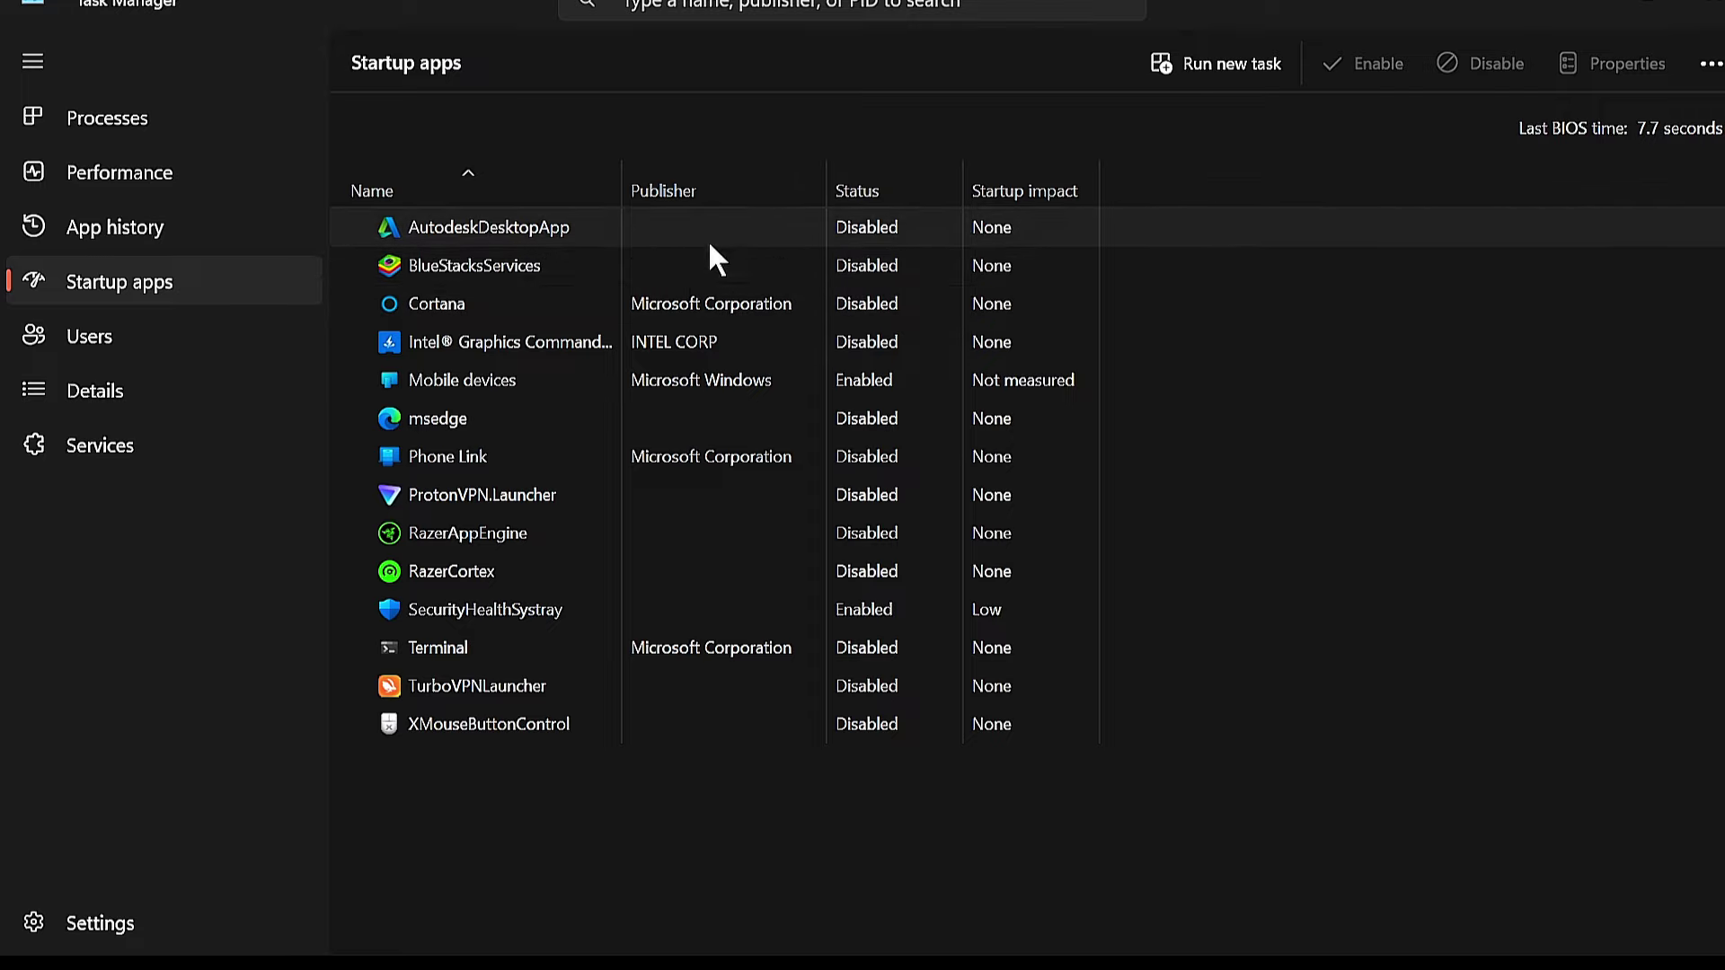
pyautogui.click(666, 223)
pyautogui.click(854, 271)
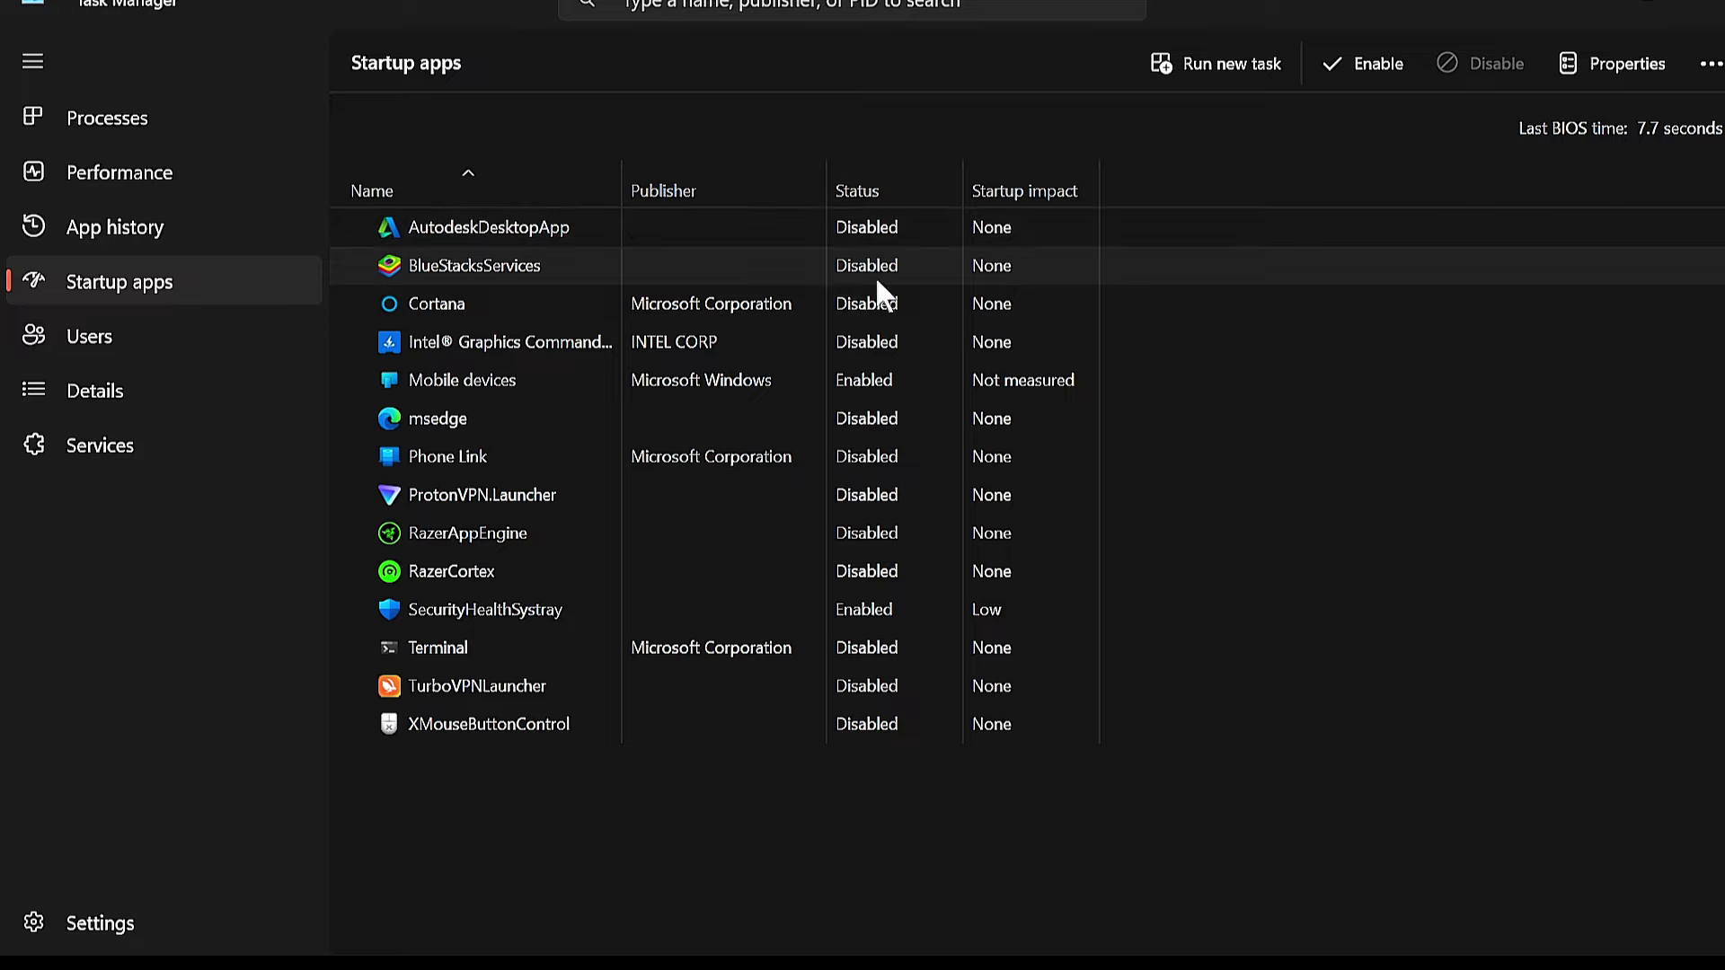
pyautogui.click(855, 343)
pyautogui.click(859, 371)
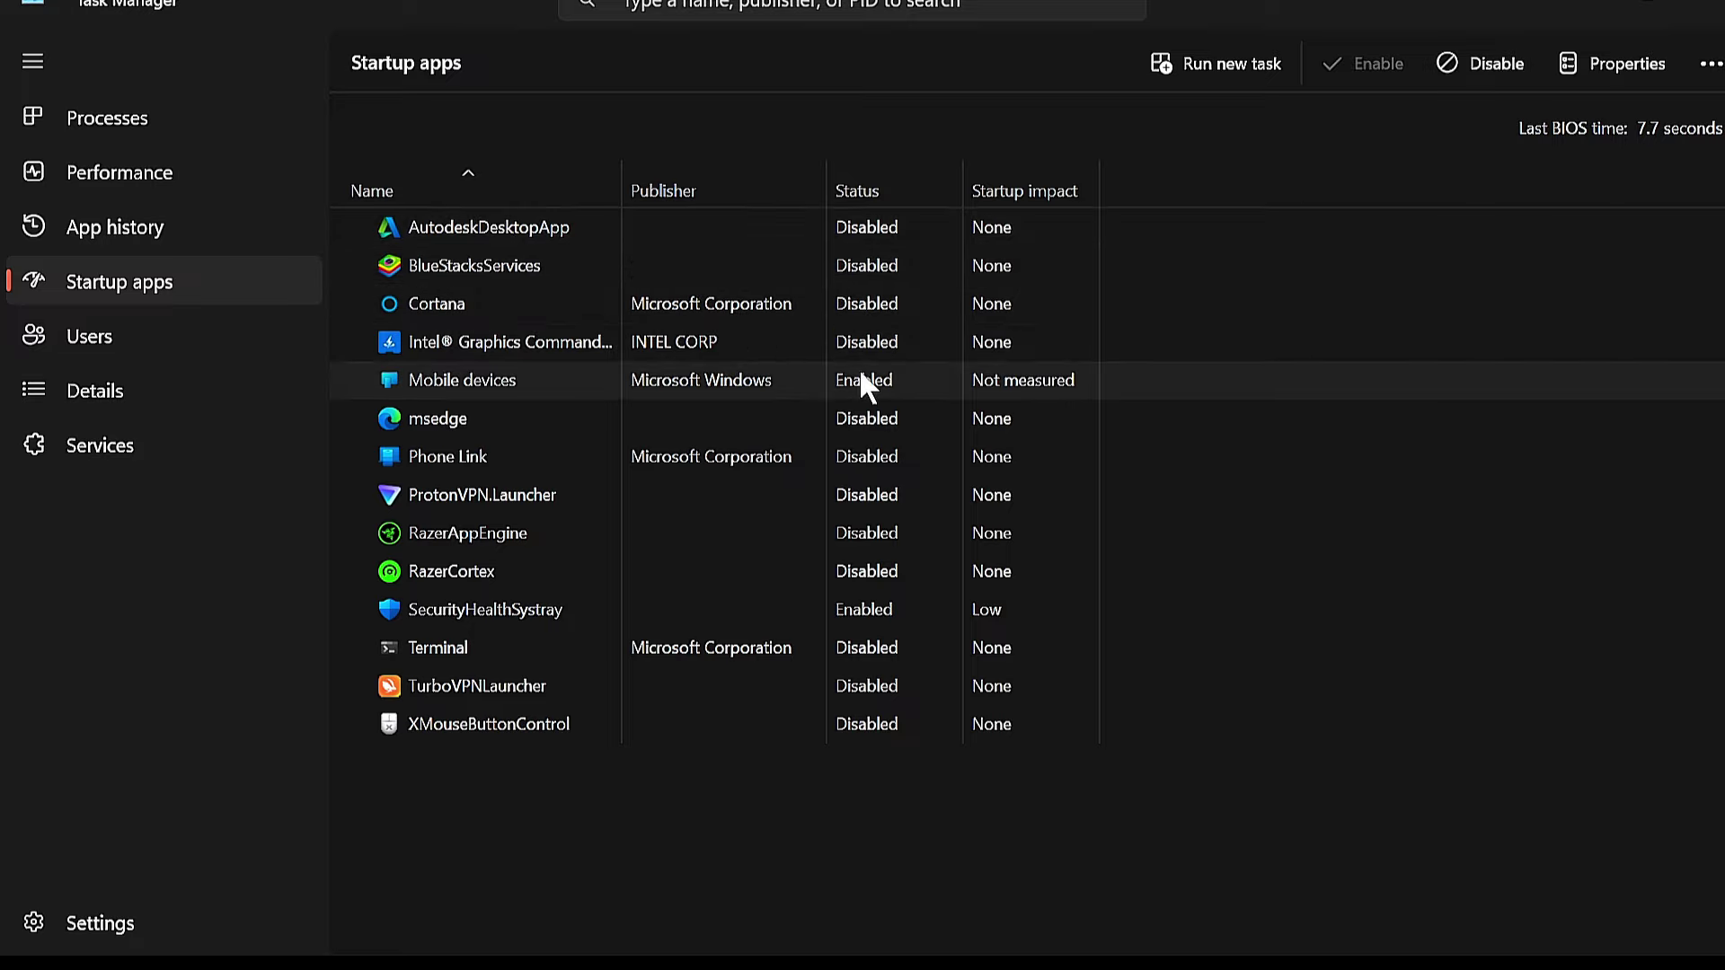
pyautogui.click(527, 417)
pyautogui.click(746, 496)
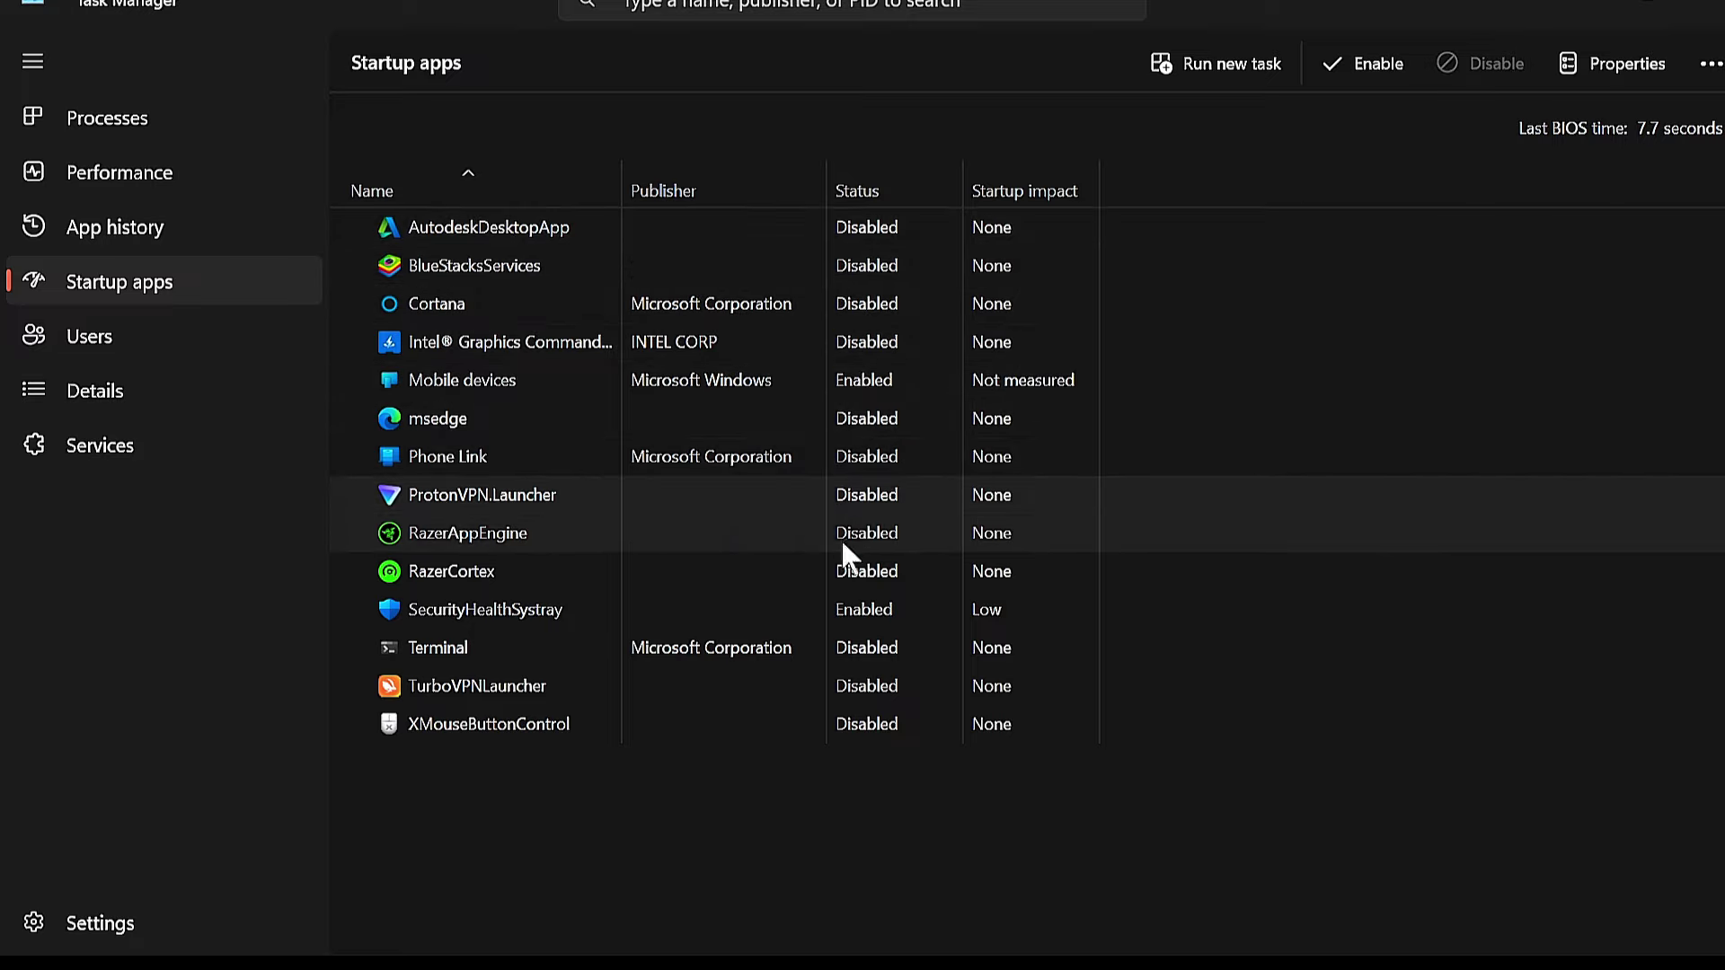
pyautogui.click(843, 606)
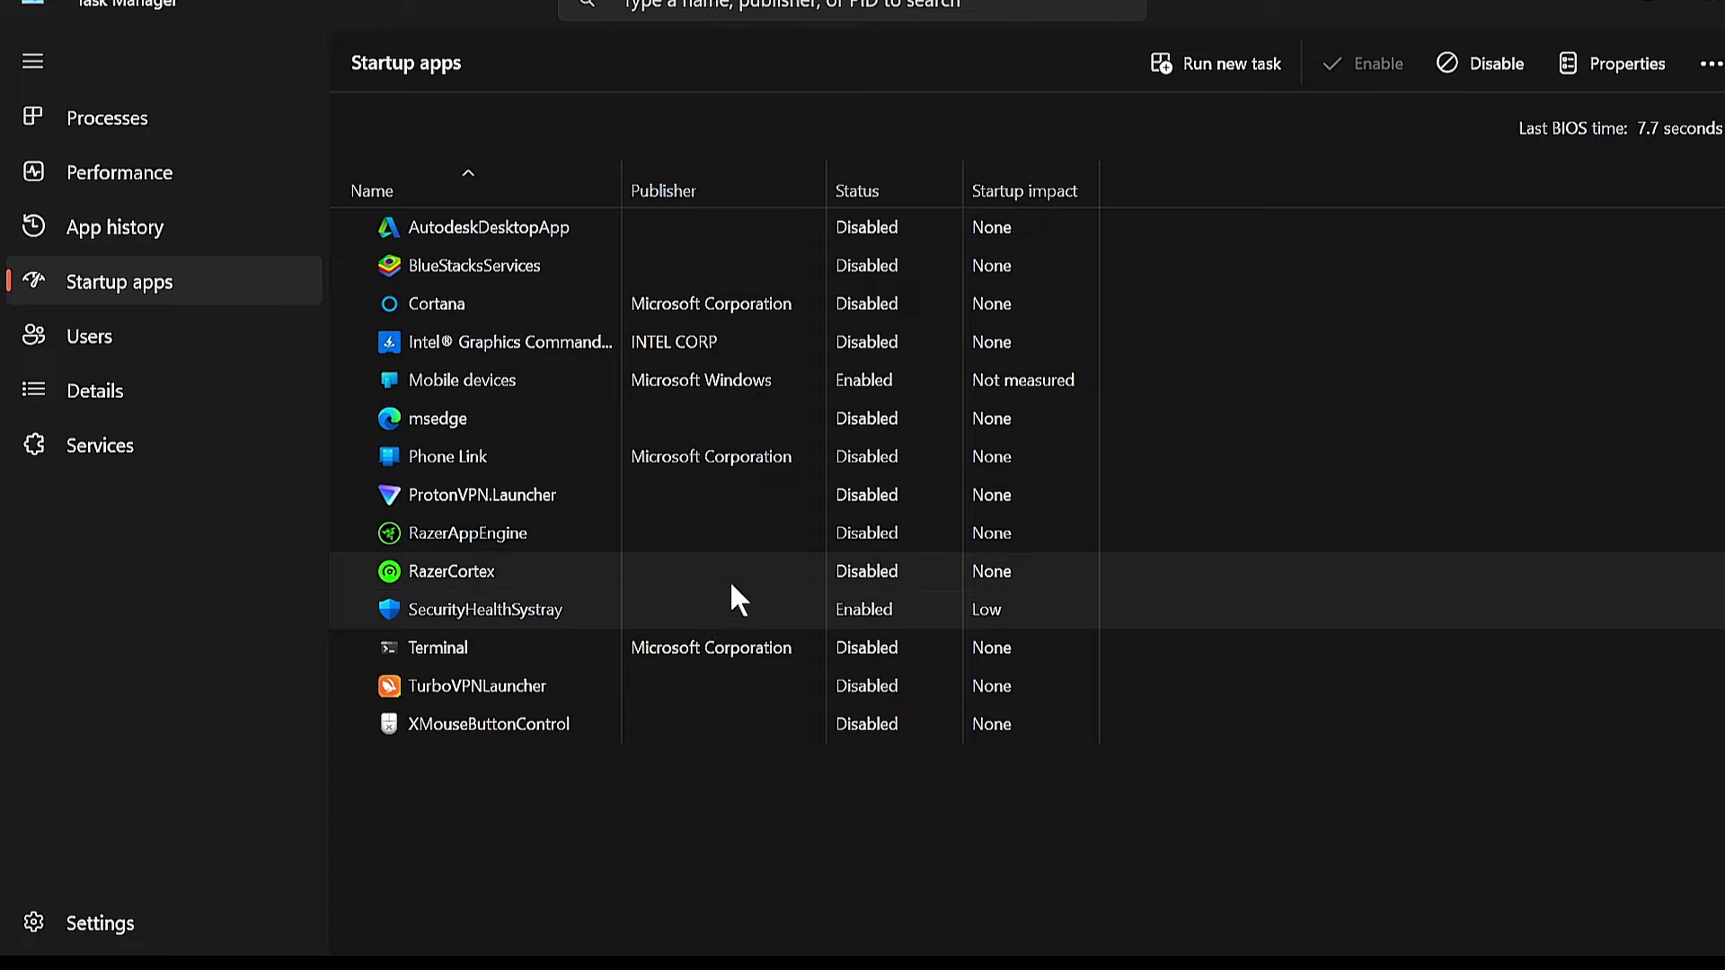
# - Show the running processes, select BlueStacks, and bring up its window to check it is open before returning to Task Manager
pyautogui.click(152, 115)
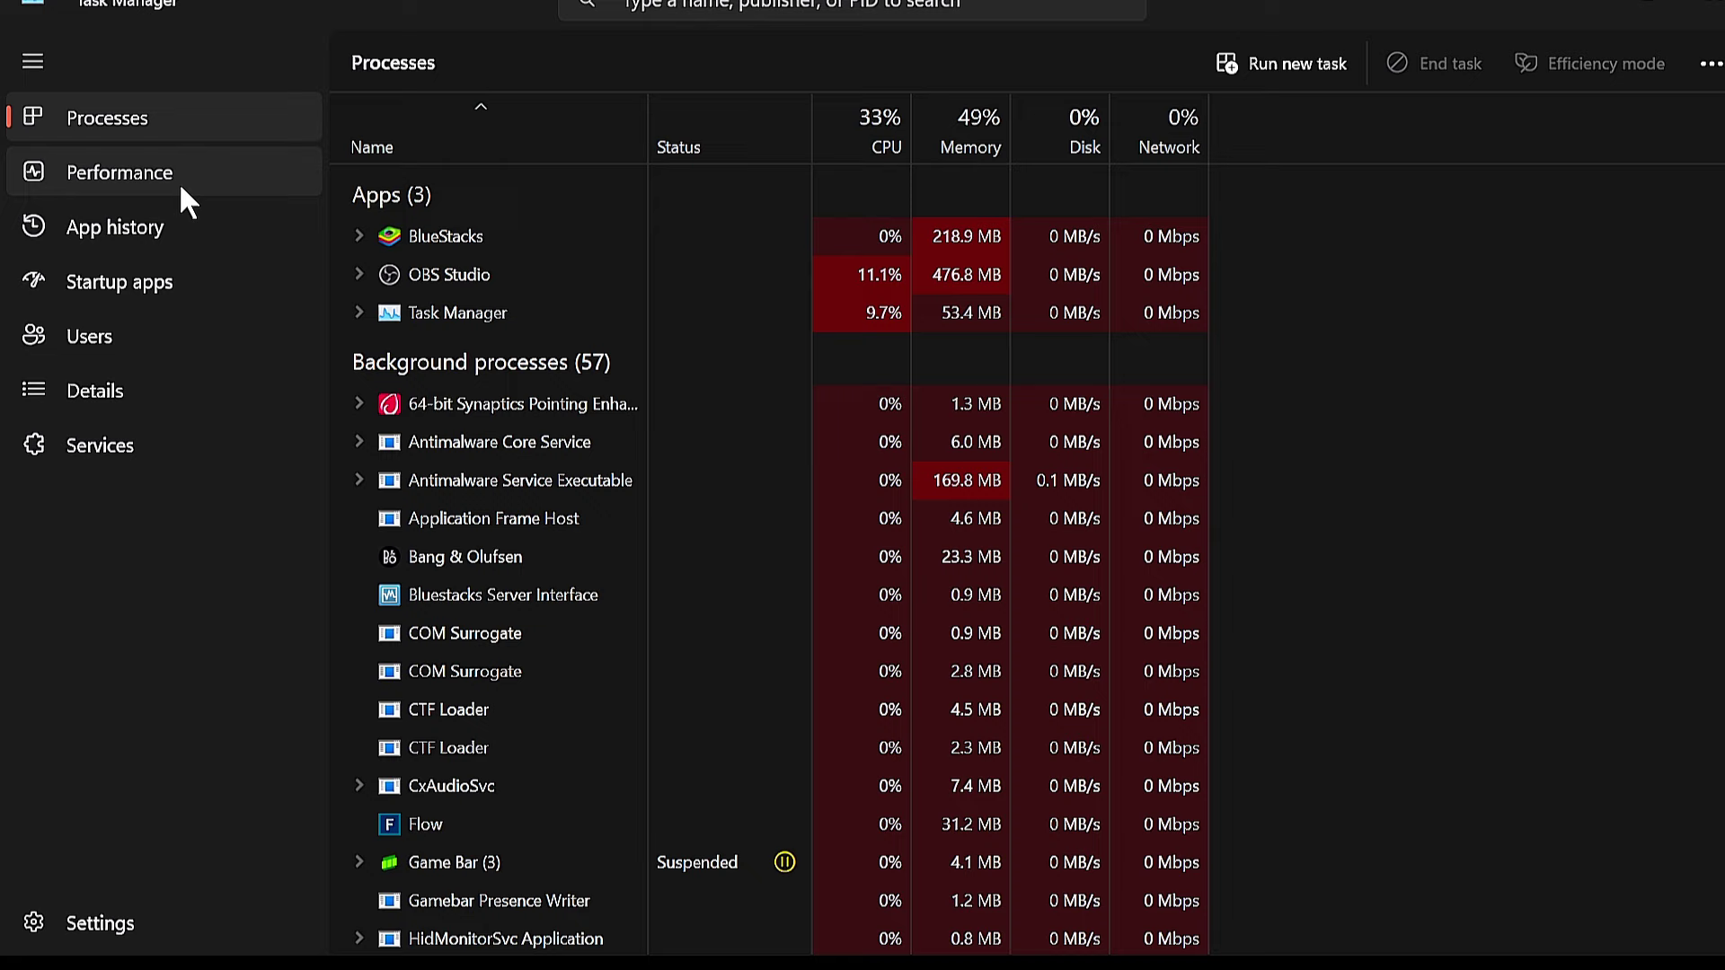
pyautogui.click(473, 236)
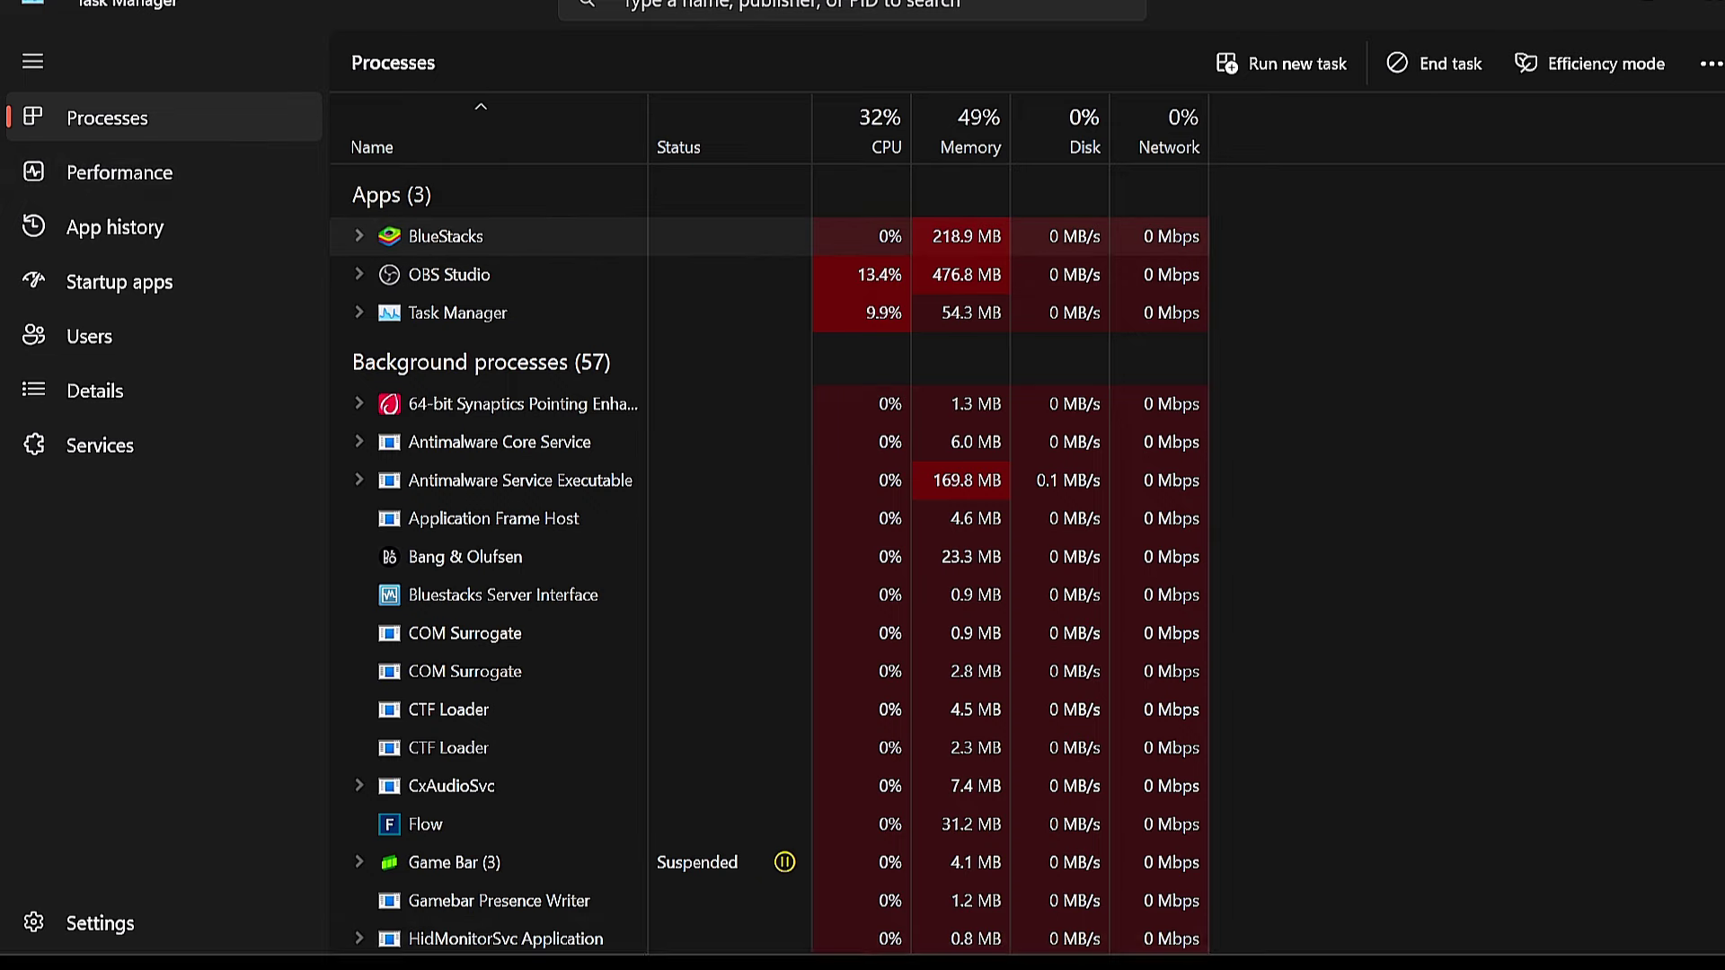
pyautogui.click(770, 920)
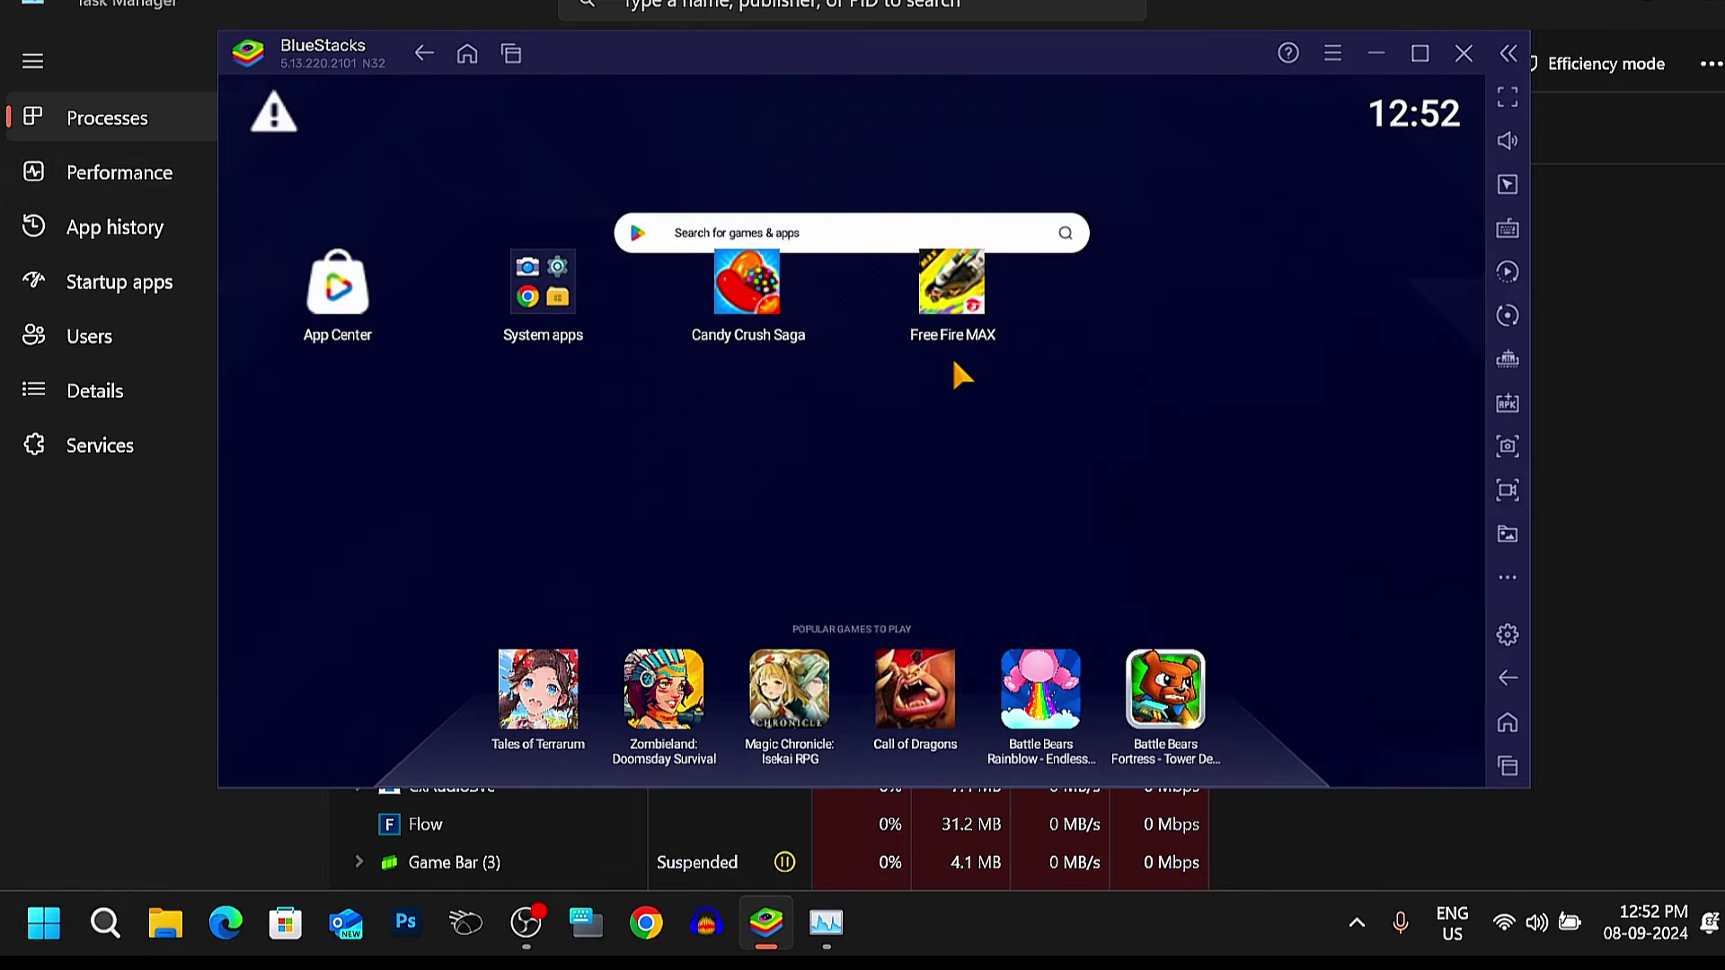
pyautogui.click(828, 933)
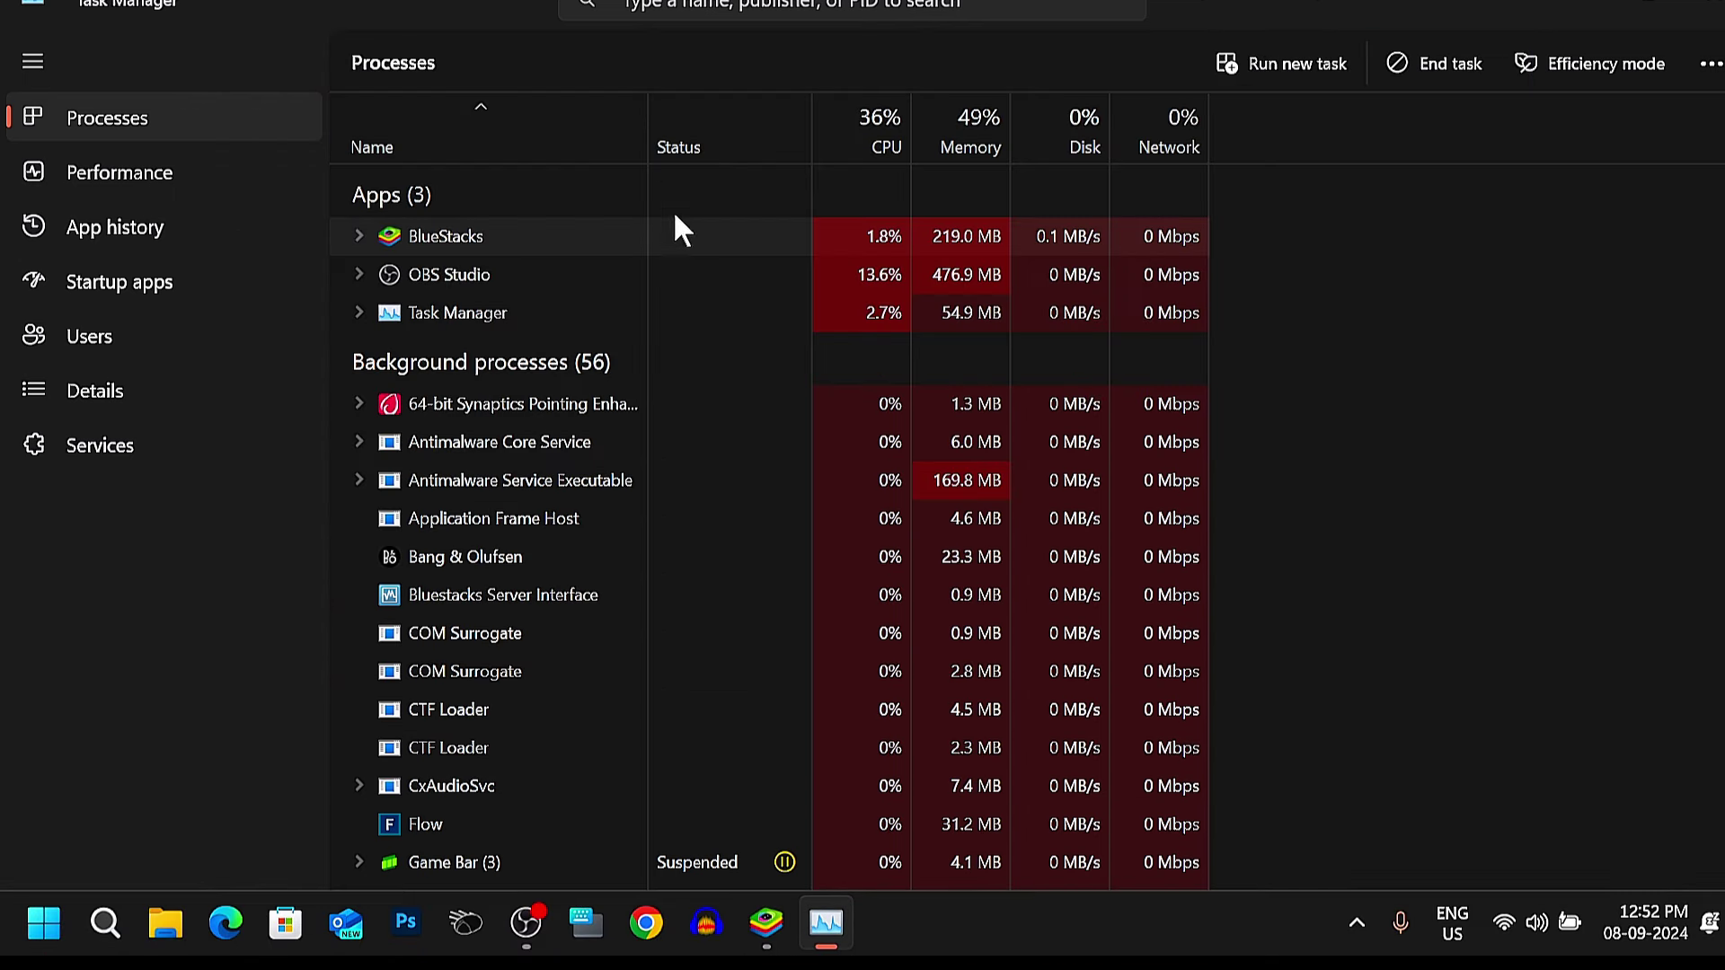
# - Expand the BlueStacks app entry and go to the details of its process
pyautogui.rightClick(467, 236)
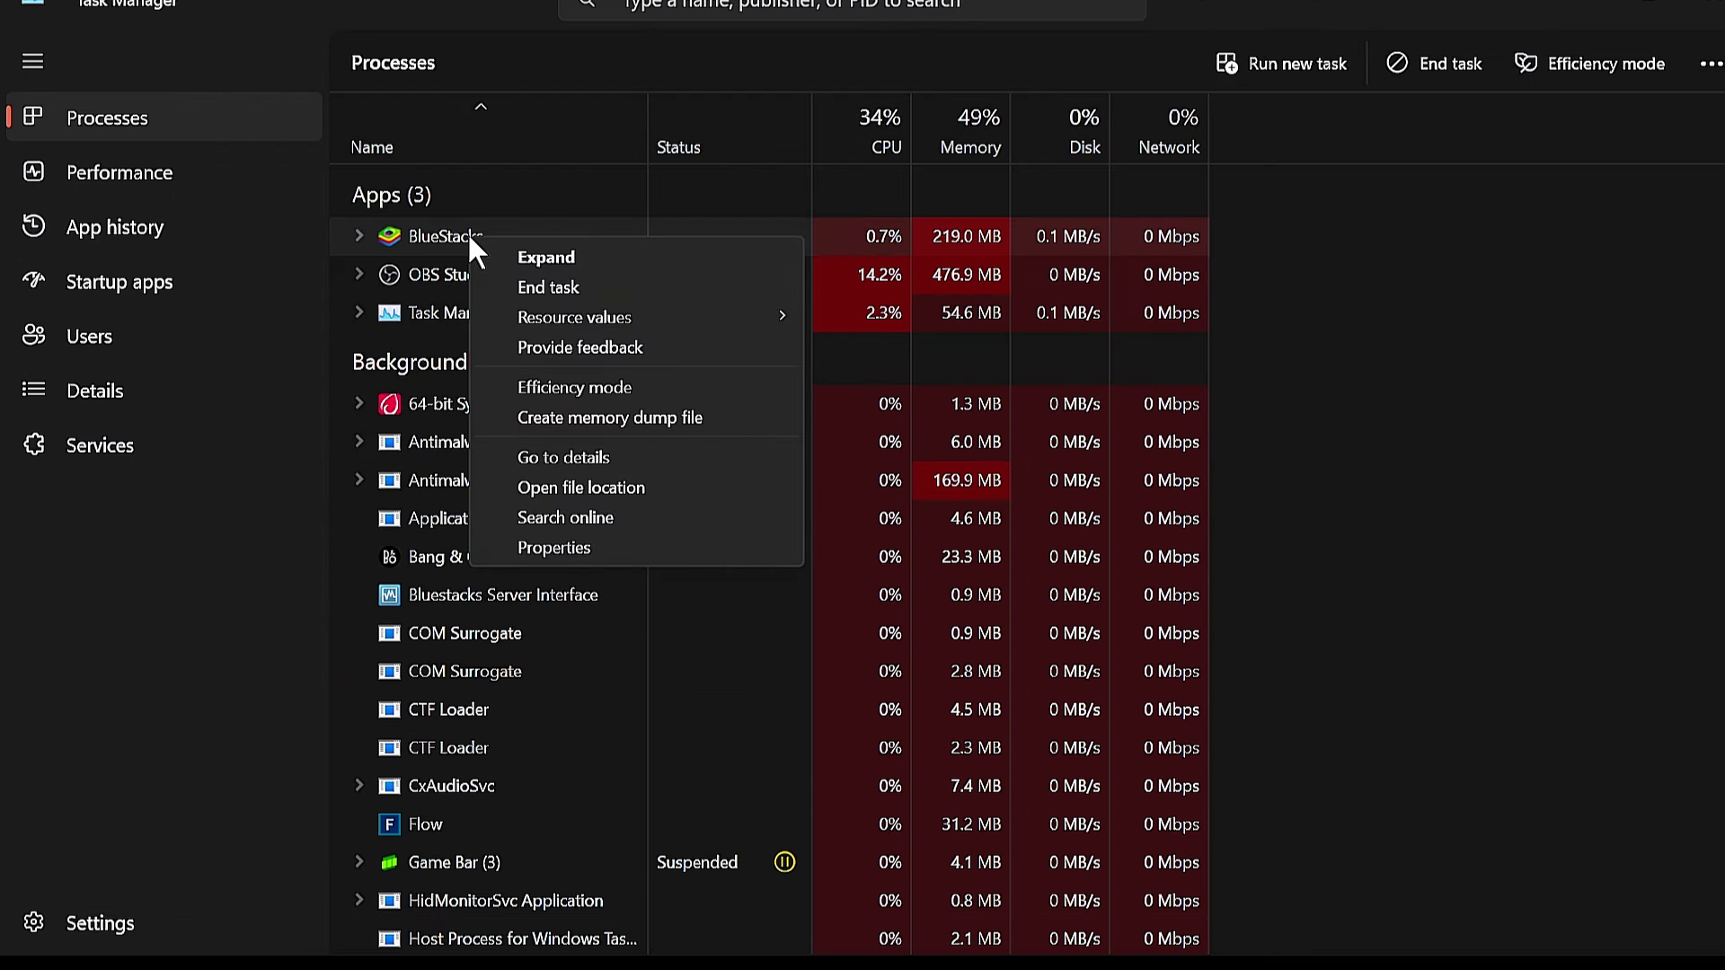
pyautogui.click(569, 257)
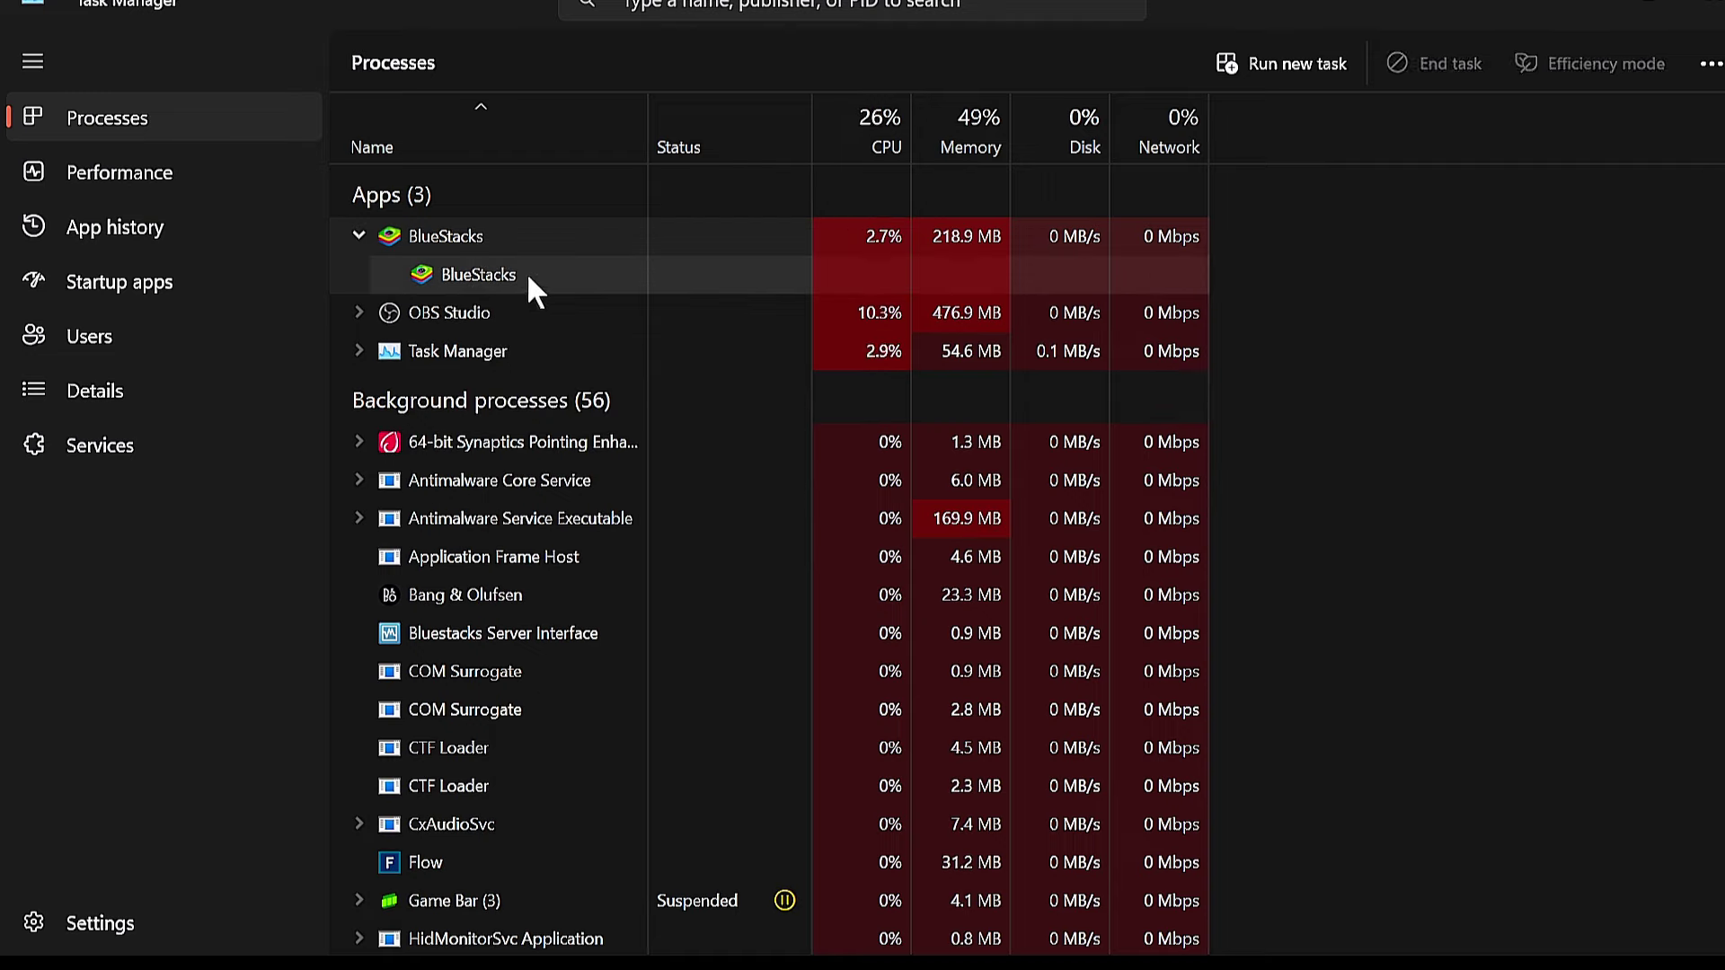
pyautogui.rightClick(528, 275)
pyautogui.click(526, 272)
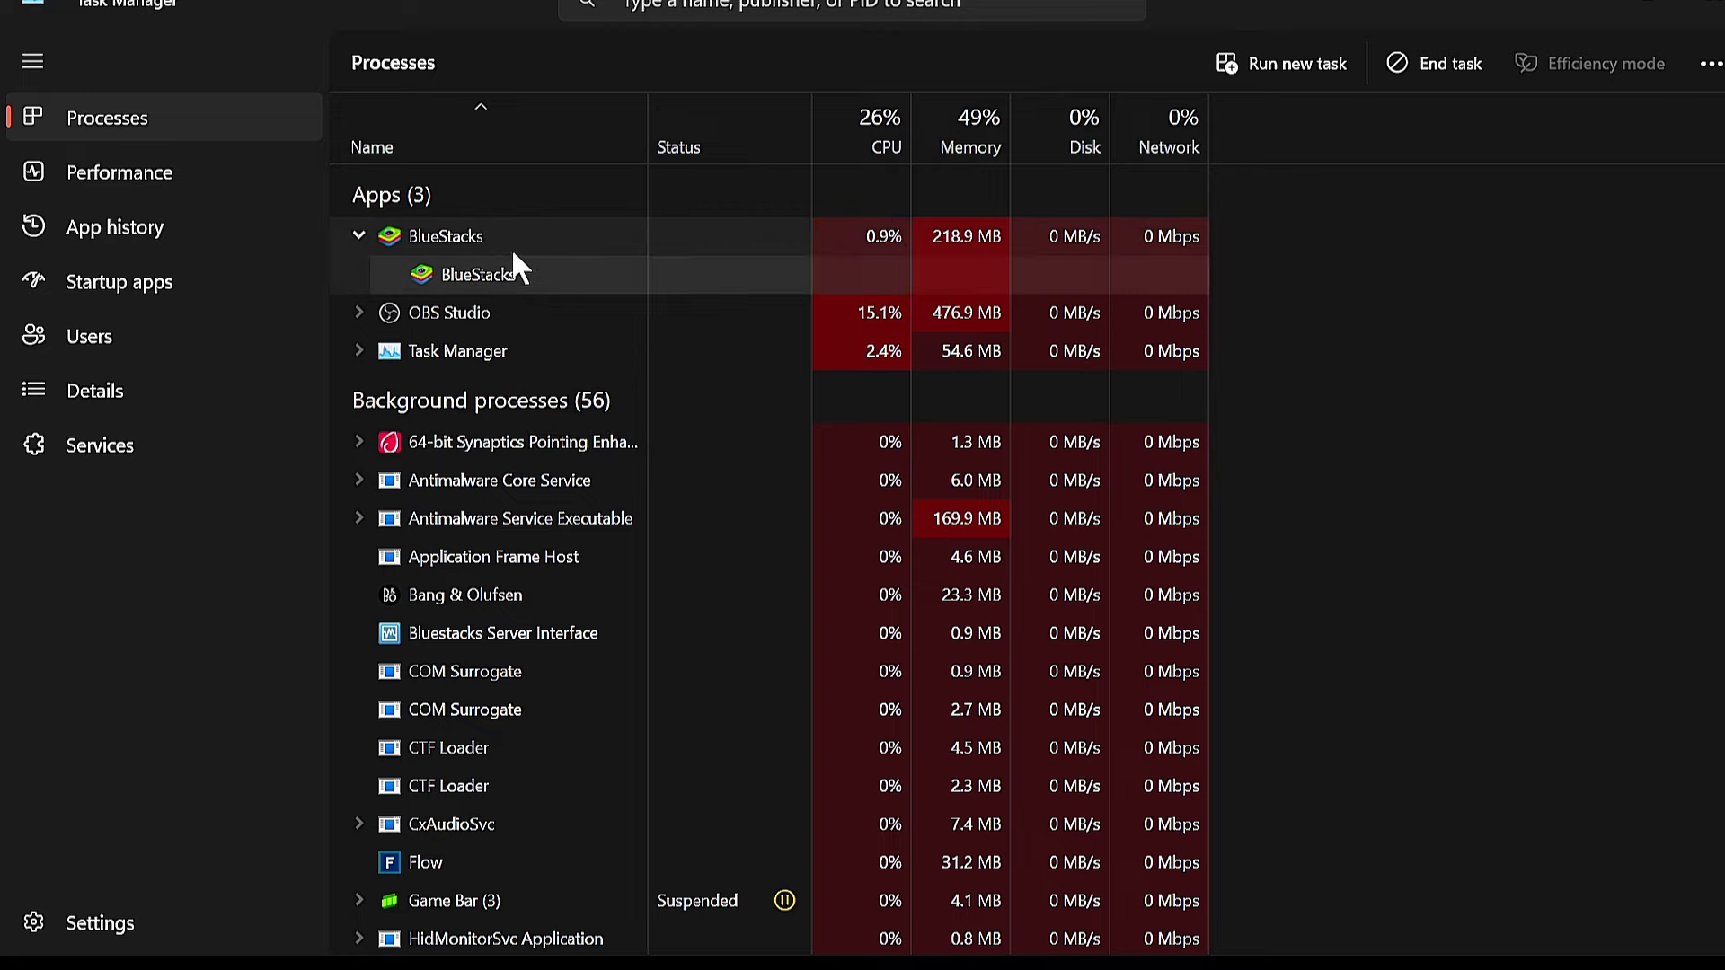
pyautogui.rightClick(505, 234)
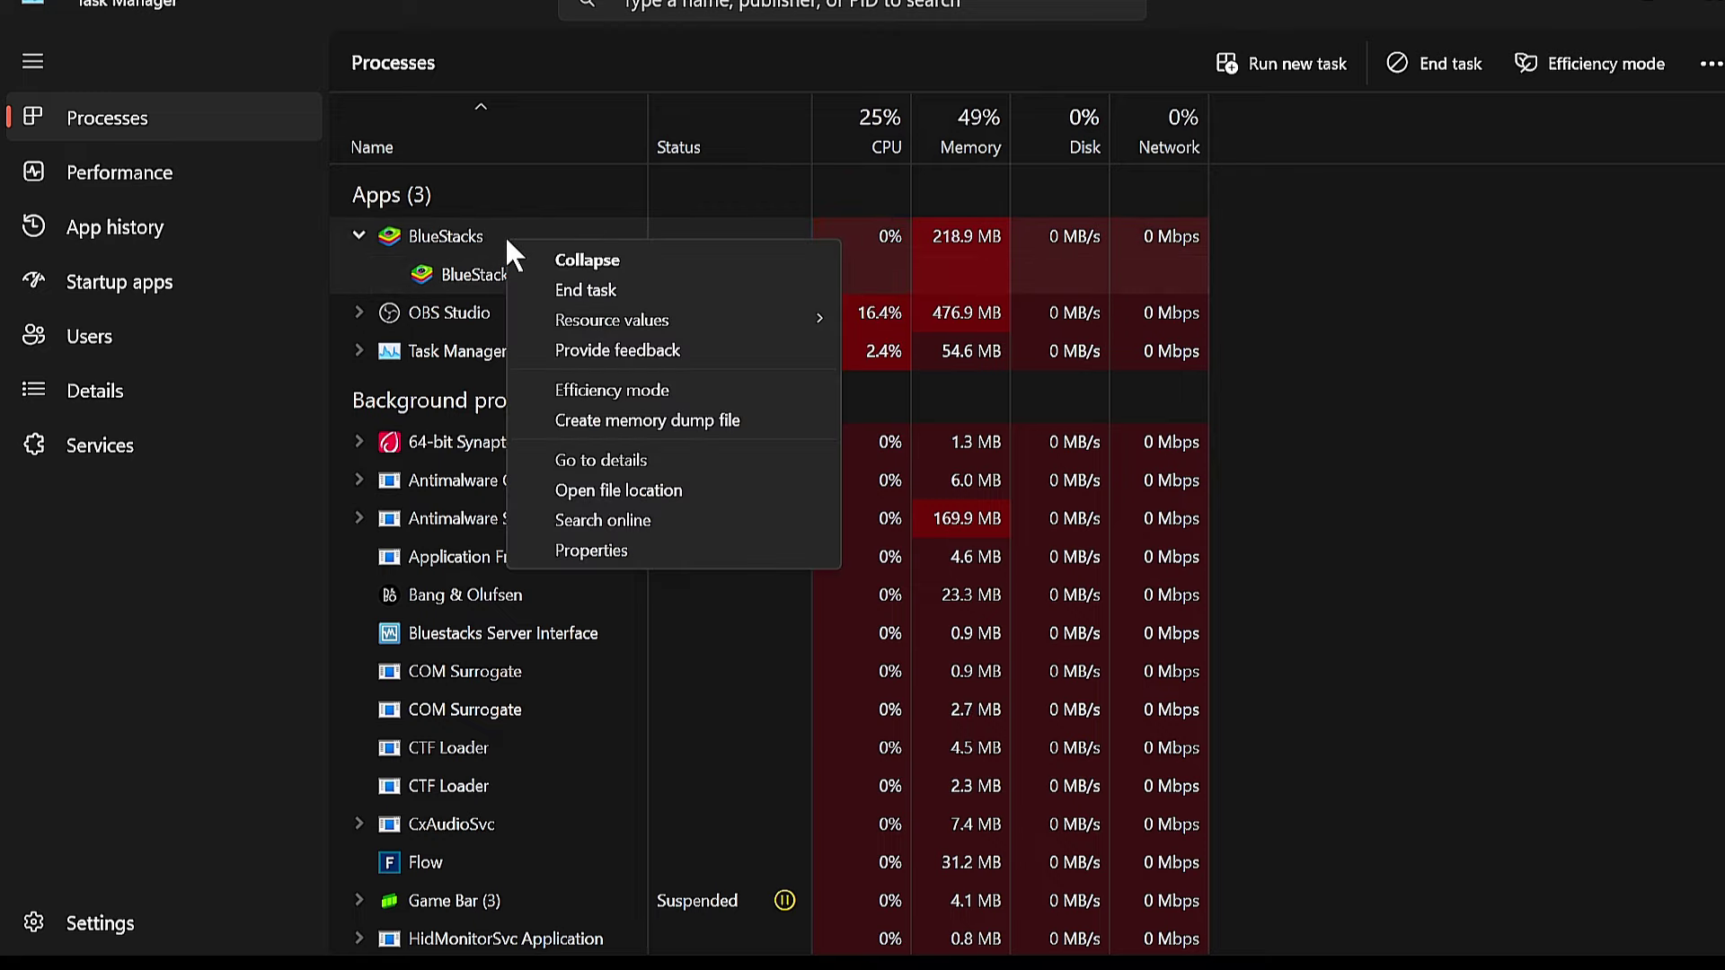
pyautogui.click(604, 460)
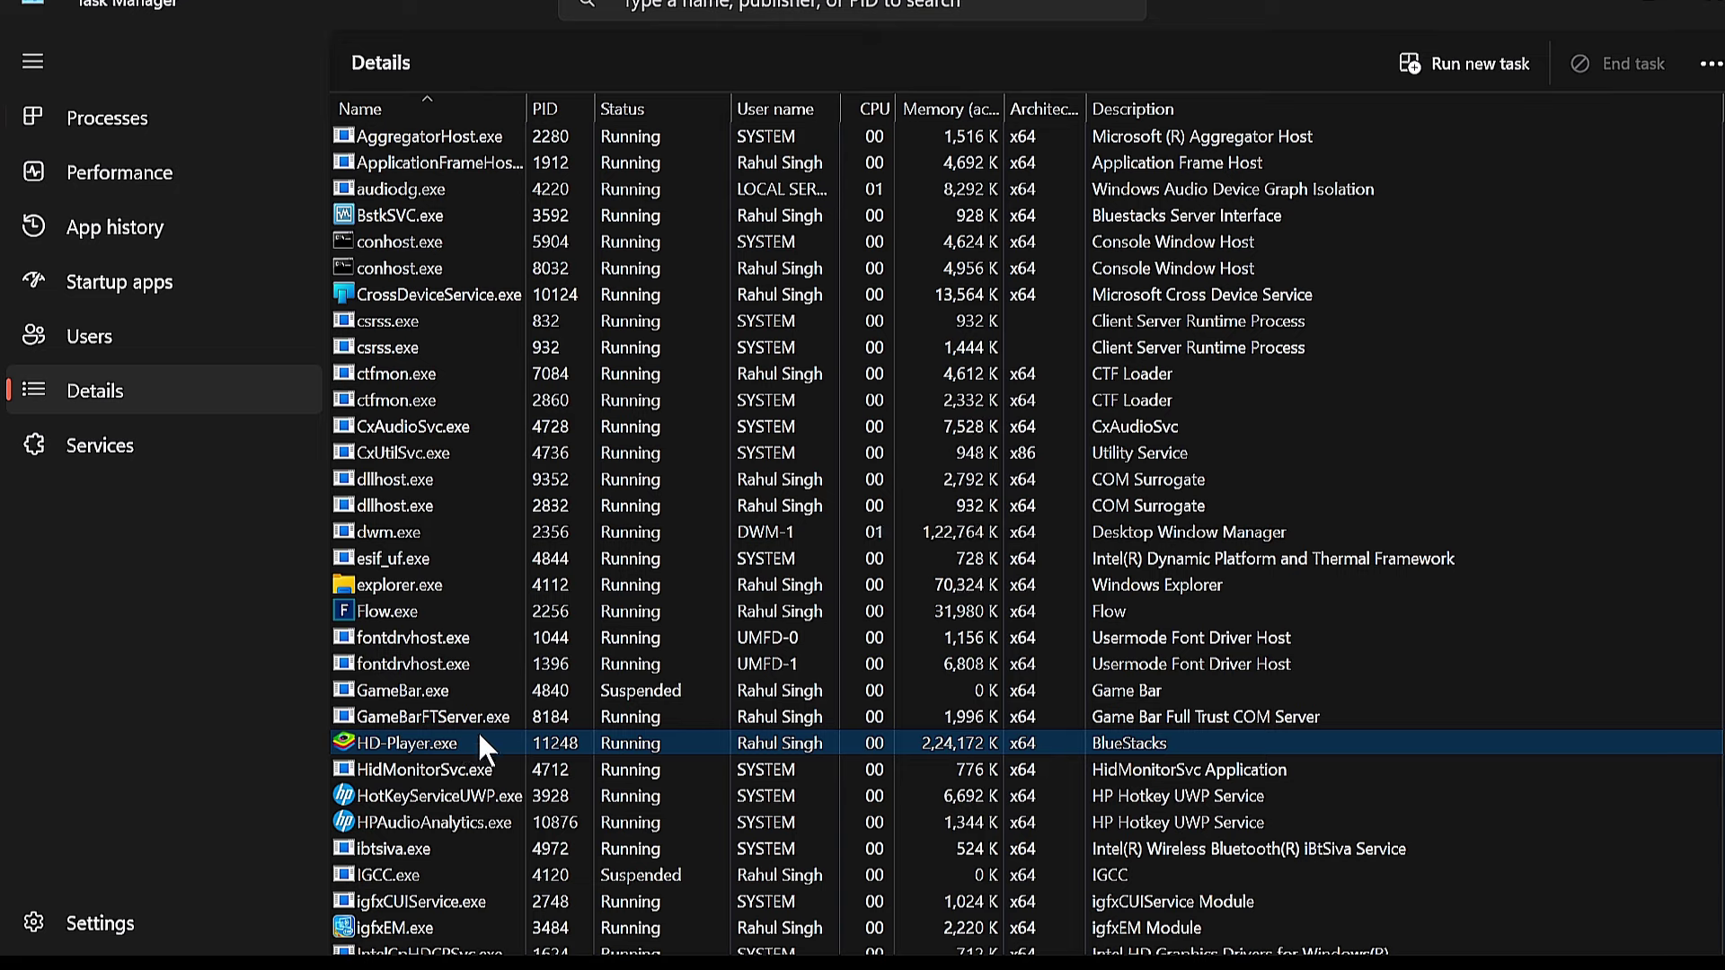
# - Set the priority of the HD-Player.exe process to High, confirm the change, and recheck its priority setting
pyautogui.rightClick(496, 737)
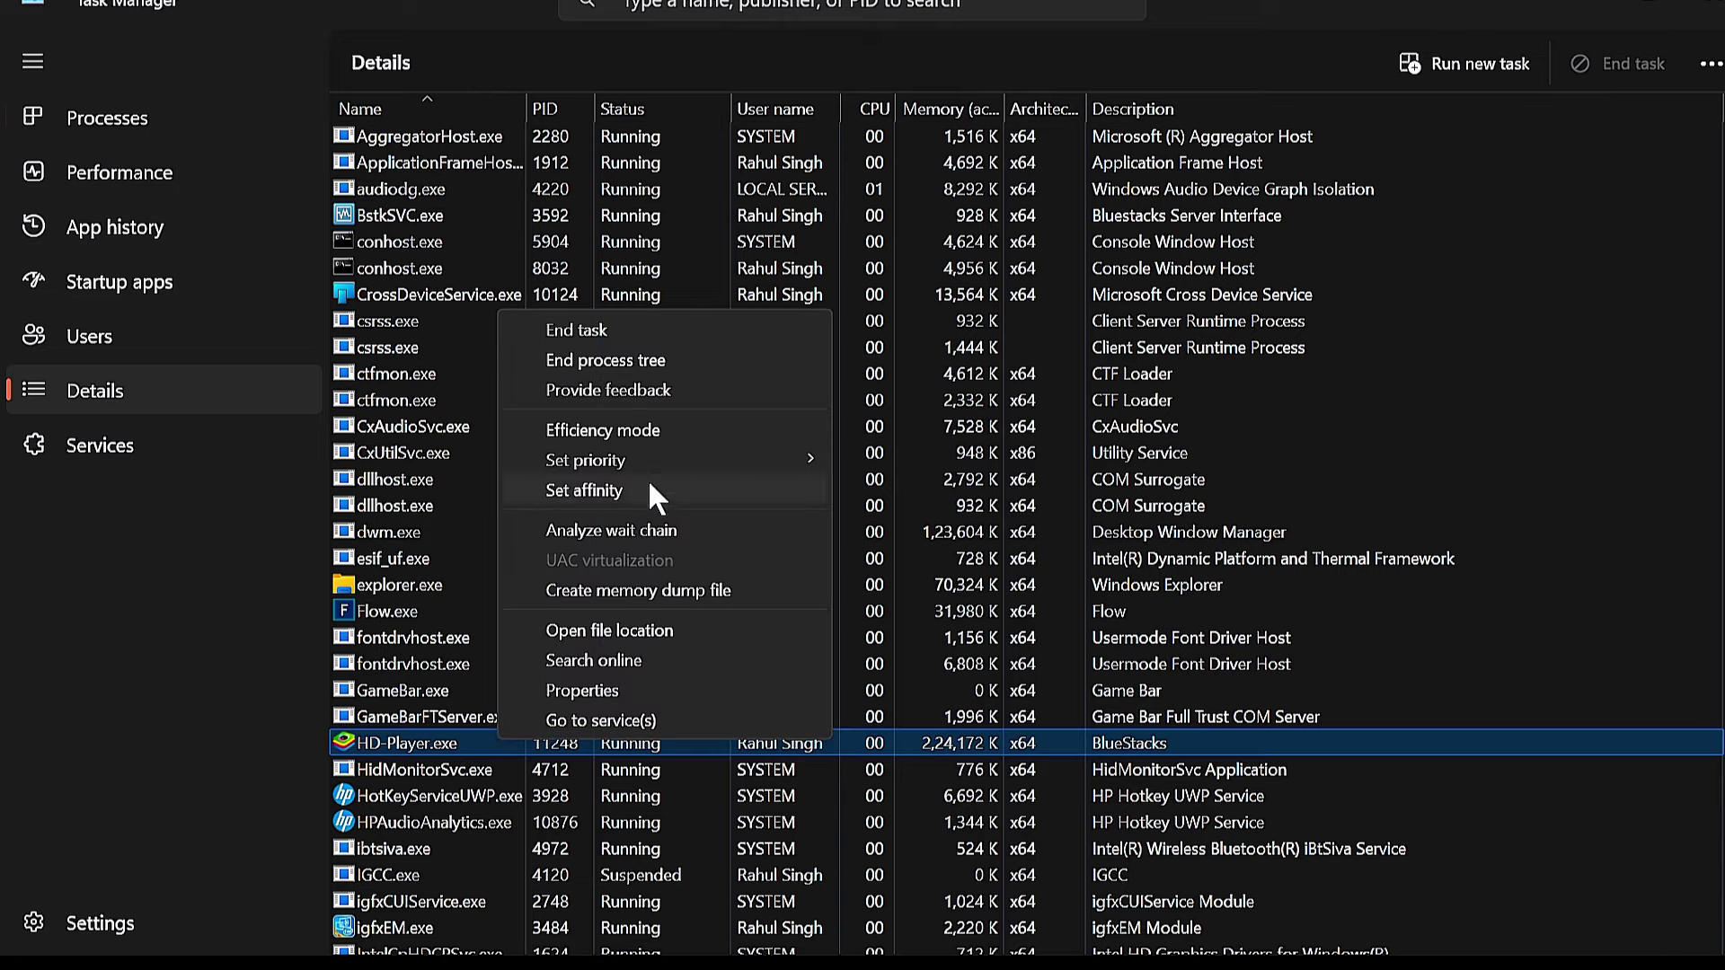
pyautogui.moveTo(597, 461)
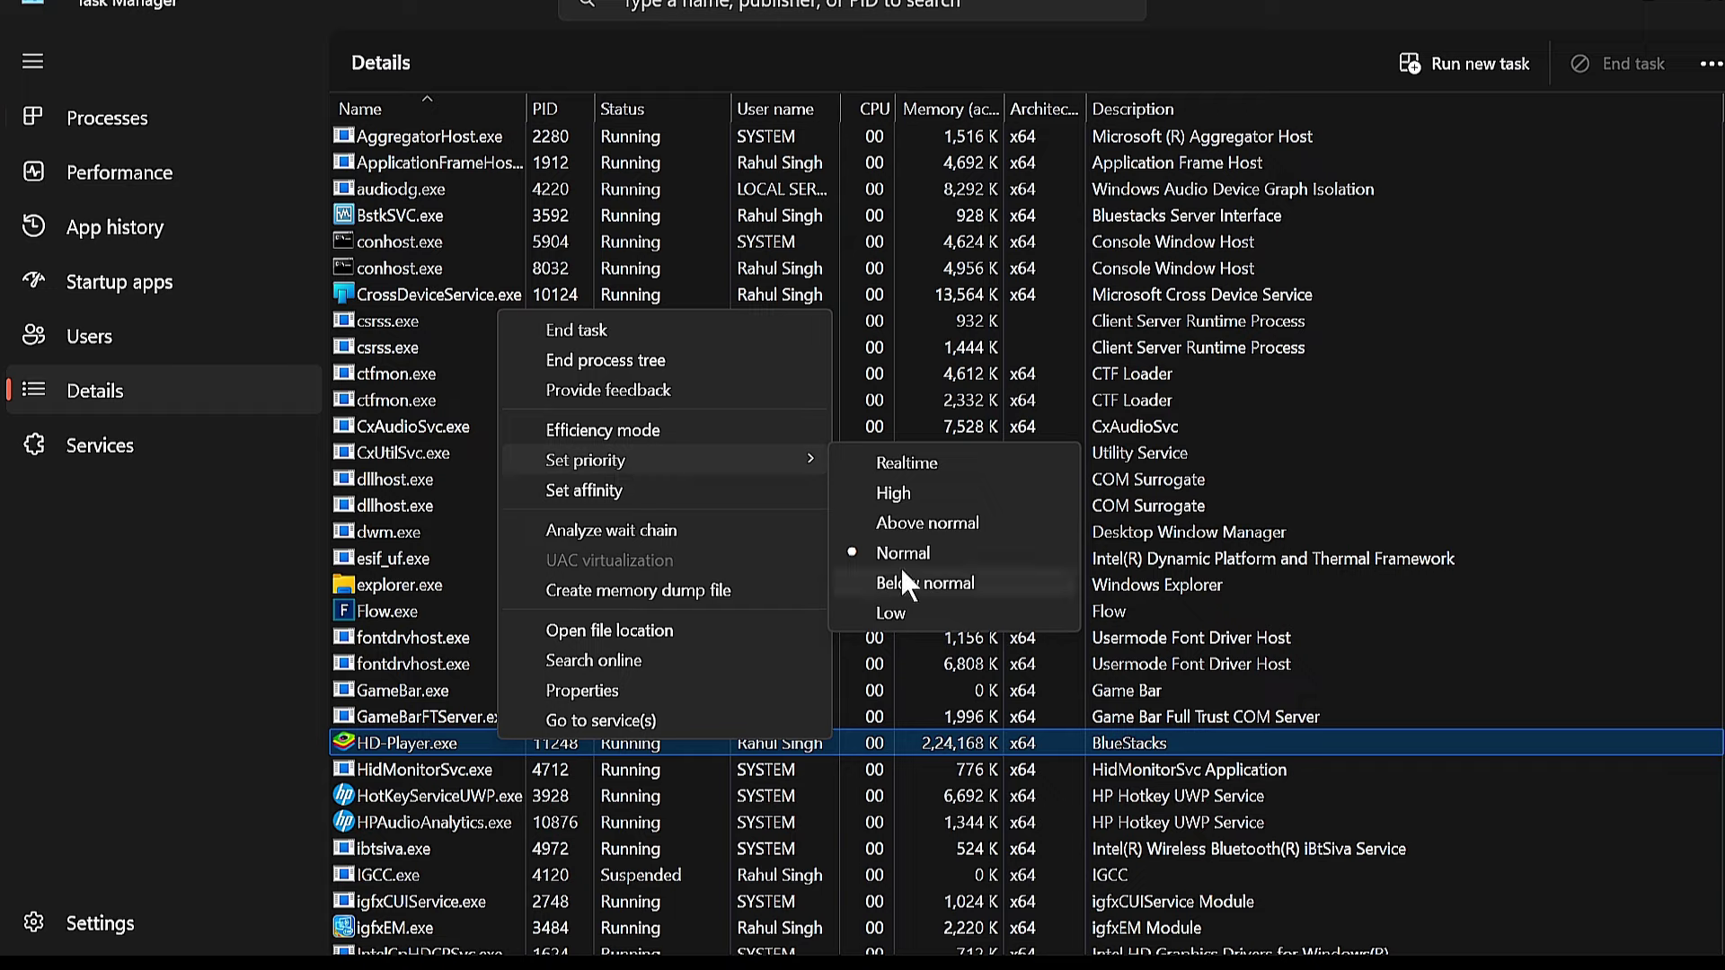
pyautogui.click(894, 495)
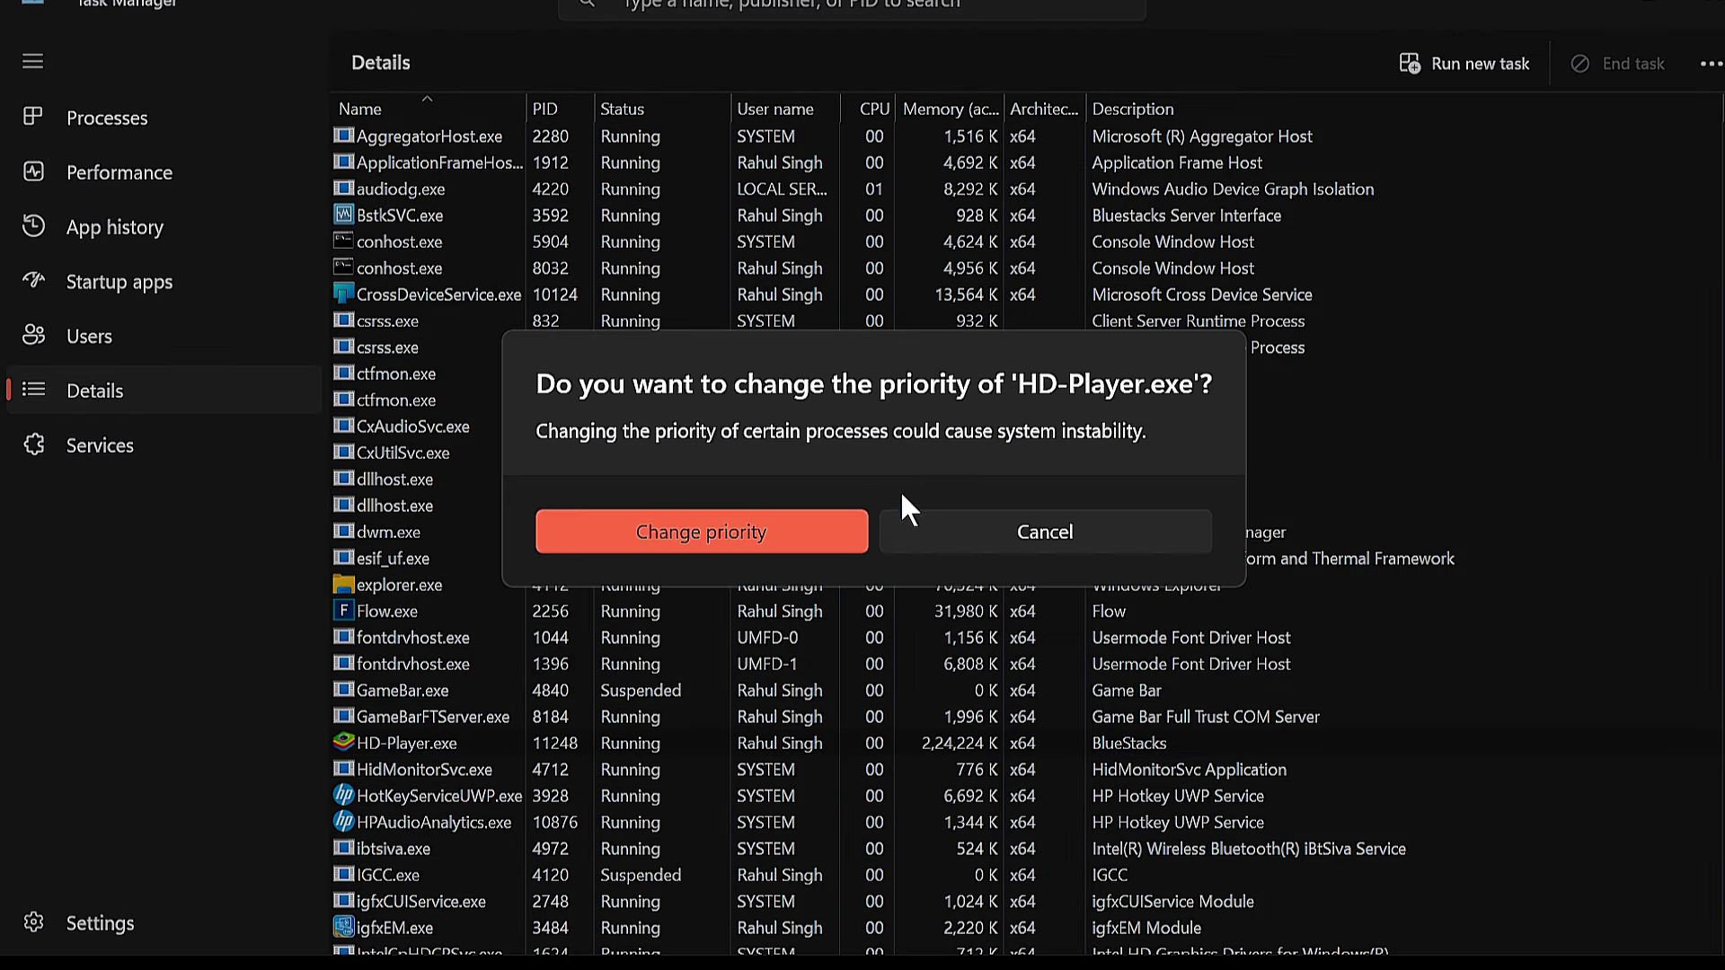
pyautogui.click(775, 536)
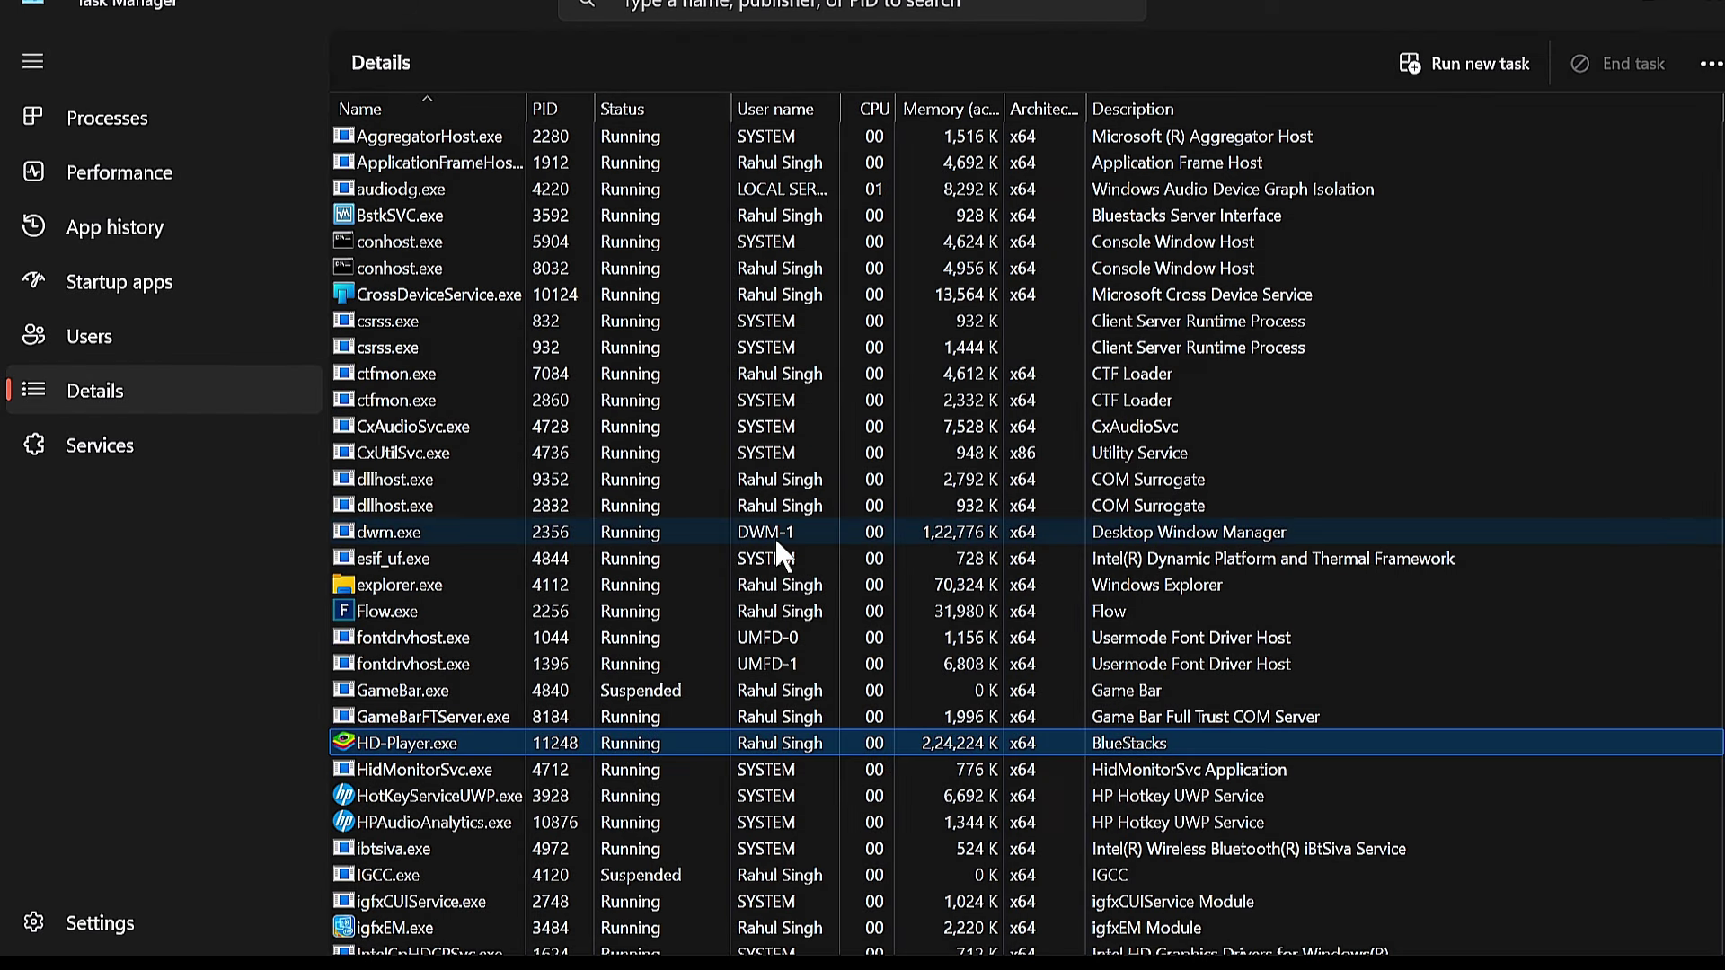
pyautogui.rightClick(600, 744)
pyautogui.moveTo(781, 465)
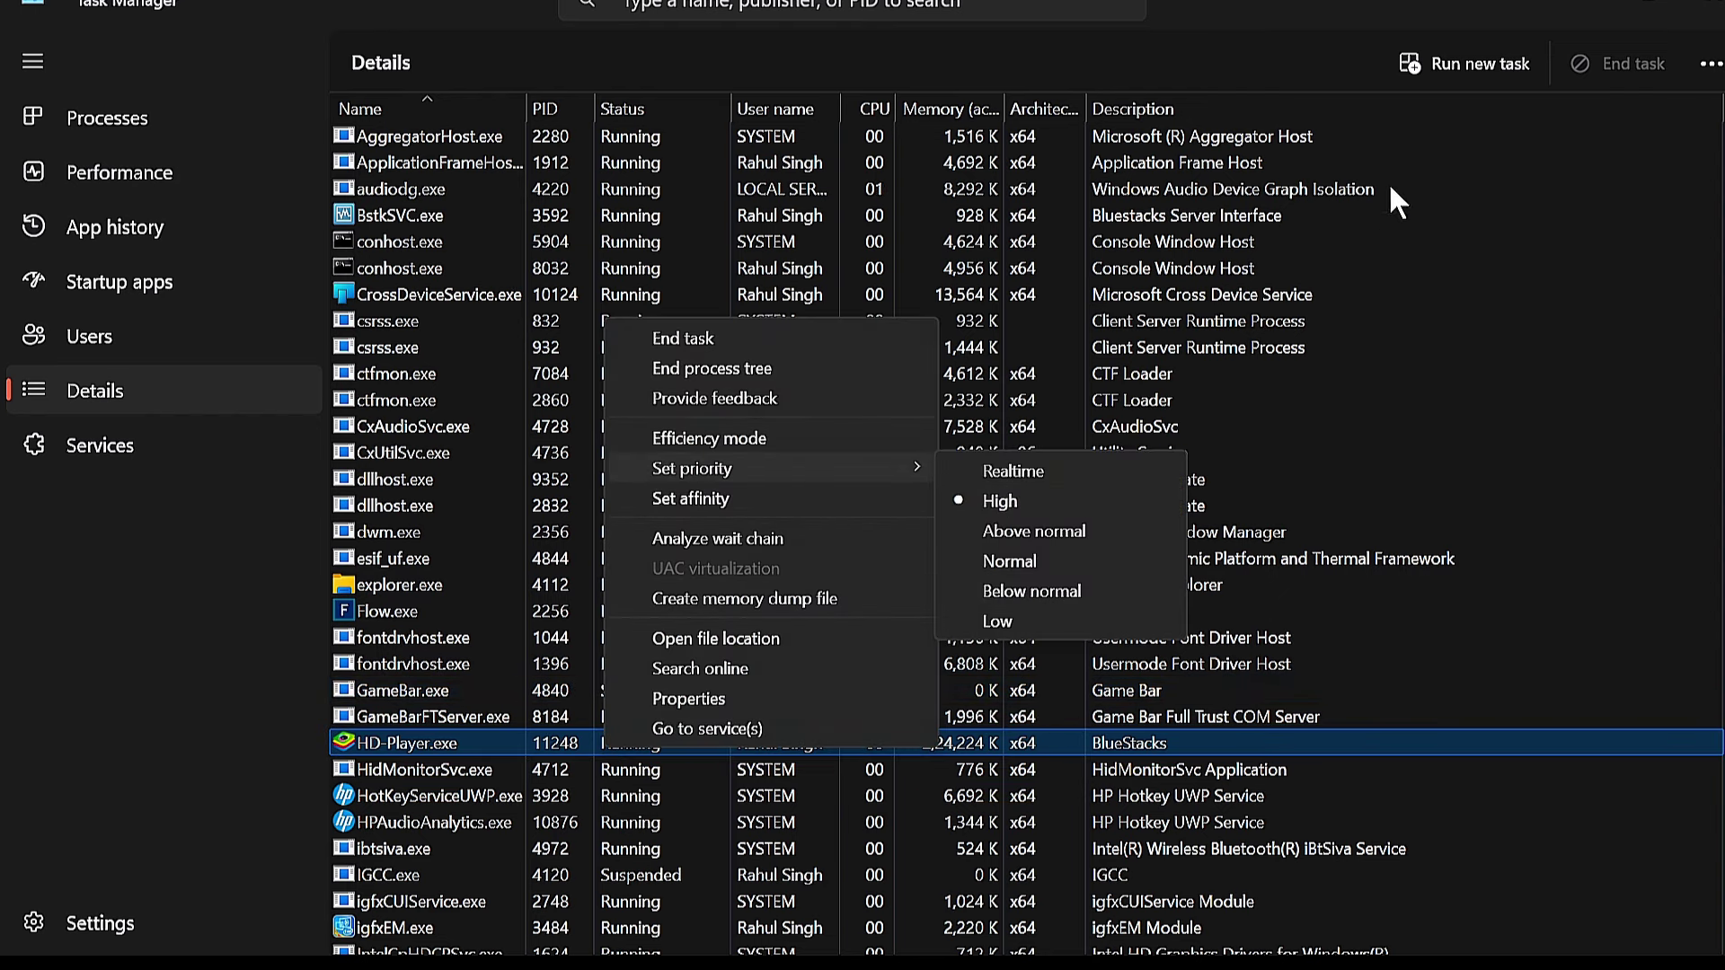
pyautogui.click(1253, 2)
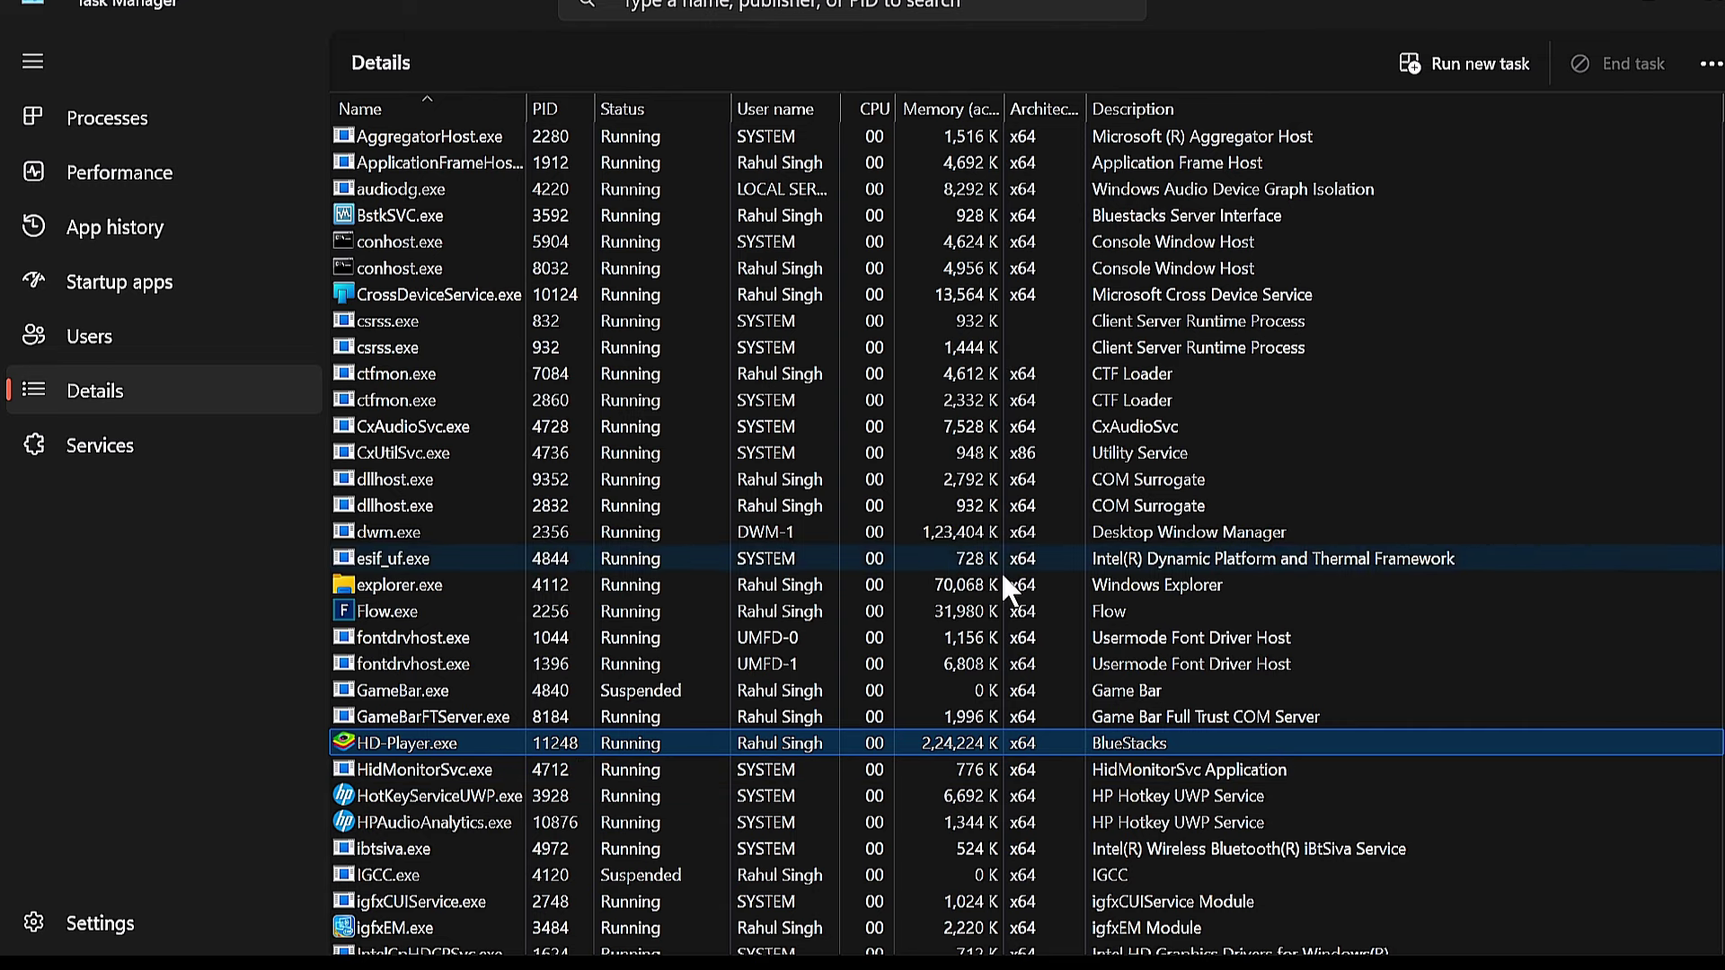
pyautogui.scroll(-1, 990, 694)
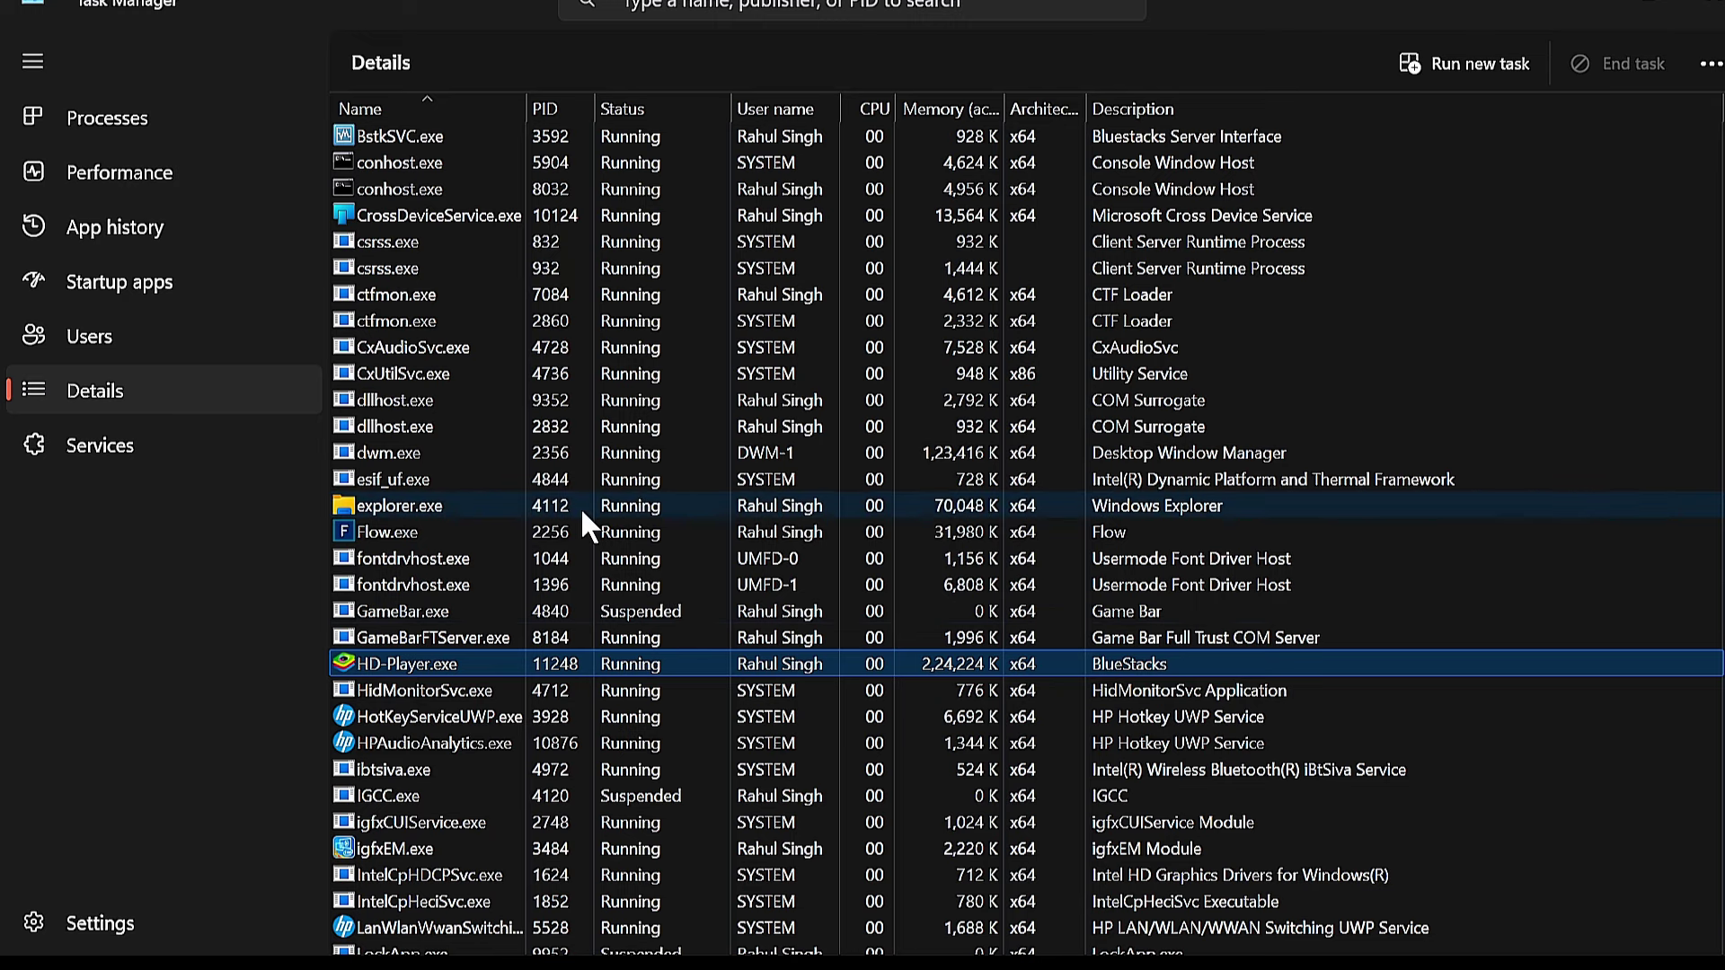
pyautogui.scroll(1, 581, 507)
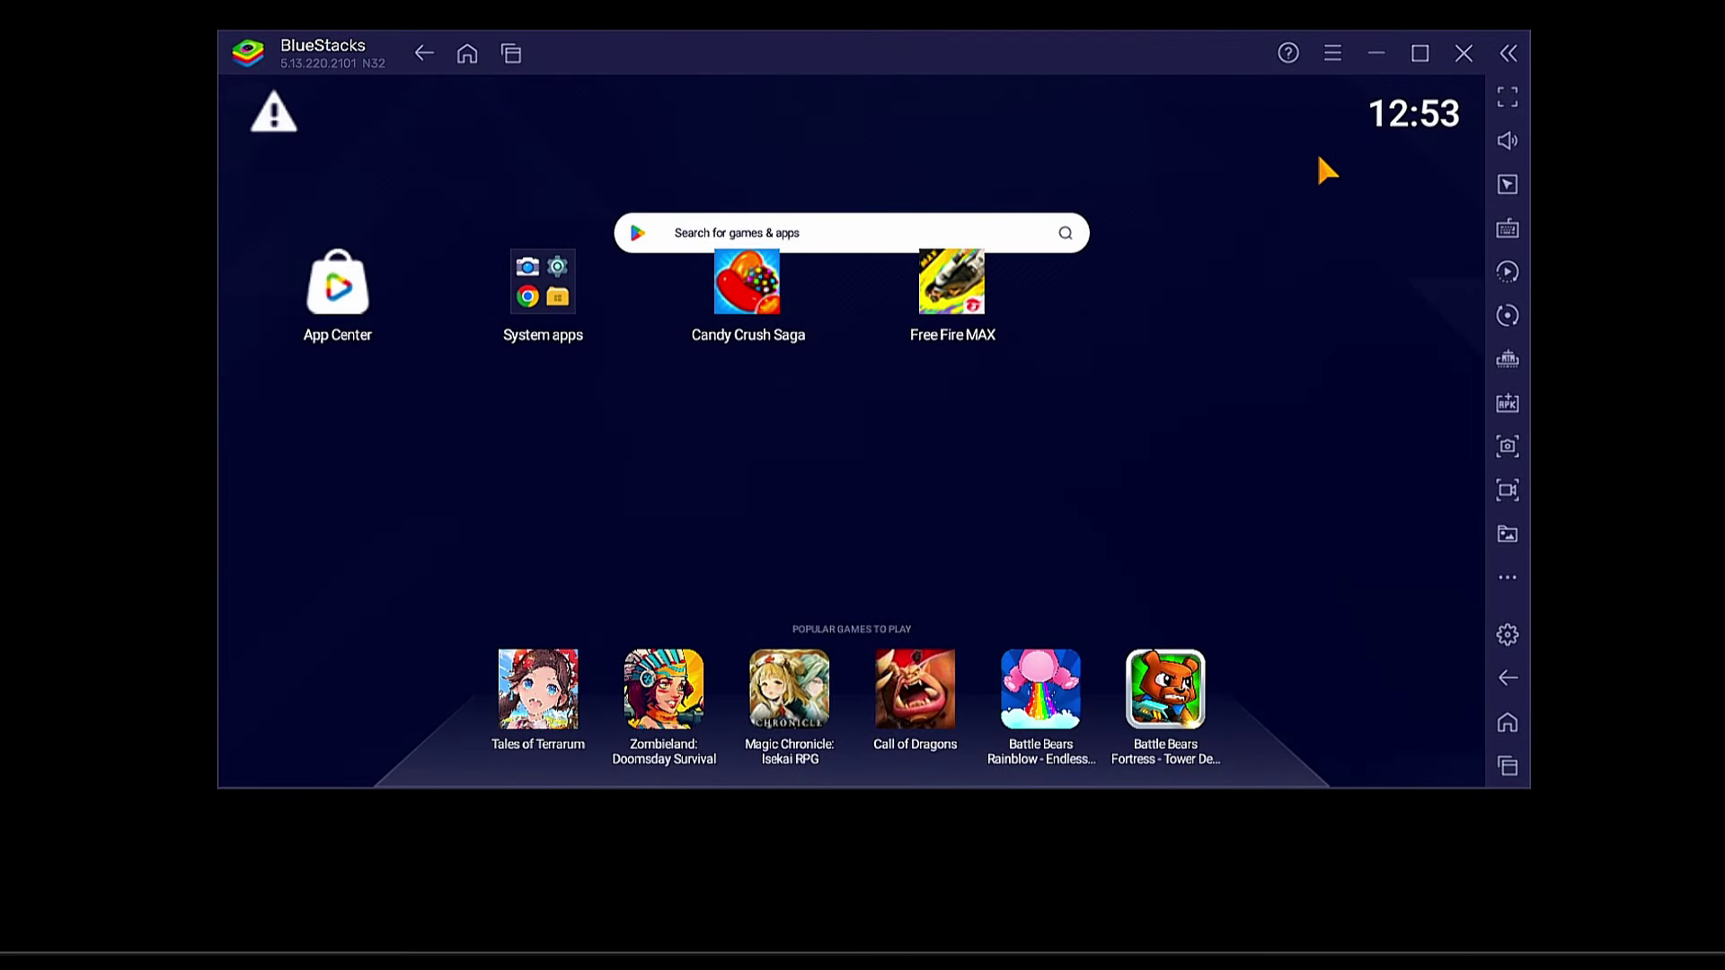
pyautogui.click(1377, 53)
pyautogui.rightClick(937, 190)
pyautogui.click(995, 277)
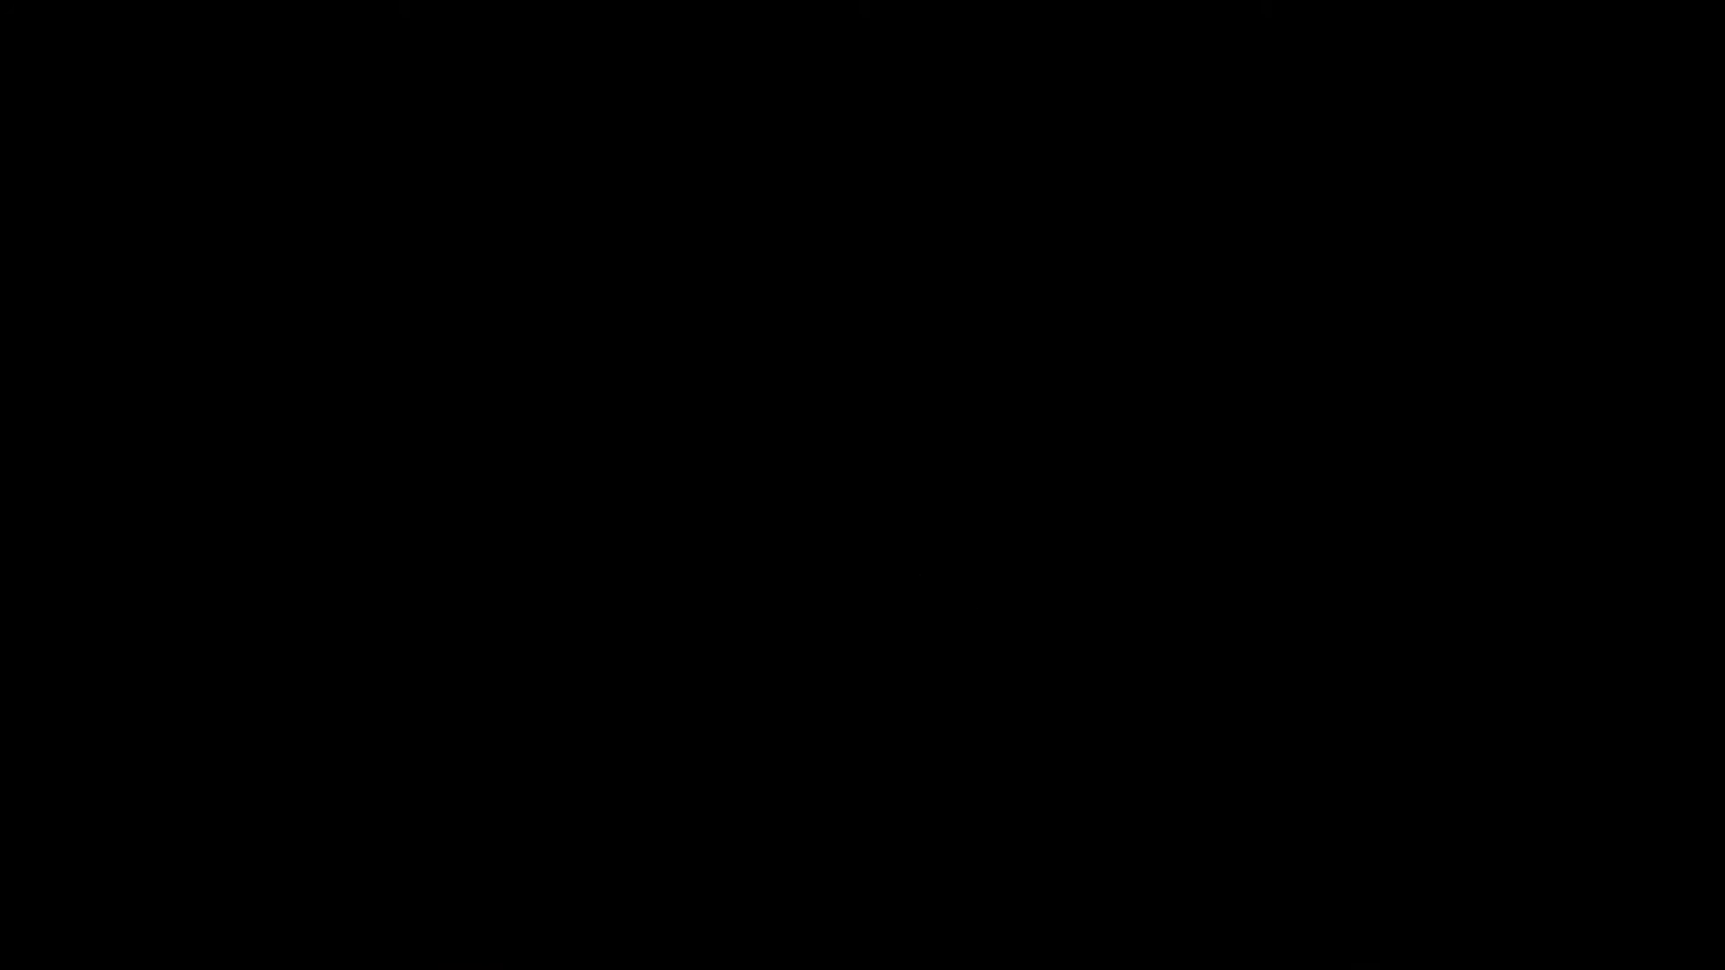
pyautogui.click(769, 921)
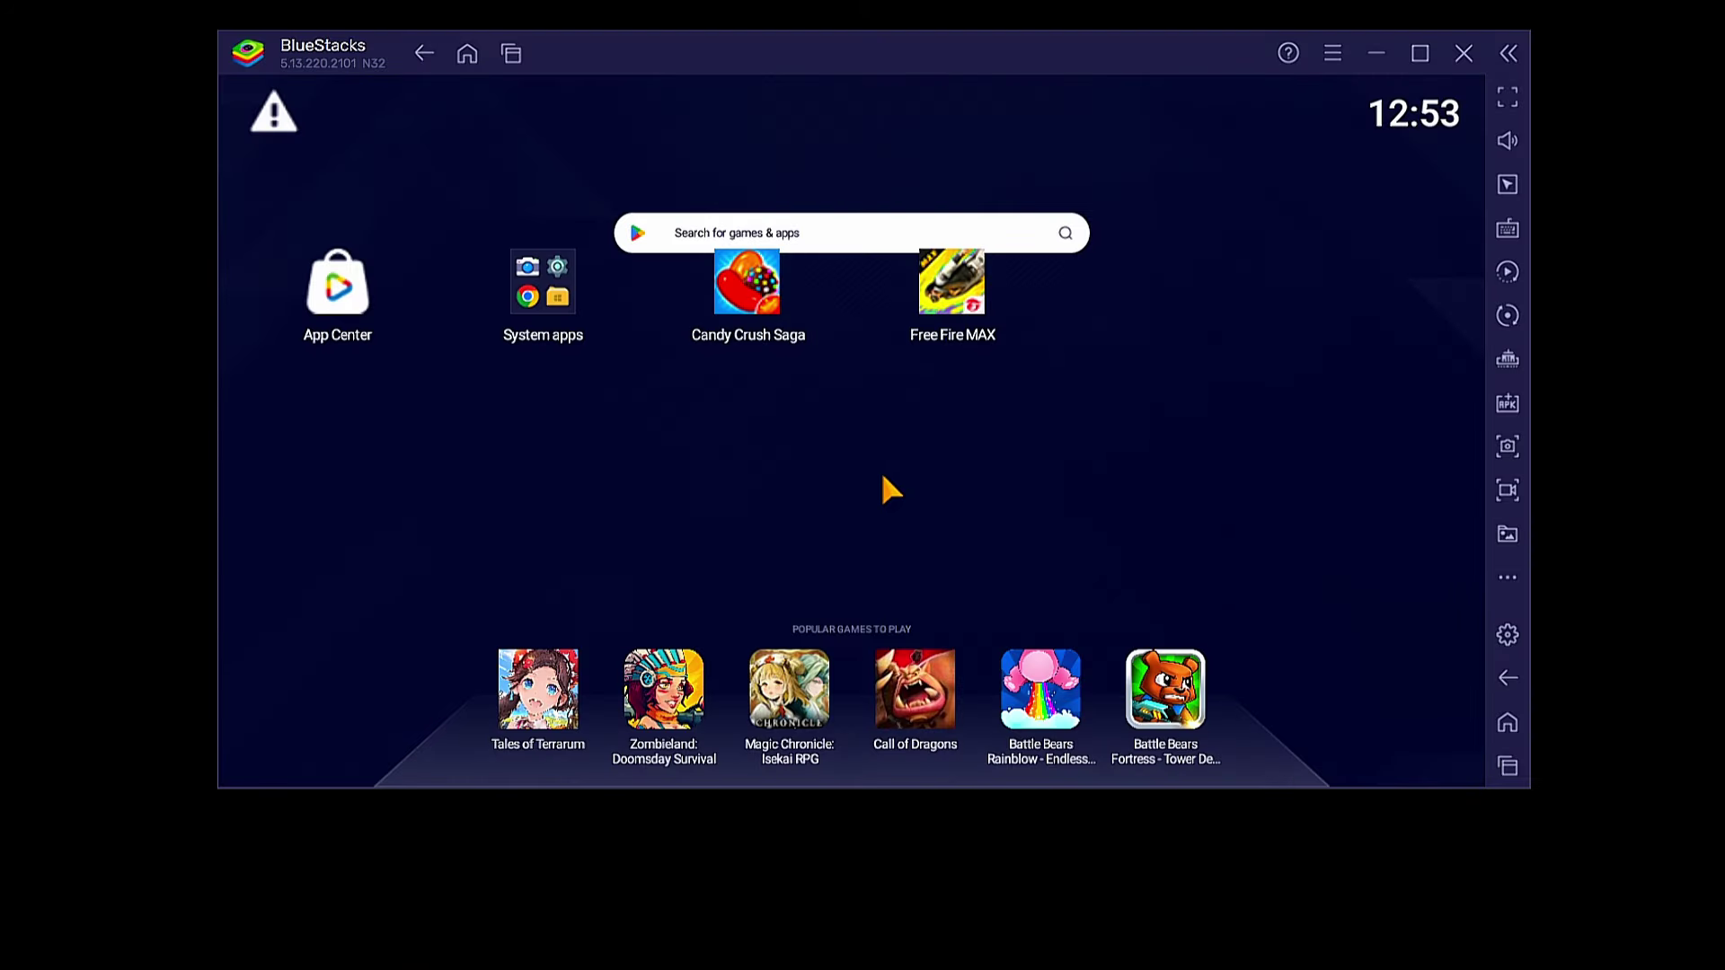
# - Search Windows for "msconf", open System Configuration, and minimize the BlueStacks window behind it
pyautogui.click(106, 923)
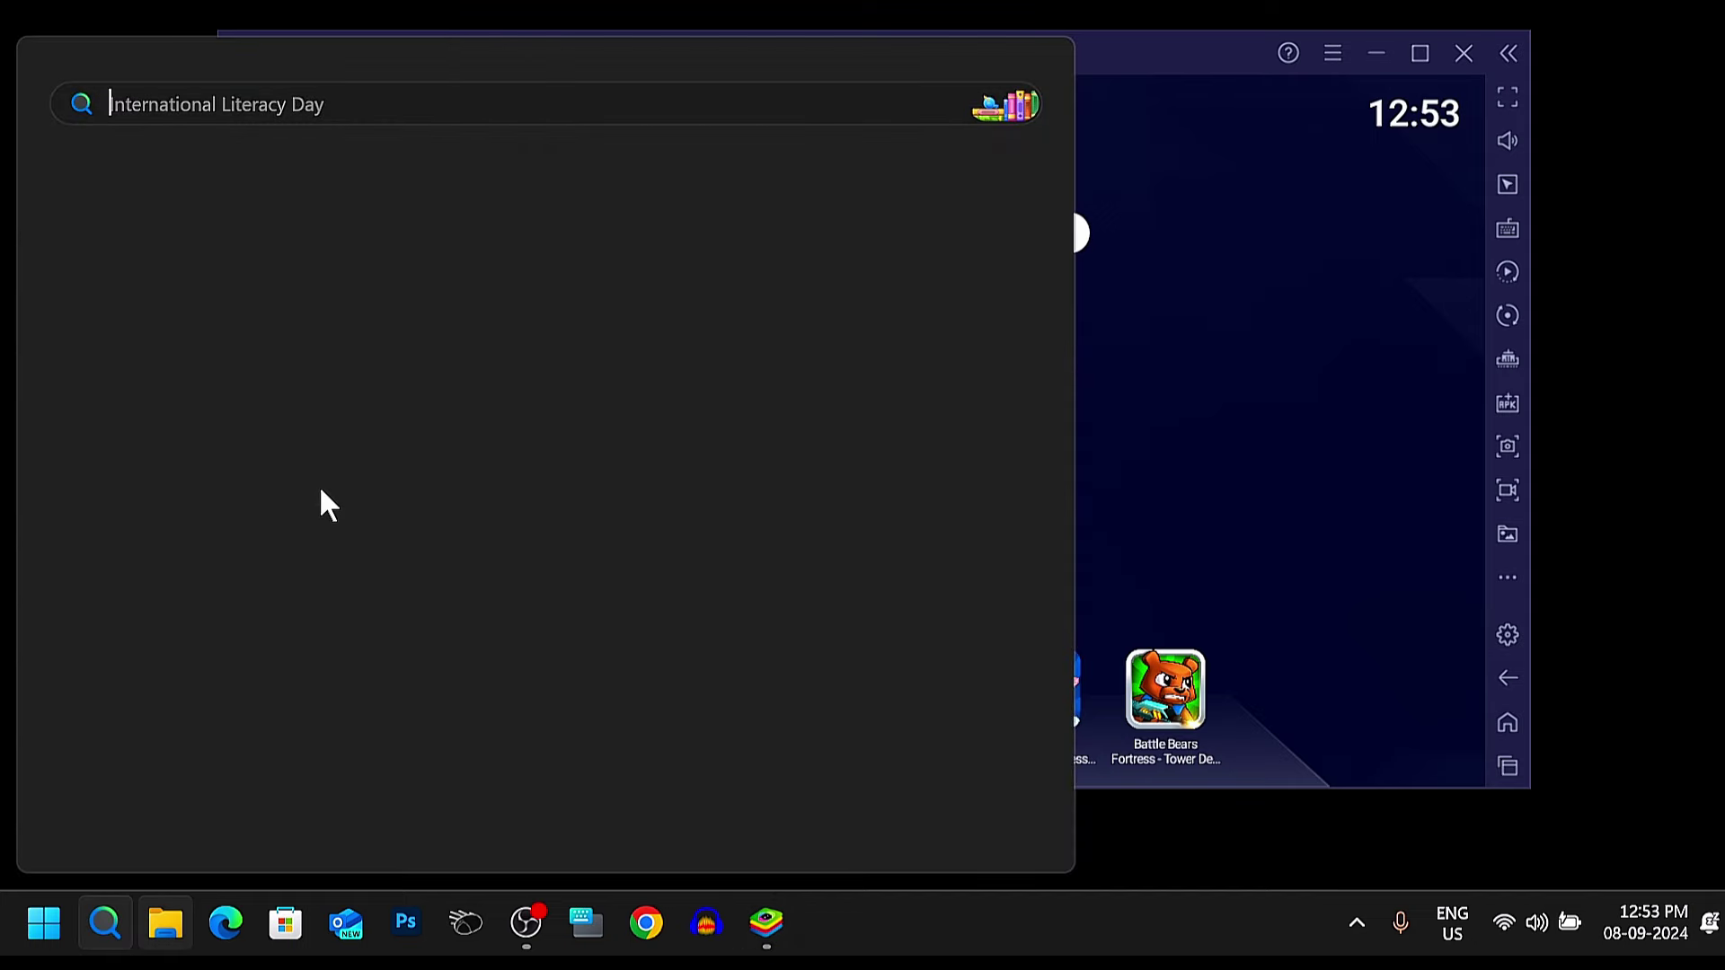
pyautogui.write('ms')
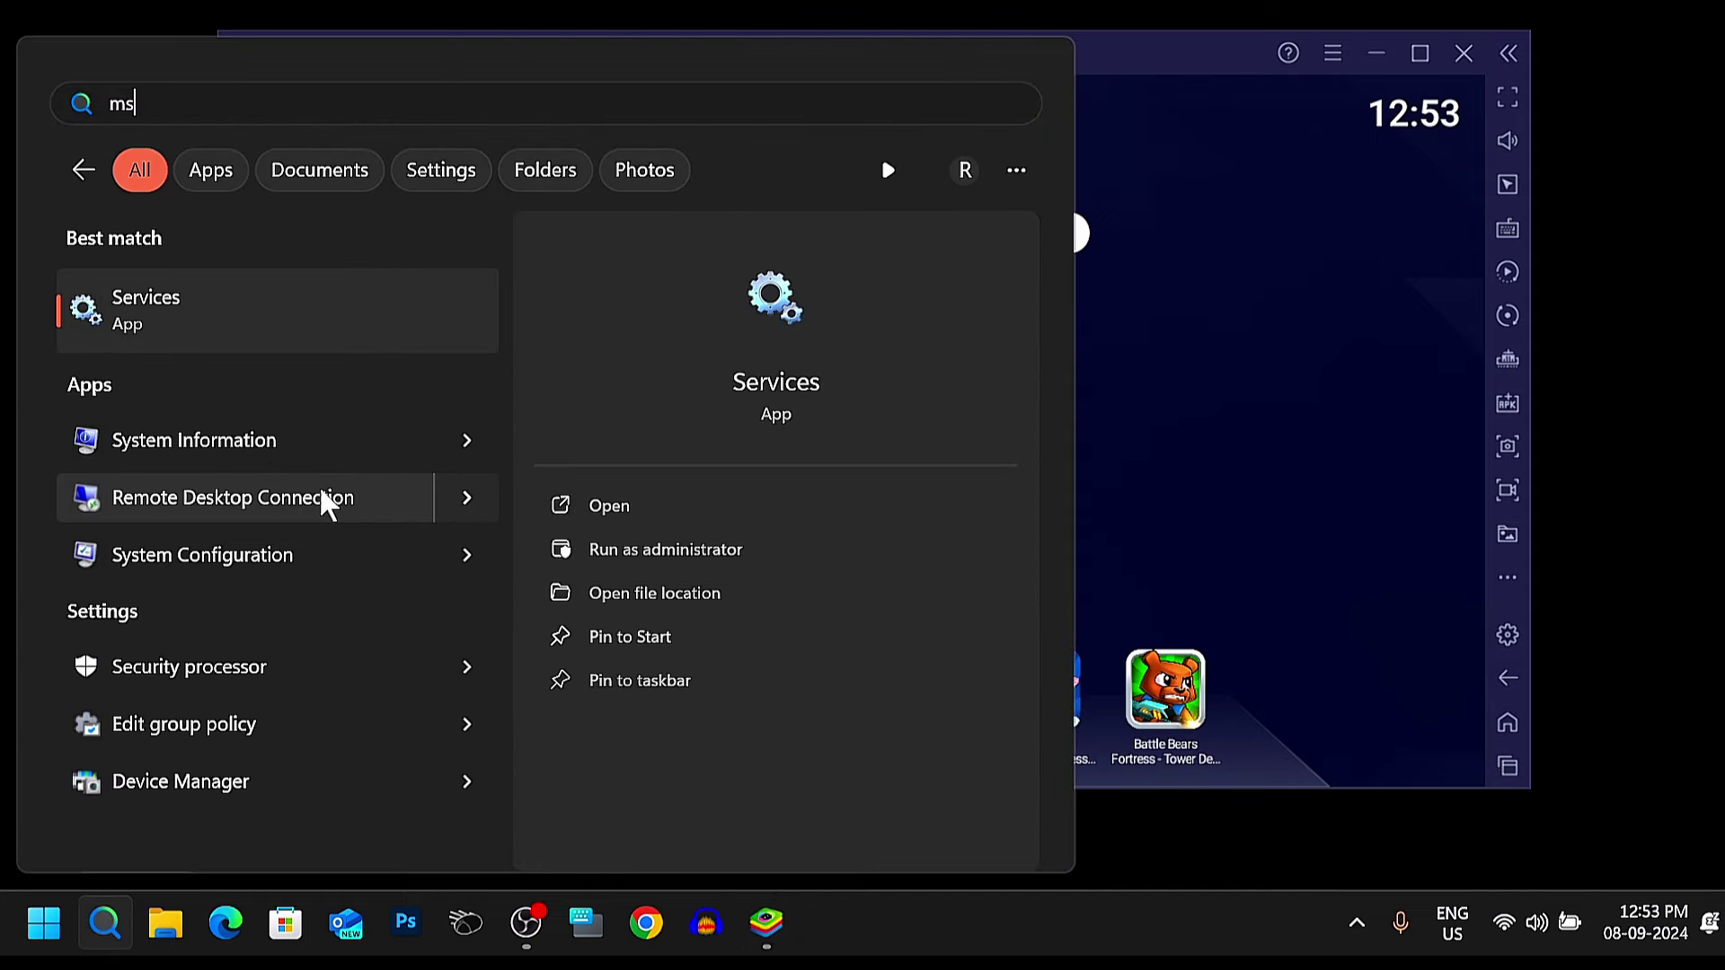
pyautogui.write('config')
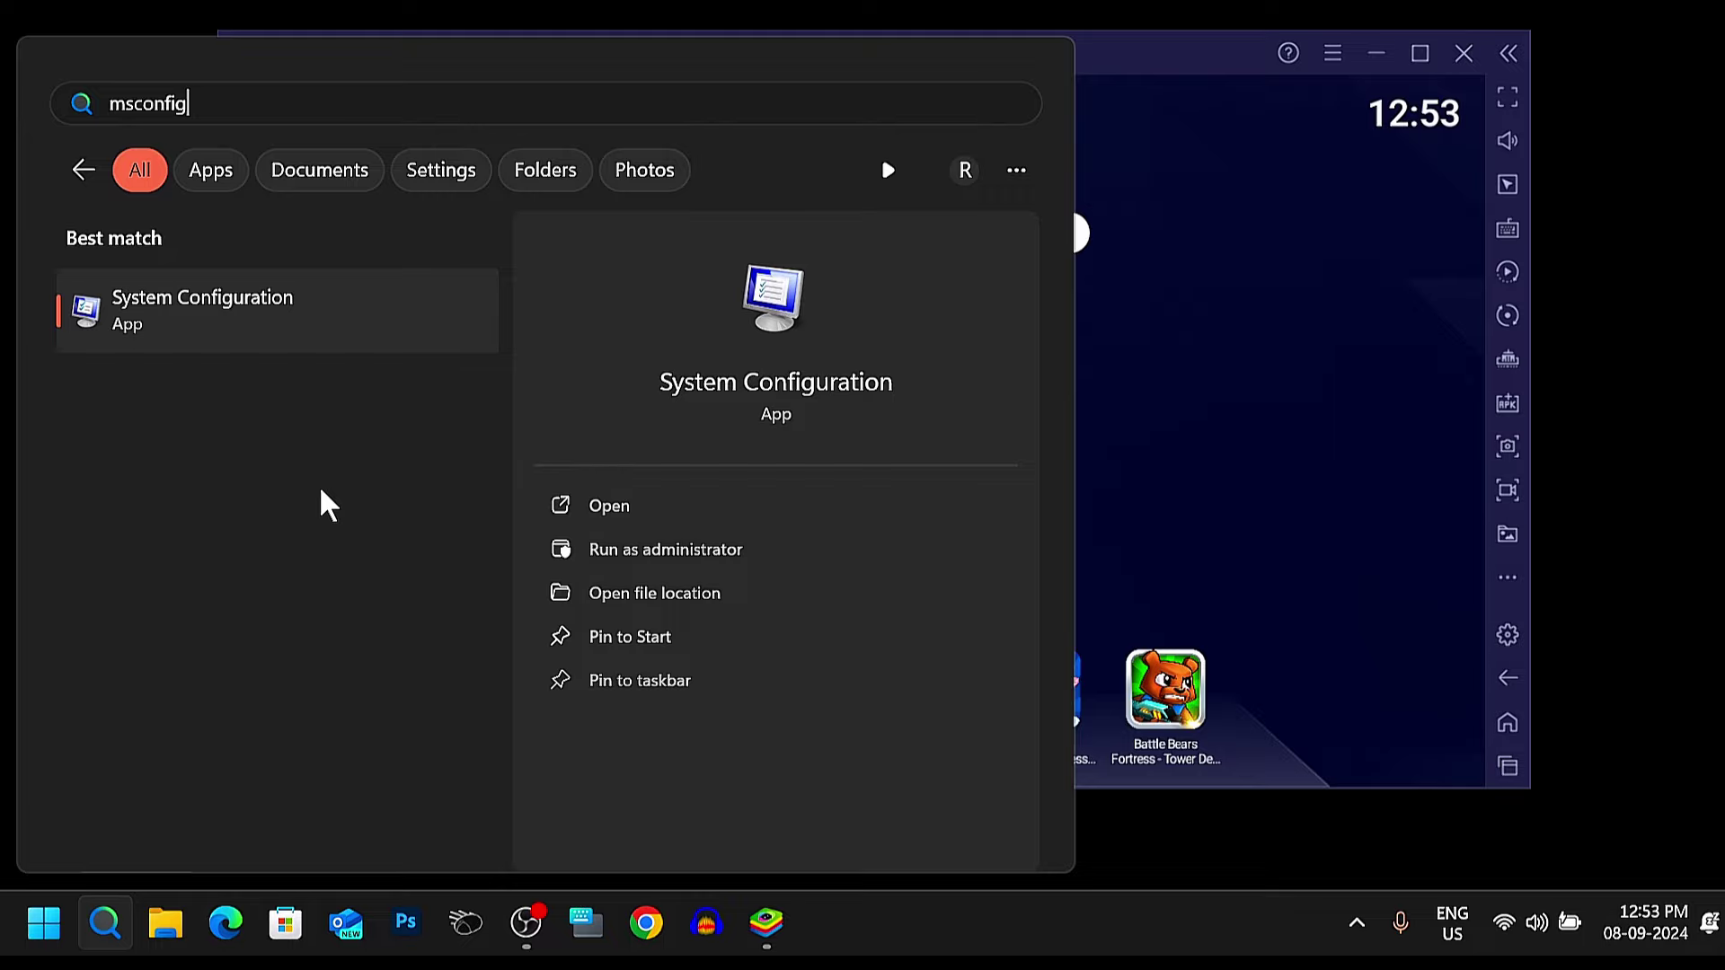
pyautogui.click(370, 306)
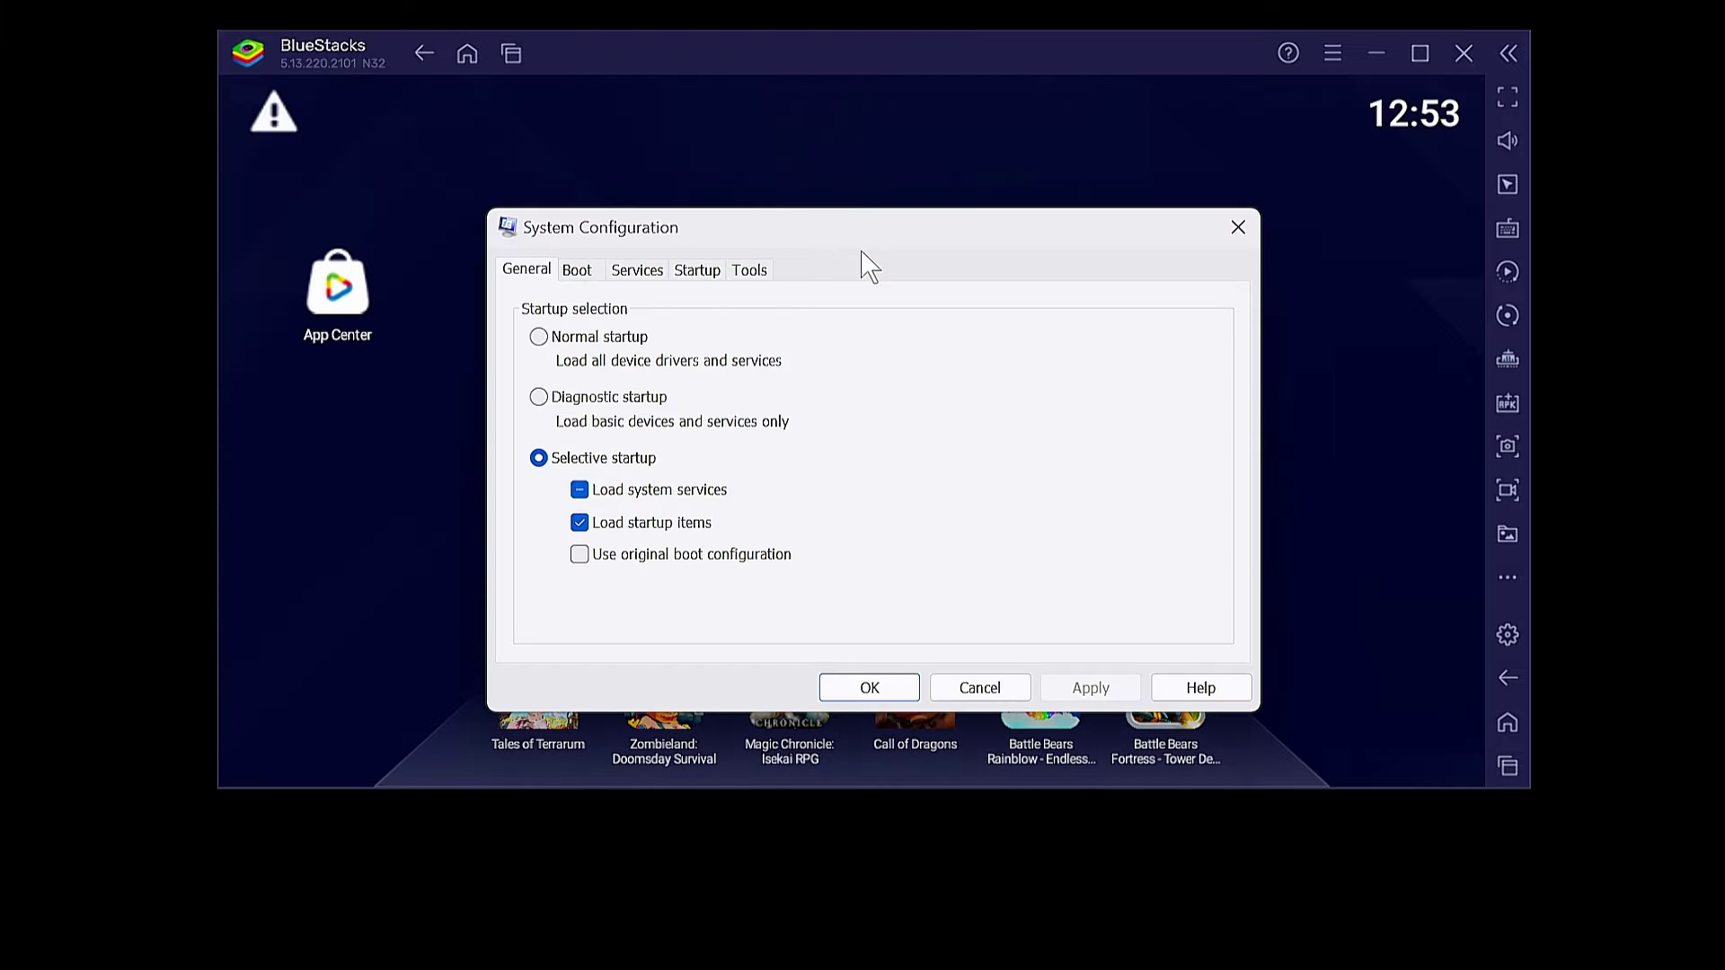
pyautogui.moveTo(862, 228); pyautogui.dragTo(886, 194)
pyautogui.click(1358, 49)
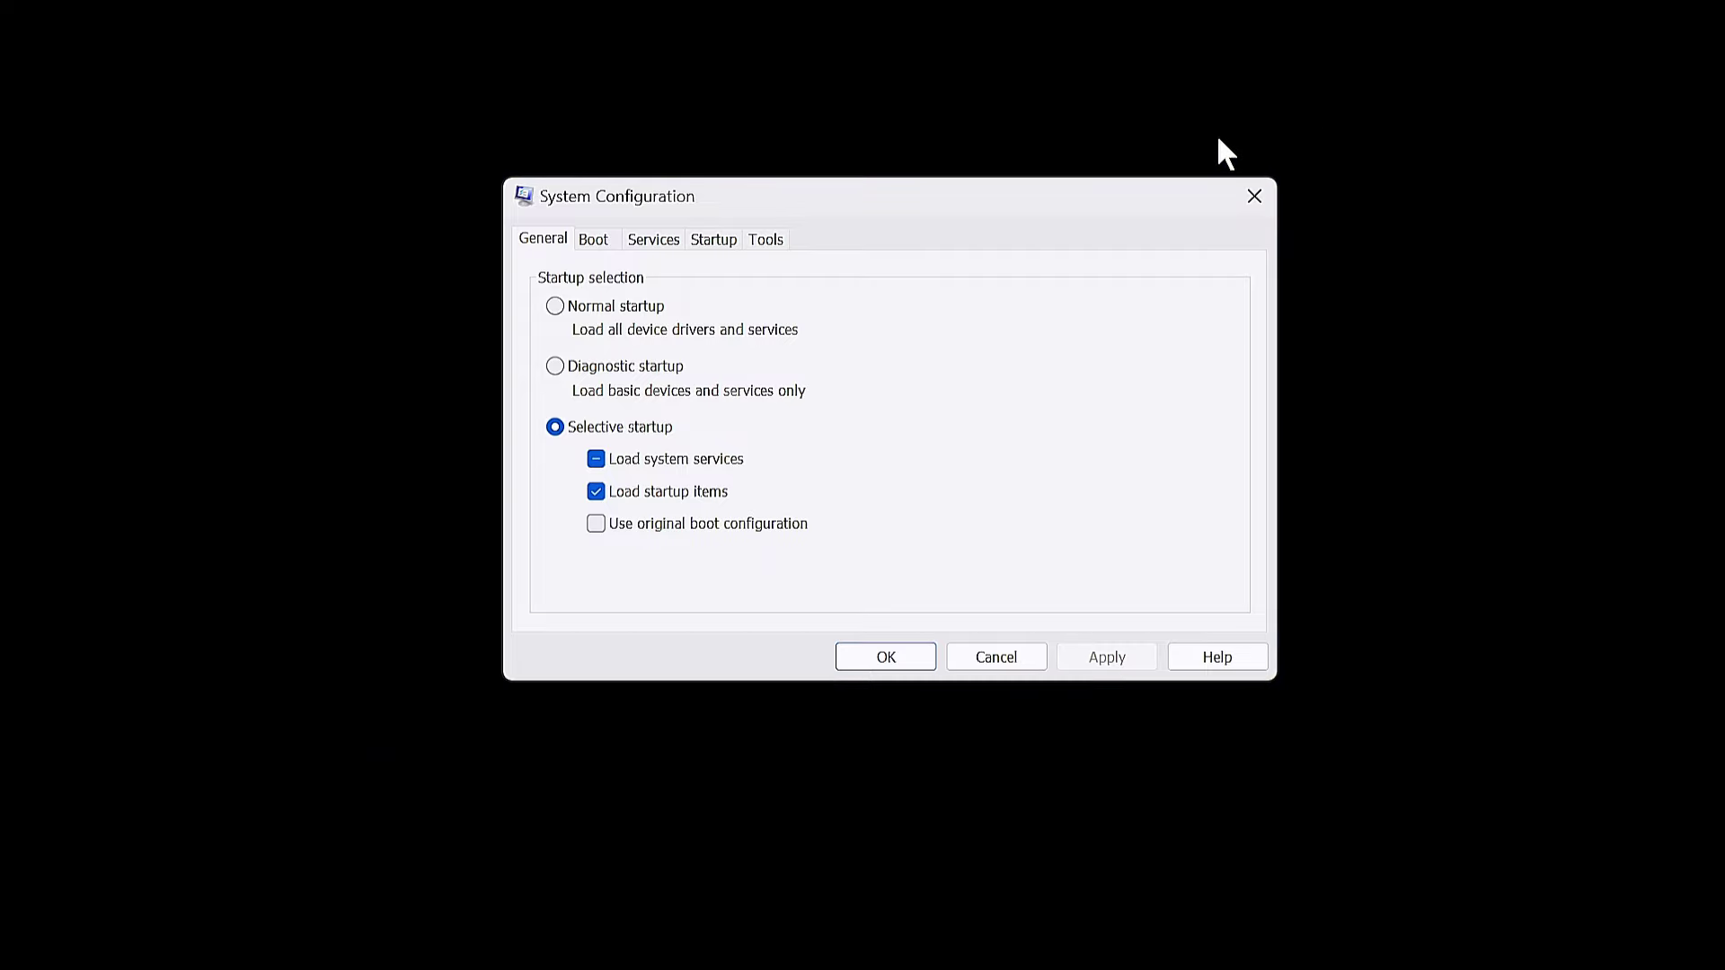
# - Reposition the System Configuration window and open the advanced boot options for Windows 11
pyautogui.moveTo(991, 204); pyautogui.dragTo(999, 172)
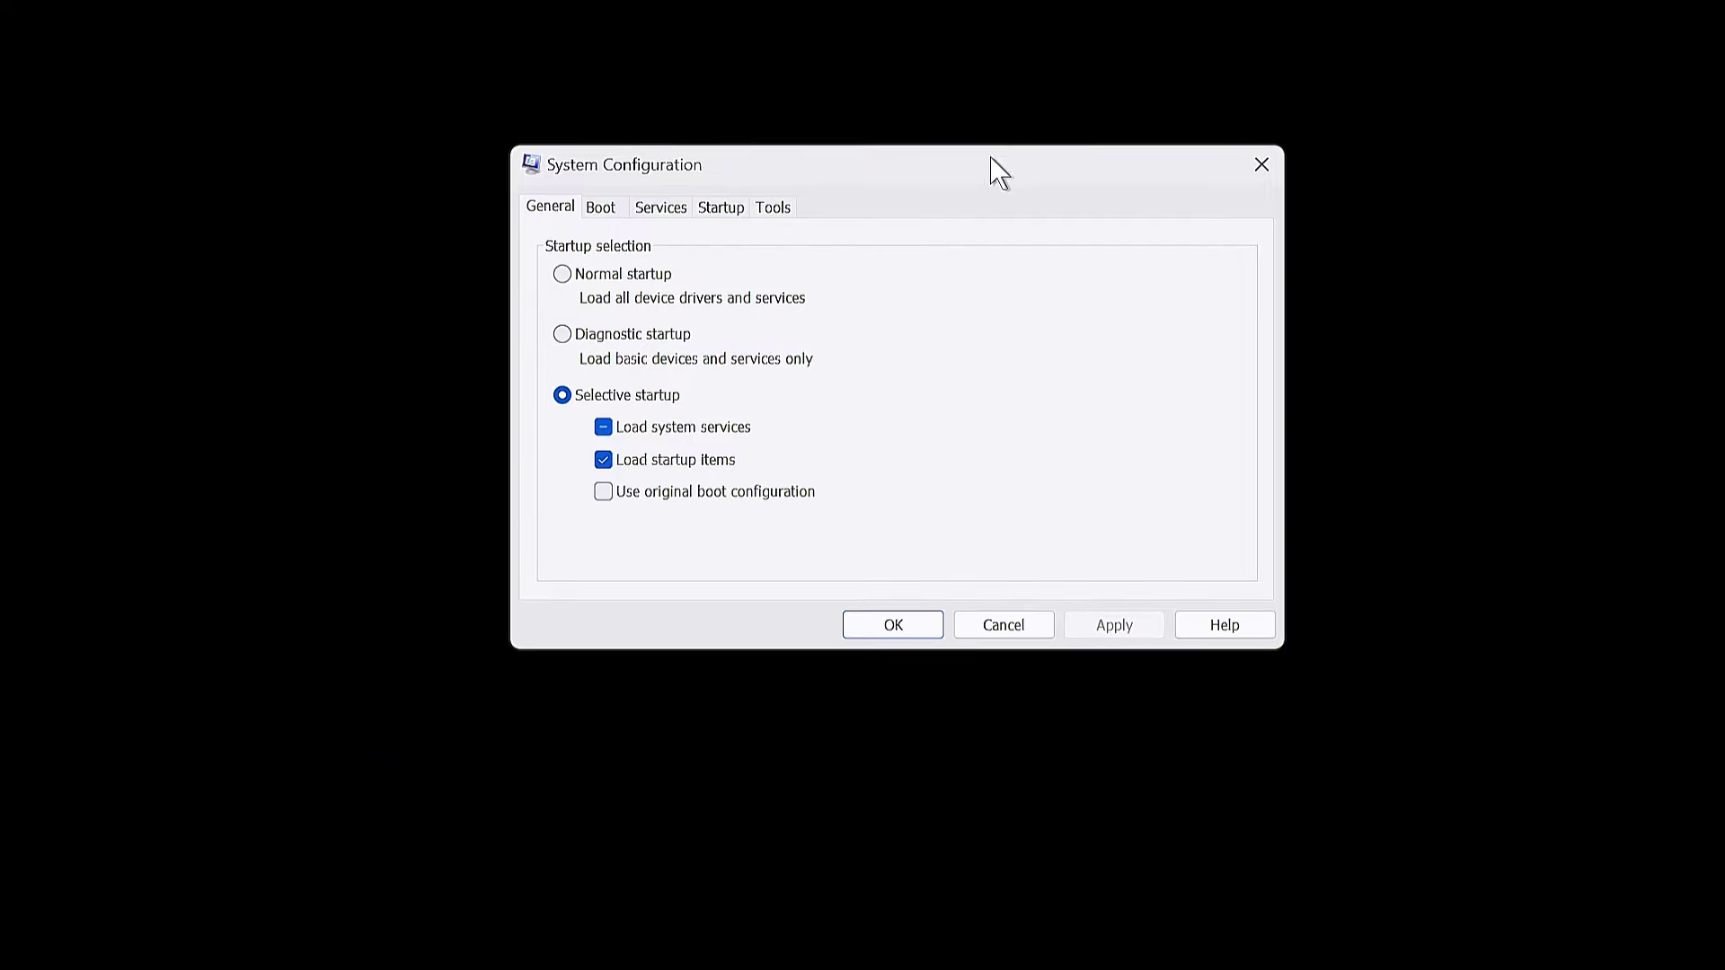
pyautogui.click(602, 211)
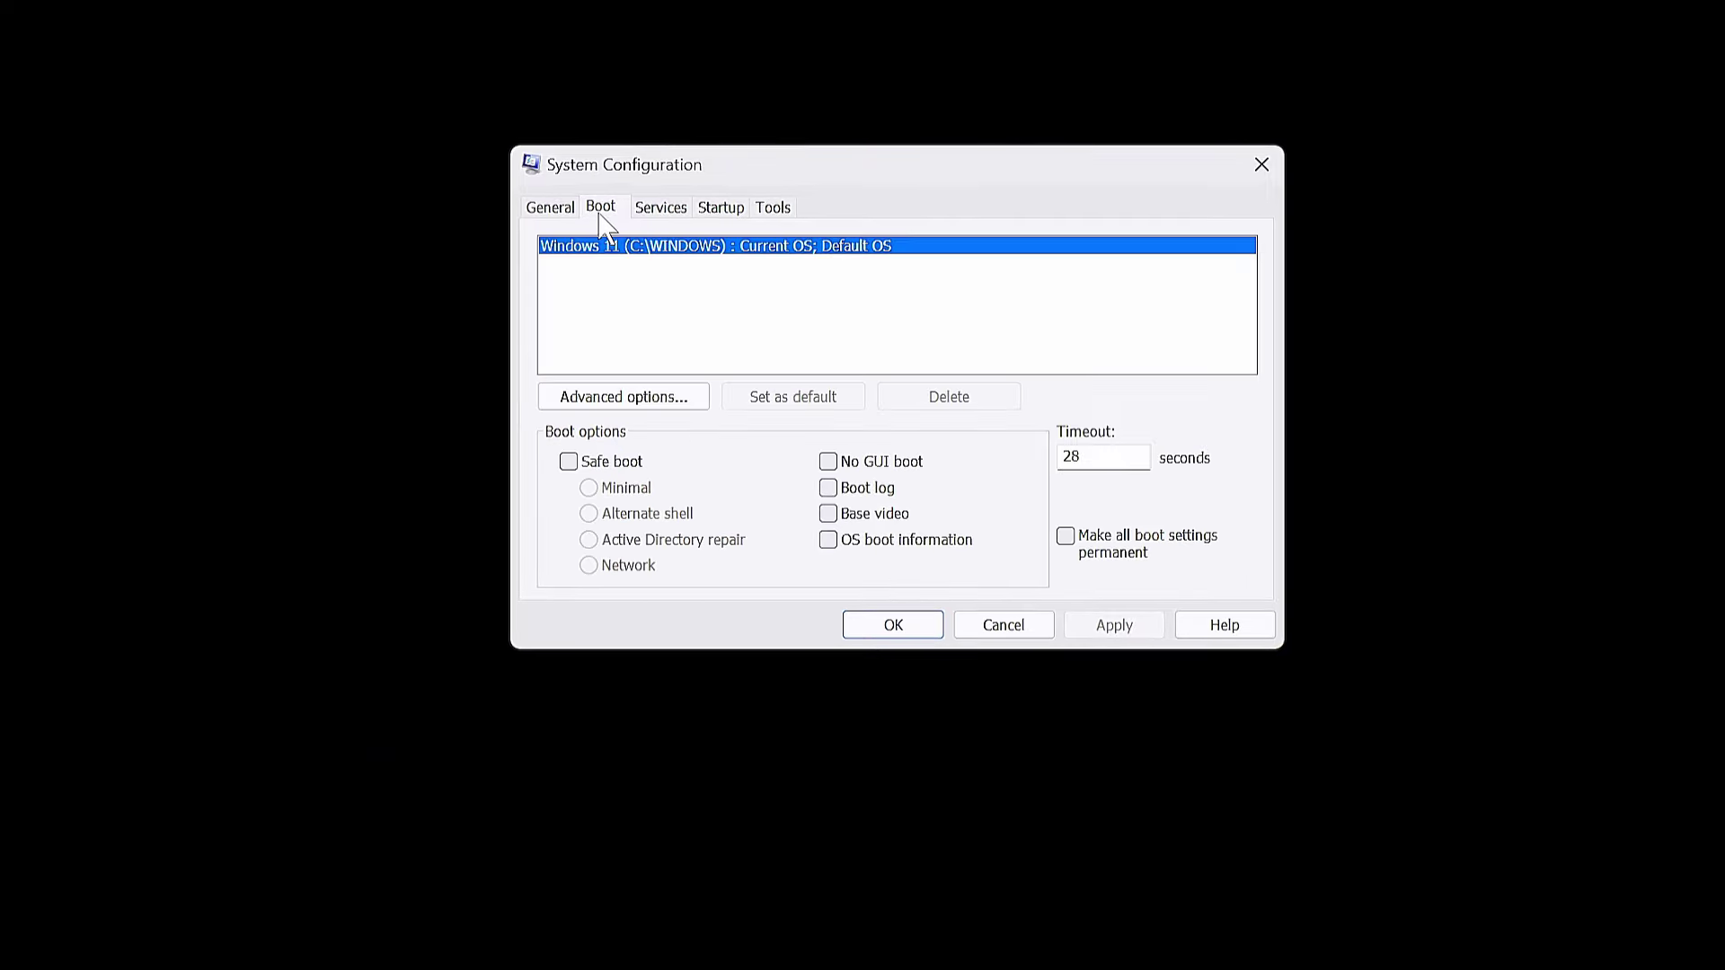
pyautogui.click(637, 412)
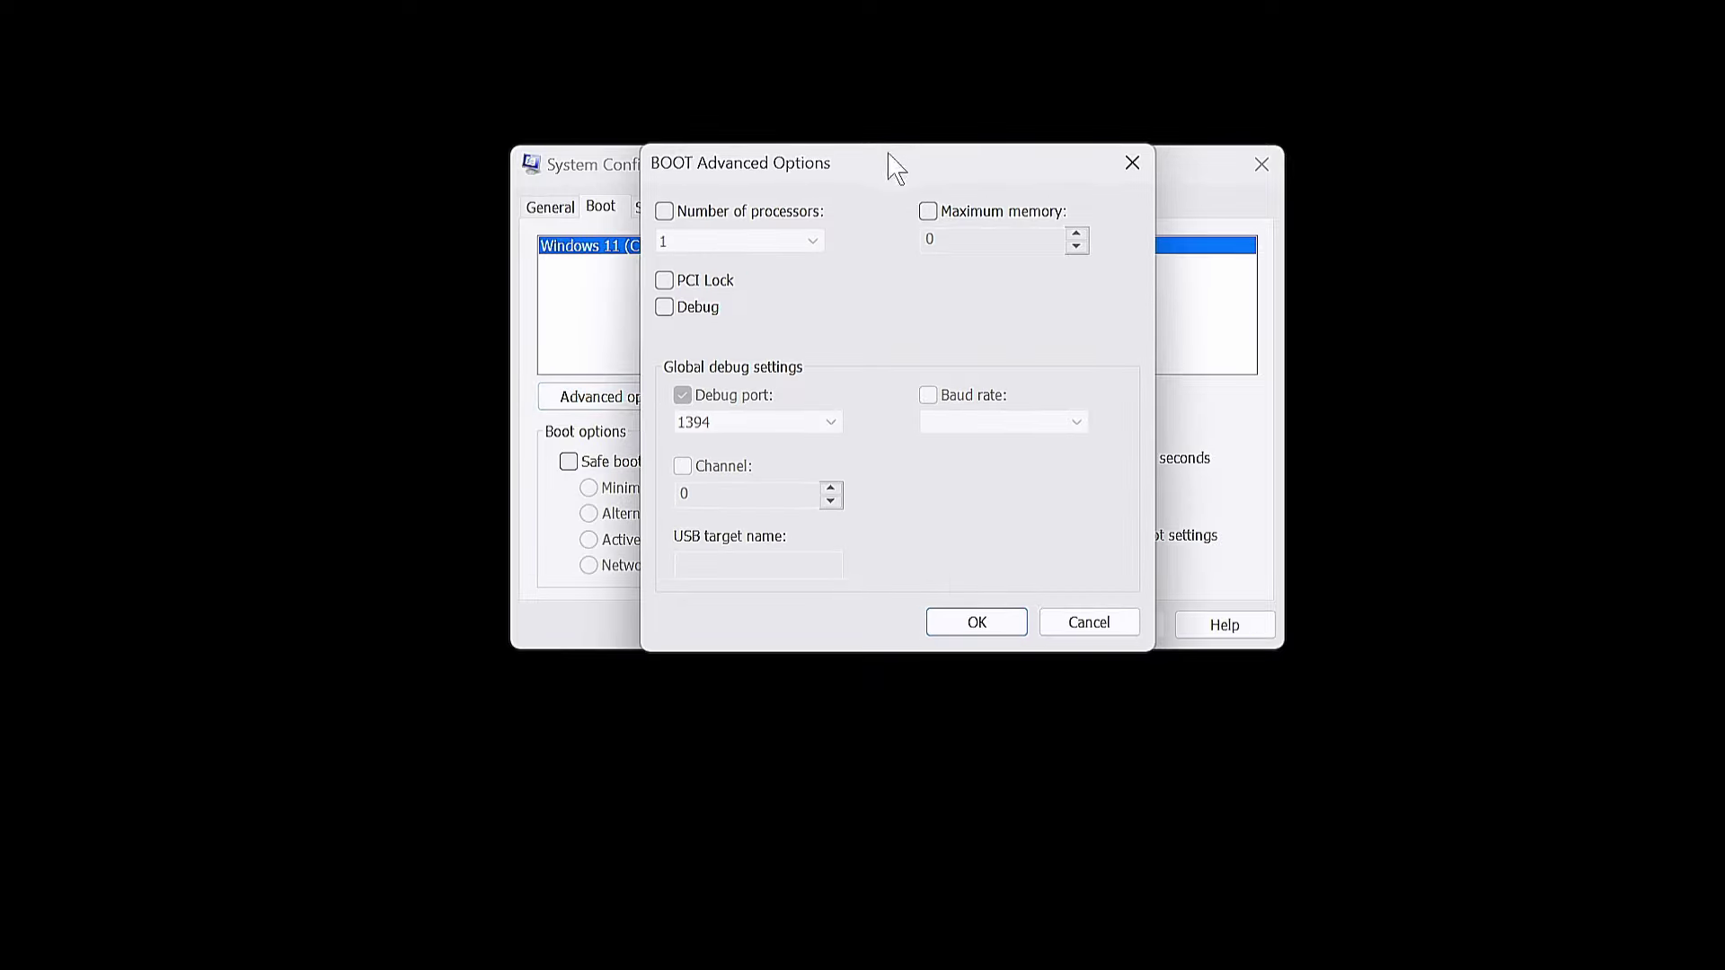